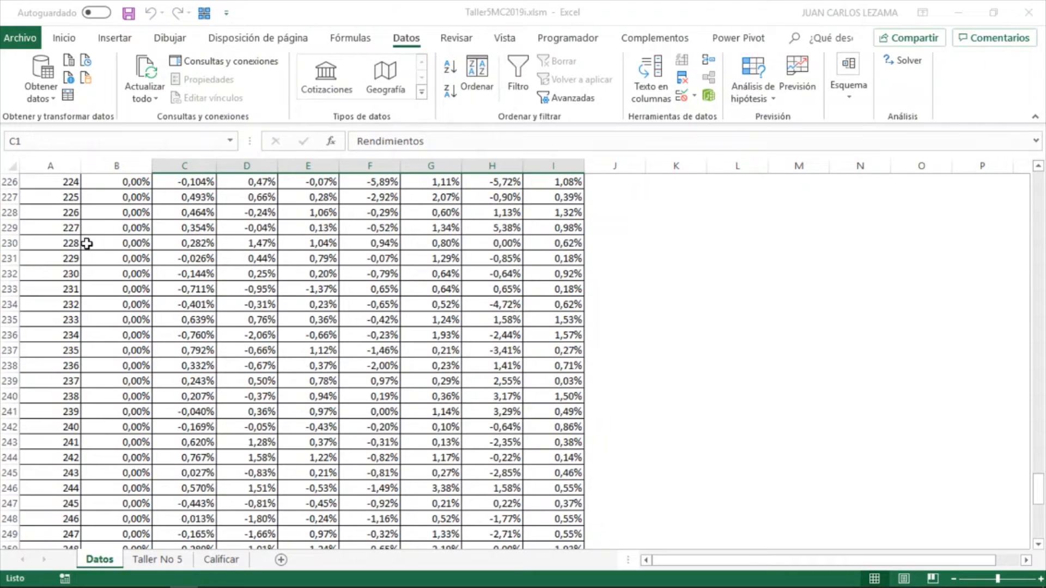
# Step: Examine the column headers and the full extent of the scenario rows on the Datos sheet
pyautogui.scroll(20, 86, 244)
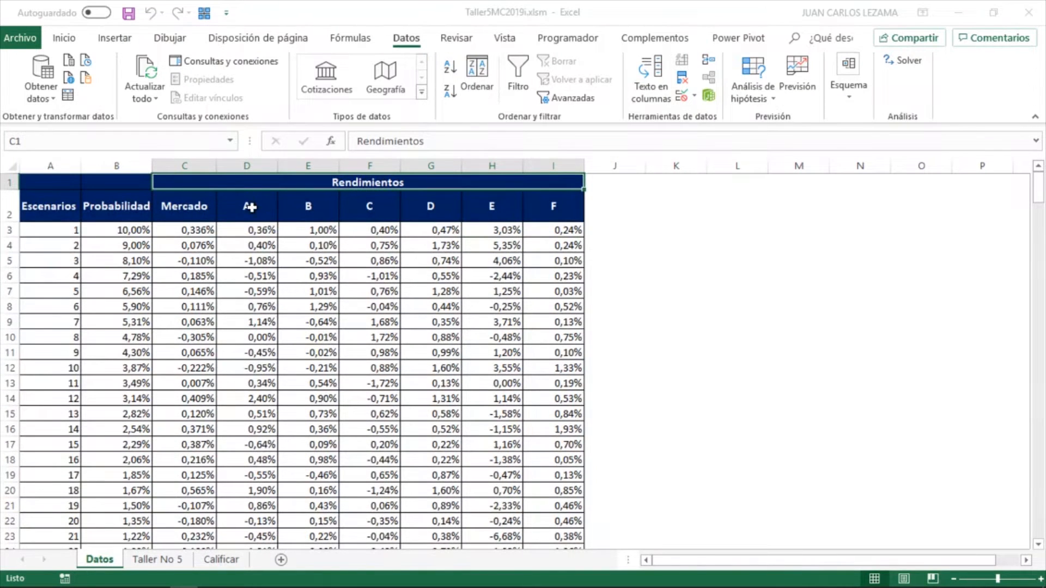
pyautogui.click(47, 213)
pyautogui.moveTo(246, 206); pyautogui.dragTo(569, 208)
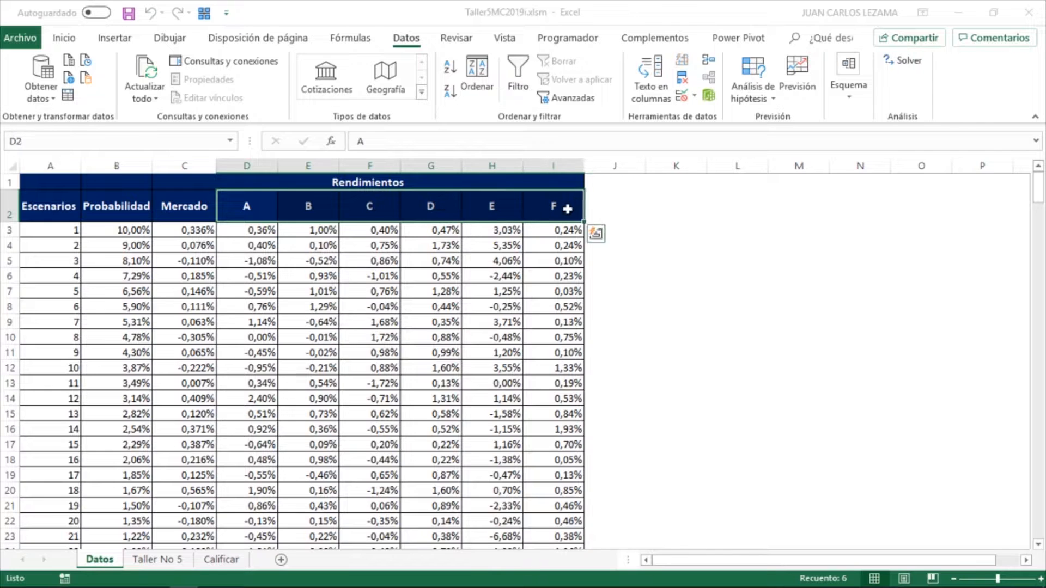
pyautogui.moveTo(186, 204); pyautogui.dragTo(550, 210)
pyautogui.click(191, 229)
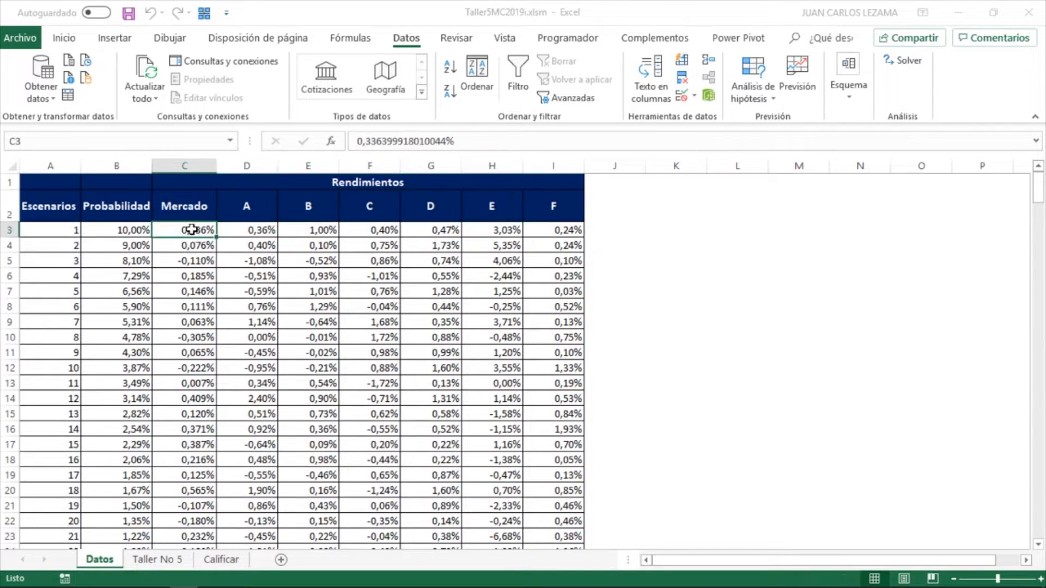
pyautogui.press('Down')
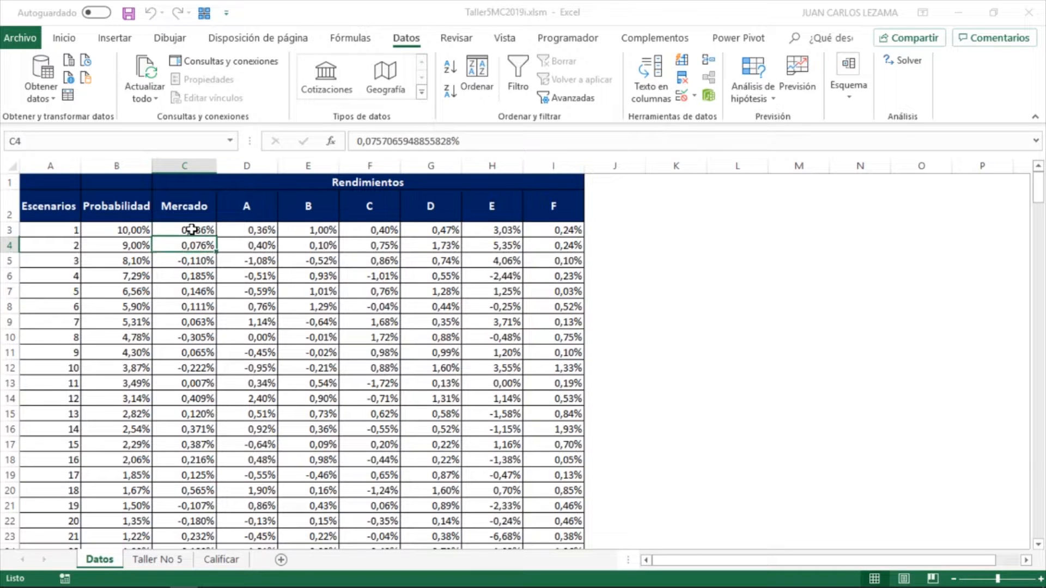
pyautogui.press('Left')
pyautogui.press('Left')
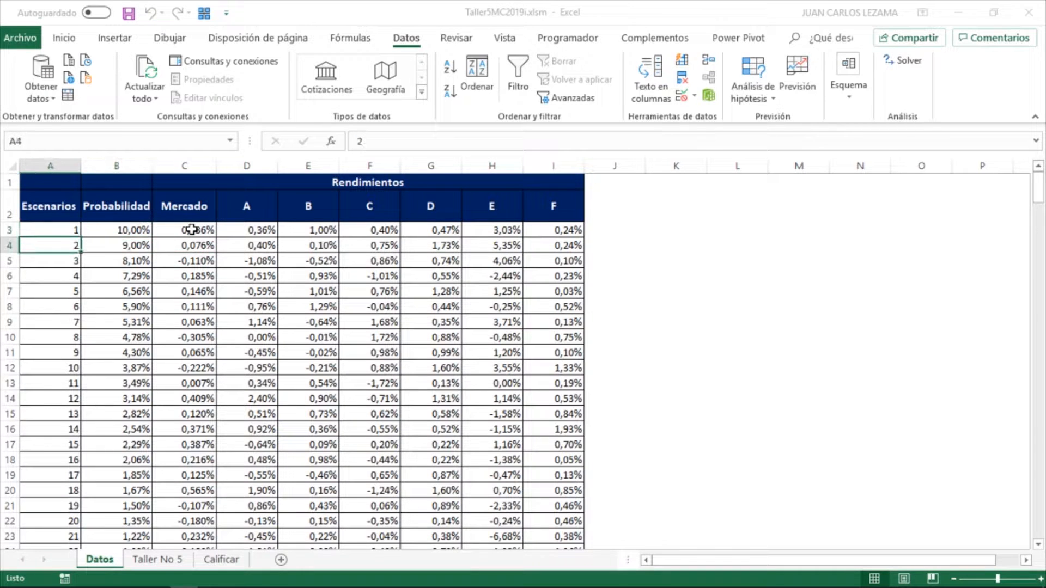
pyautogui.hotkey('ctrl', 'Down')
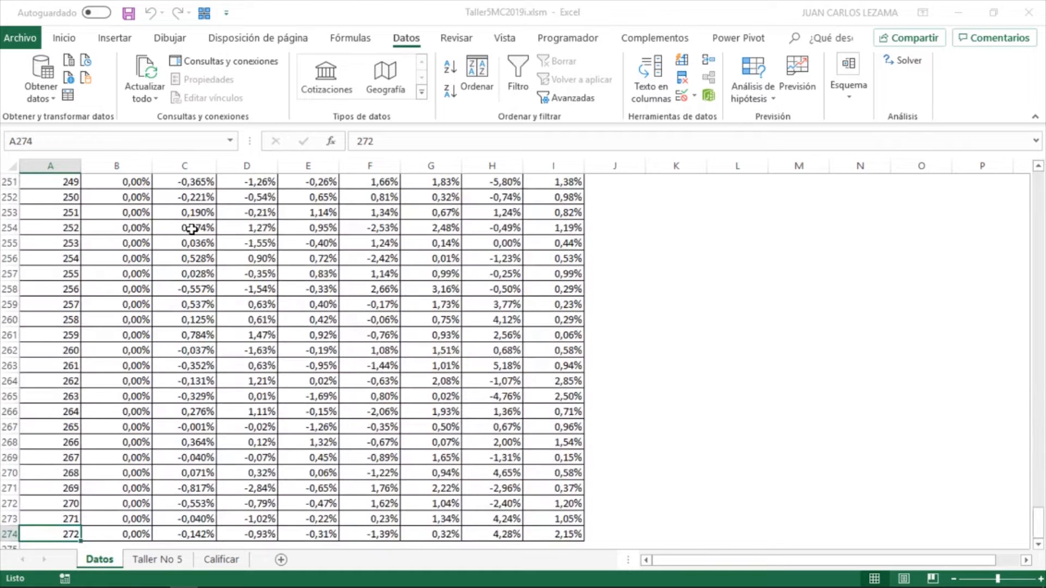
pyautogui.hotkey('ctrl', 'Up')
pyautogui.press('Right')
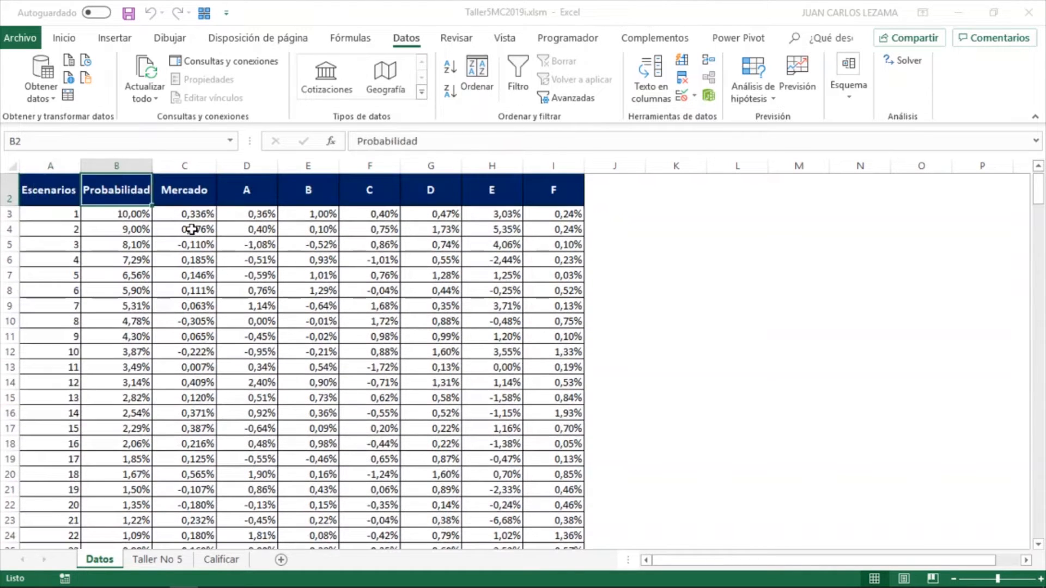
# Step: Examine the scenario probabilities in the Probabilidad column beside the market returns
pyautogui.press('Down')
pyautogui.press('Down')
pyautogui.press('Down')
pyautogui.press('Down')
pyautogui.press('Down')
pyautogui.press('Down')
pyautogui.press('Down')
pyautogui.press('Down')
pyautogui.press('Down')
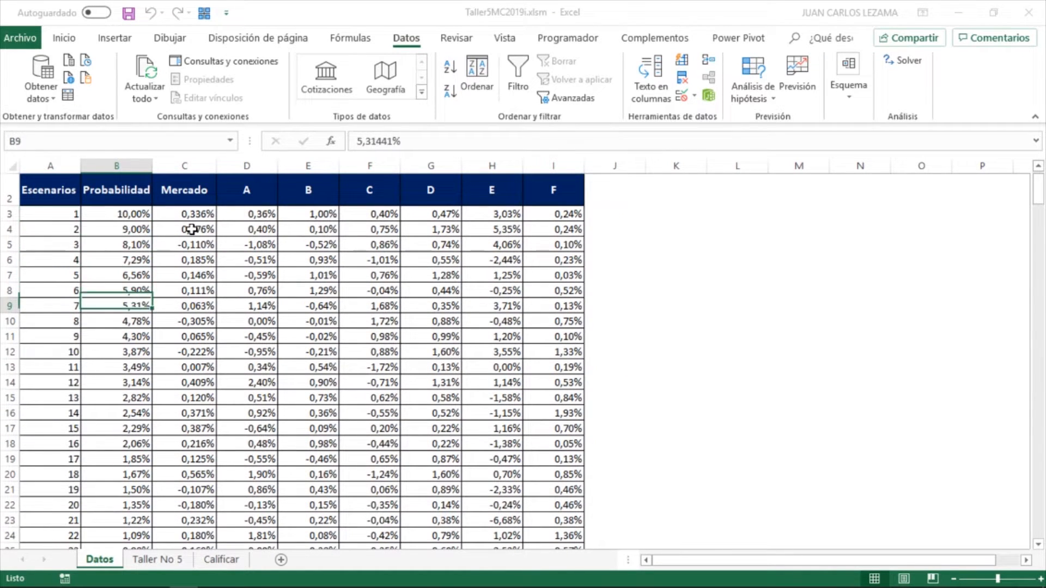
pyautogui.press('Up')
pyautogui.press('Up')
pyautogui.press('Up')
pyautogui.press('Up')
pyautogui.press('Up')
pyautogui.press('Up')
pyautogui.press('Up')
pyautogui.press('Up')
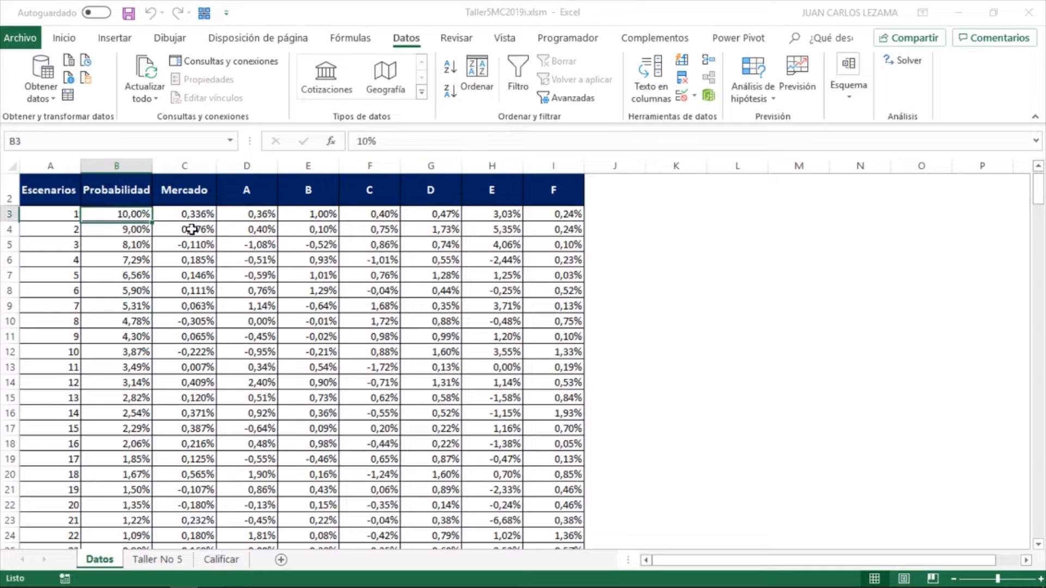
pyautogui.press('Right')
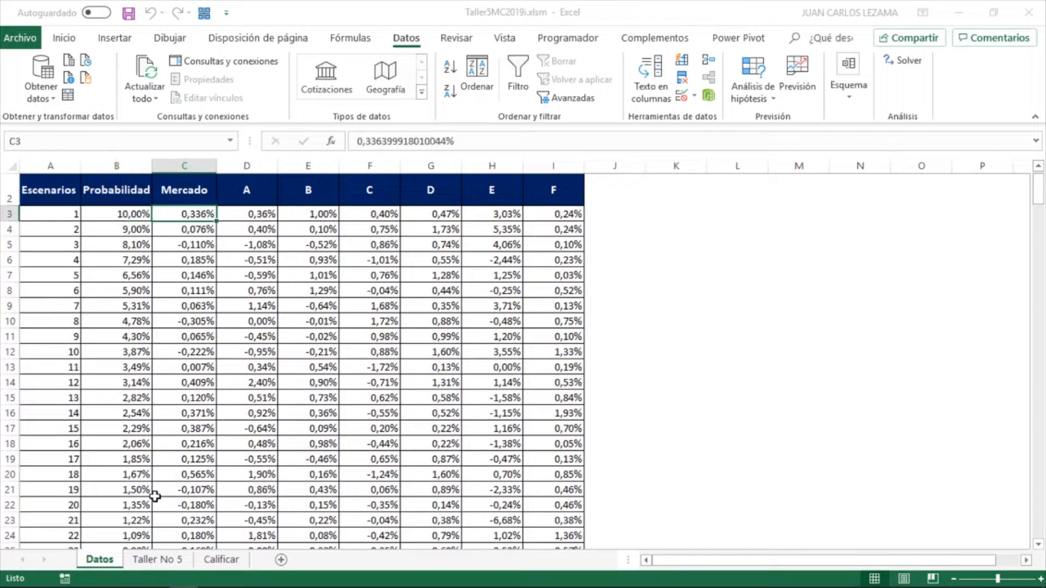
# Step: Review the Taller No 5 table, checking the empty Rentabilidad cells for Mercado and stocks A to F
pyautogui.click(160, 561)
pyautogui.click(157, 370)
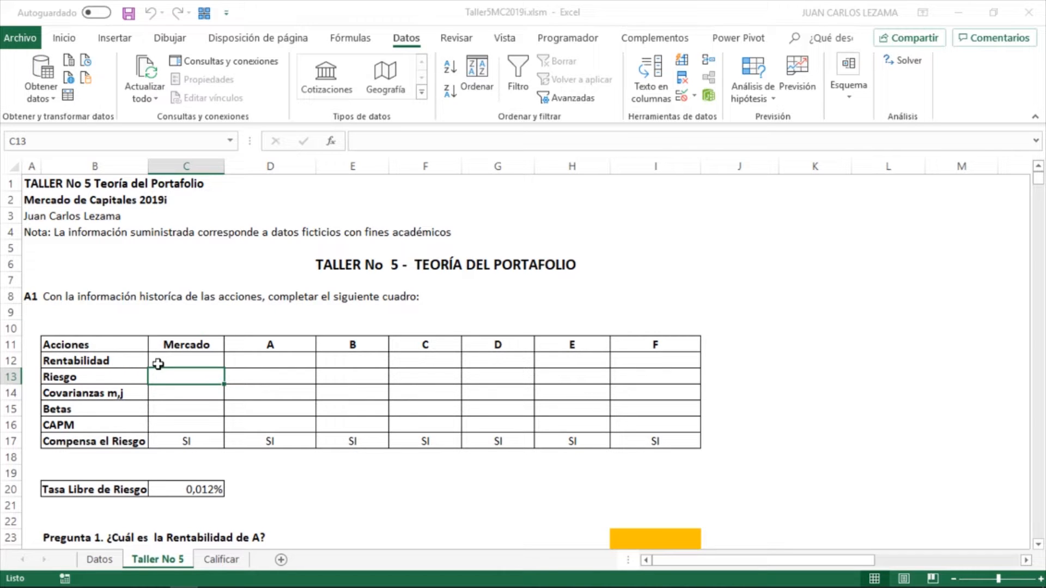
pyautogui.click(164, 358)
pyautogui.click(200, 342)
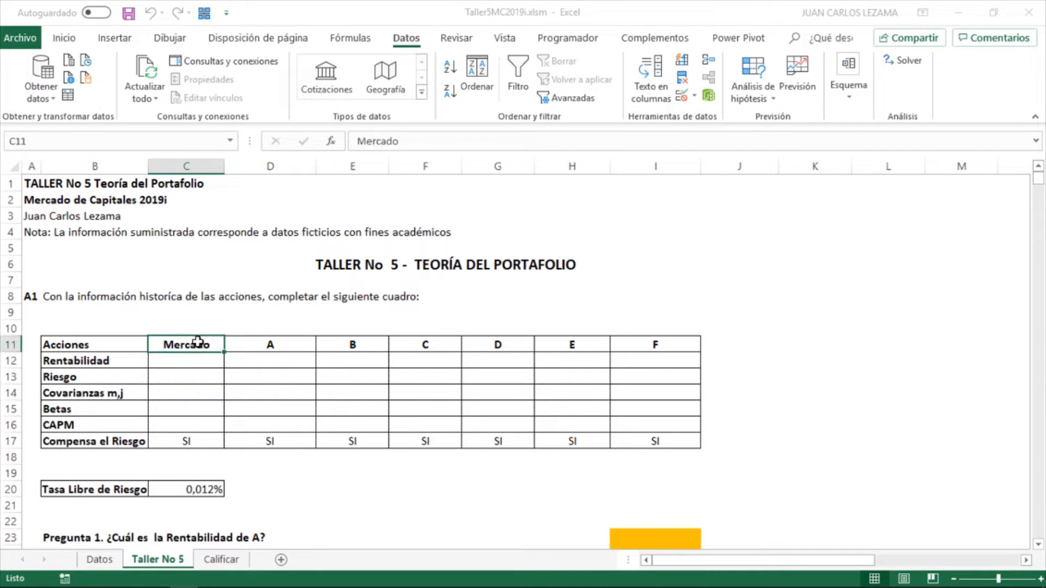
pyautogui.click(156, 357)
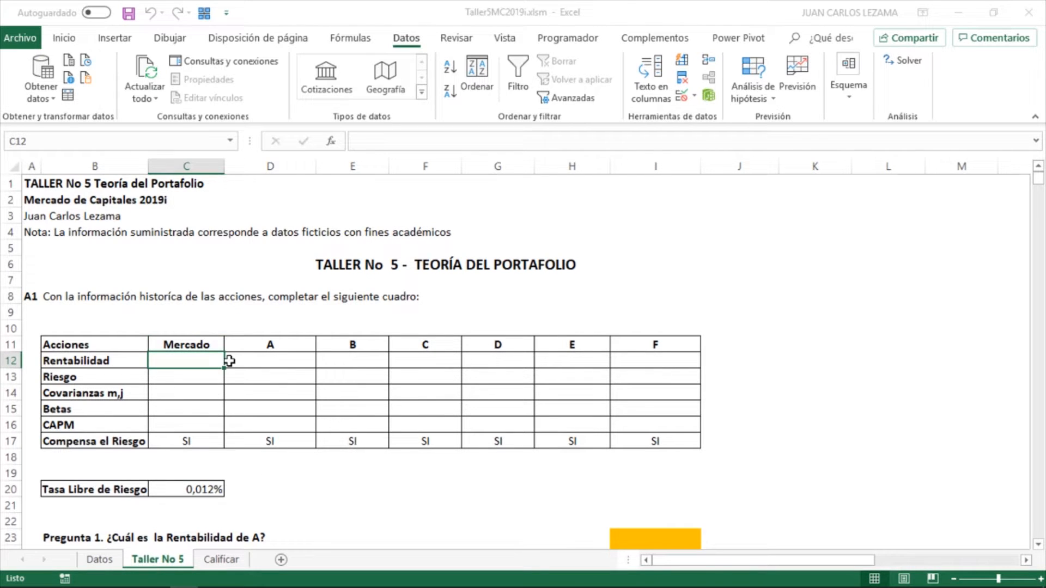
pyautogui.click(111, 358)
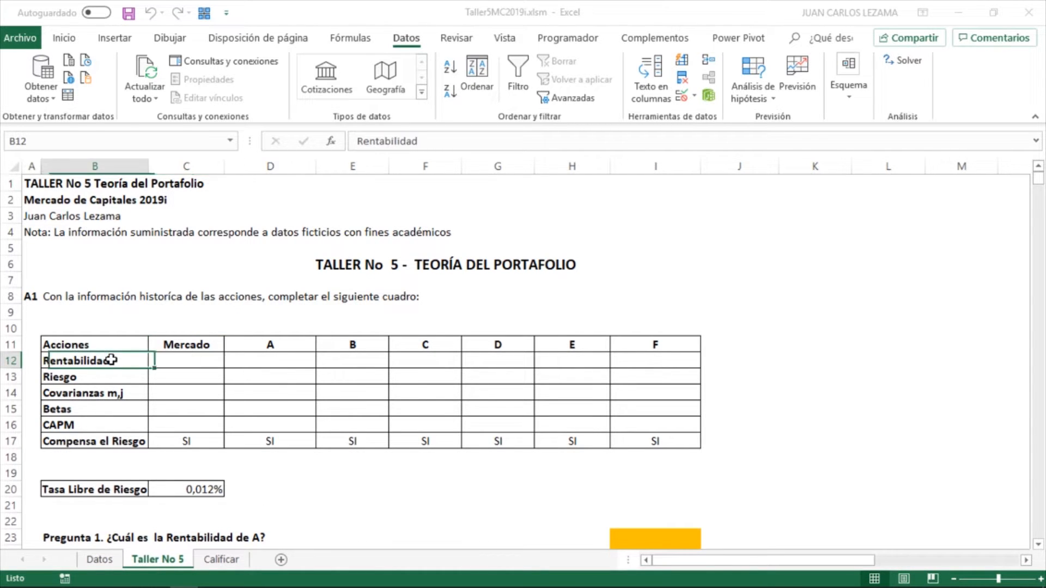
pyautogui.click(175, 359)
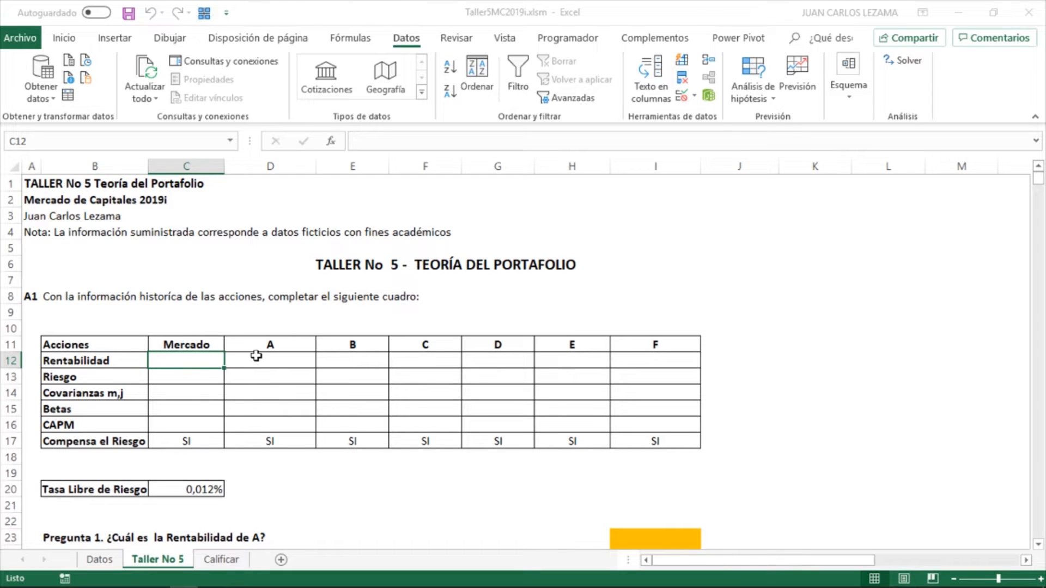
pyautogui.click(256, 356)
pyautogui.moveTo(294, 358); pyautogui.dragTo(634, 360)
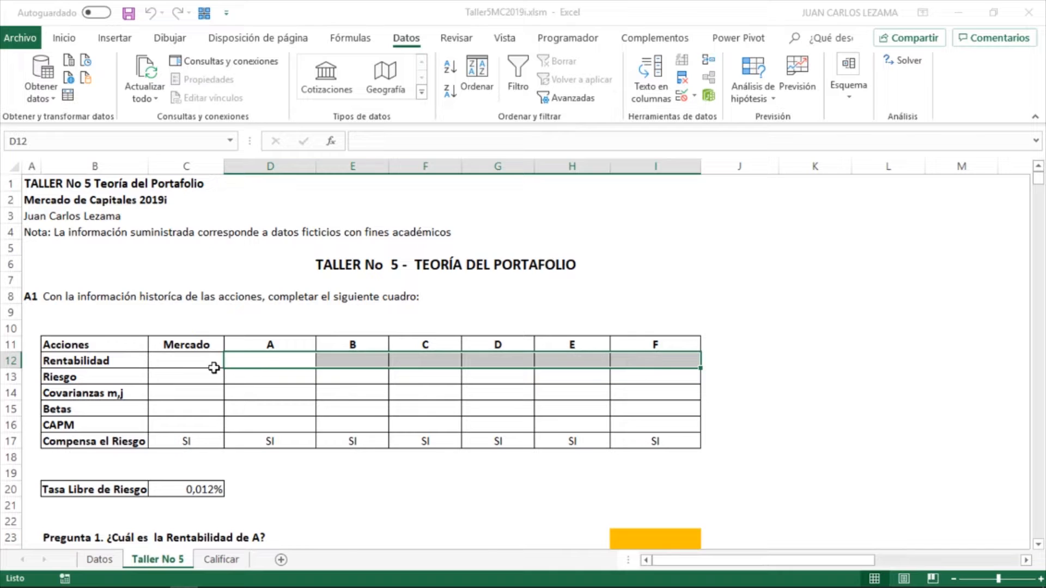
pyautogui.moveTo(202, 367)
pyautogui.mouseDown()
pyautogui.moveTo(248, 358)
pyautogui.moveTo(189, 365)
pyautogui.mouseUp()
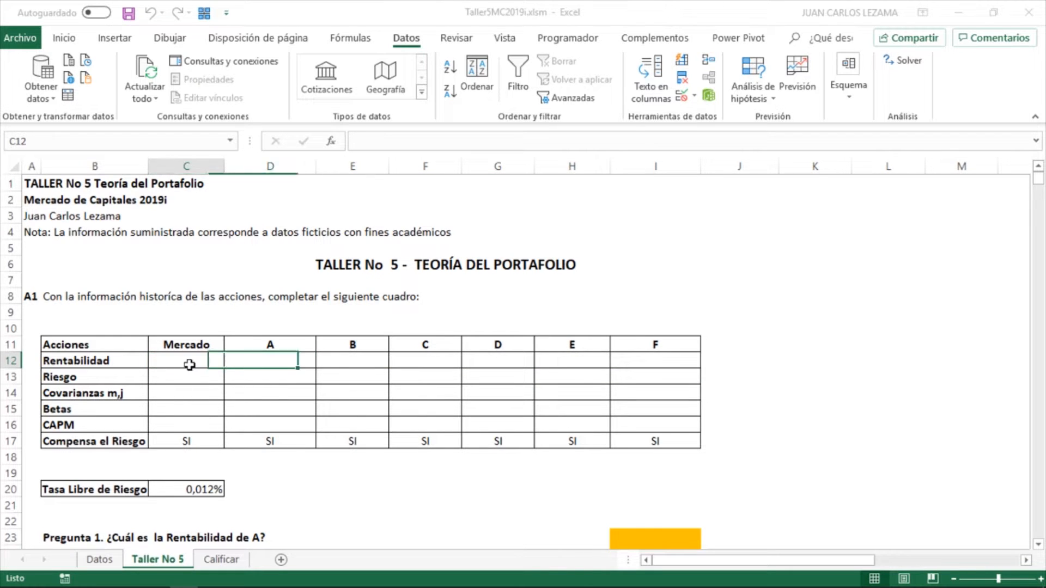
pyautogui.click(288, 361)
pyautogui.click(206, 360)
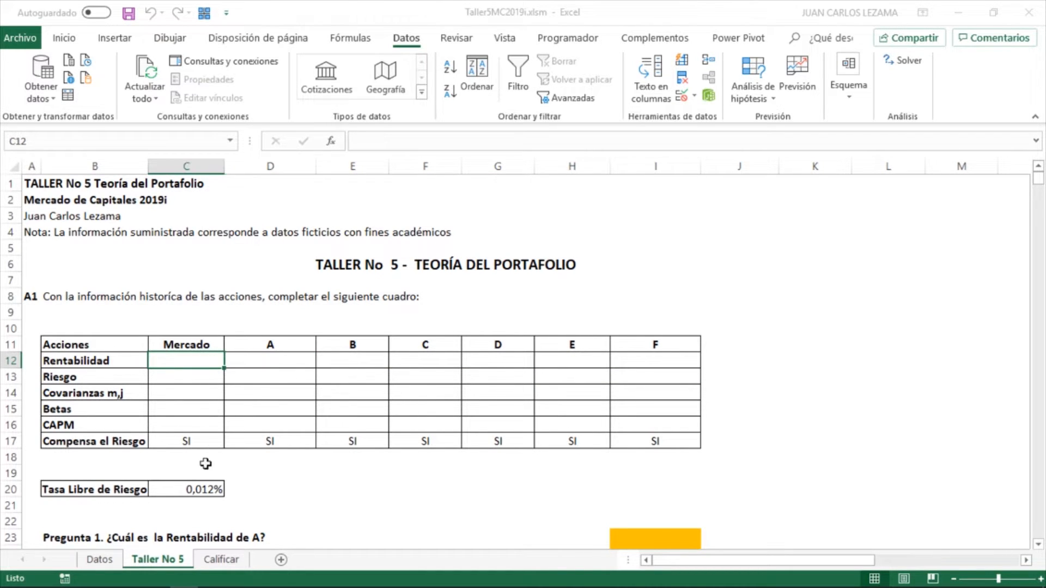
# Step: Switch to the Word document Fórmulas de Teoría Portafolio and examine the formula for a financial asset's expected return
pyautogui.click(240, 577)
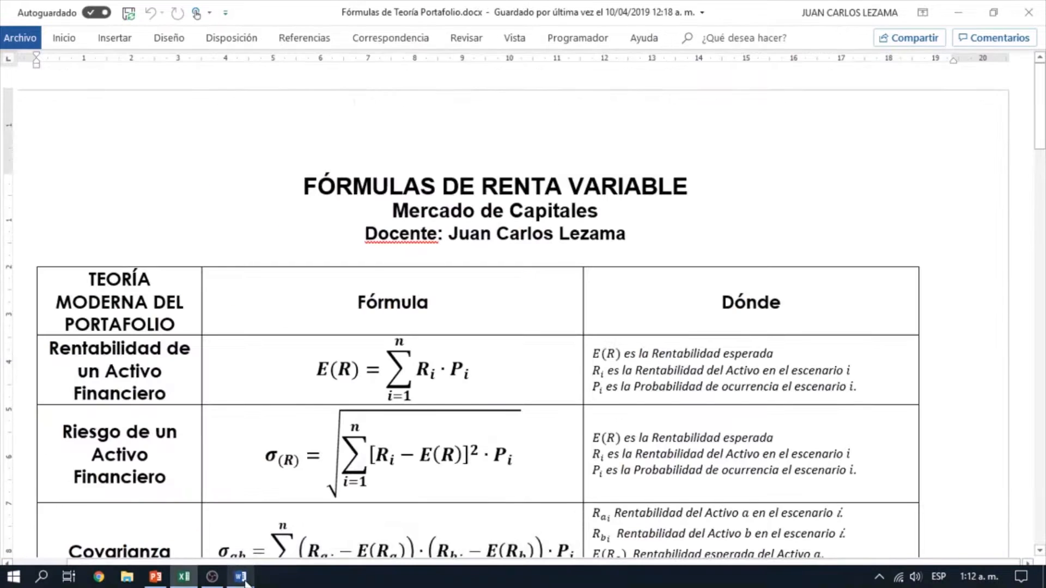
pyautogui.scroll(-3, 353, 461)
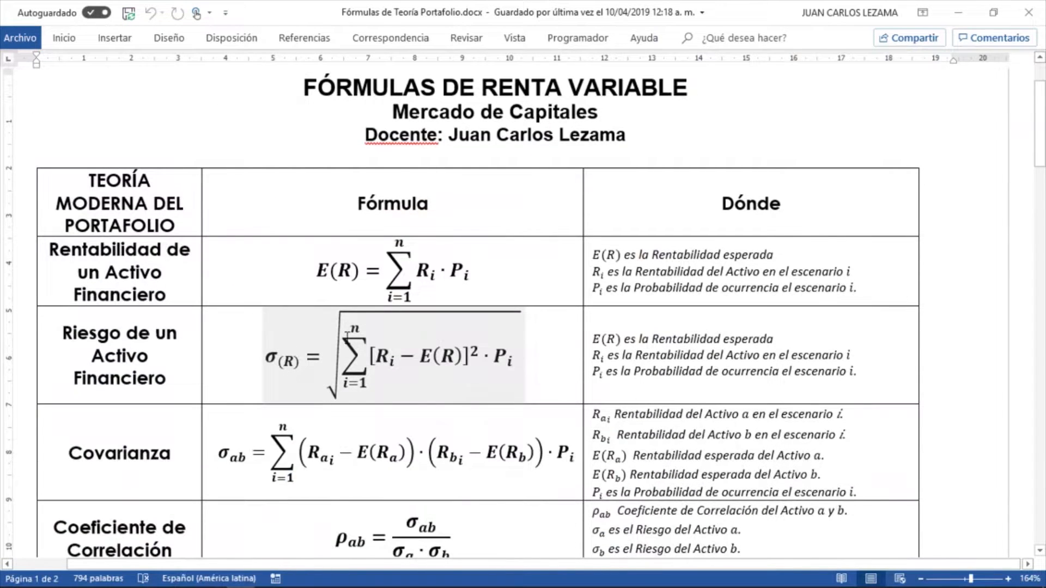
pyautogui.click(533, 275)
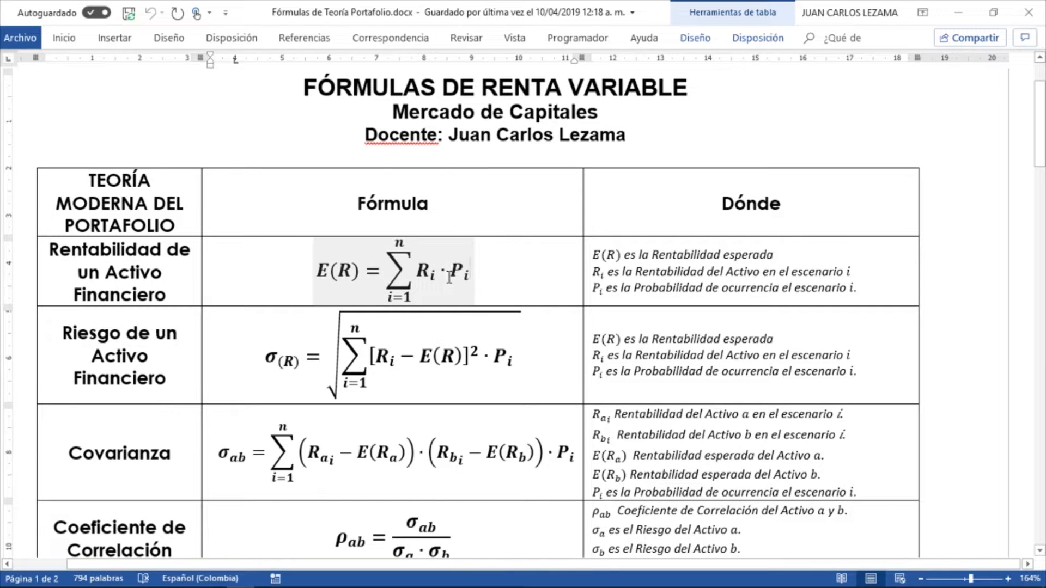
# Step: Switch back to the Excel workbook and compare the probabilities with the market returns on the Datos sheet
pyautogui.hotkey('alt', 'Tab')
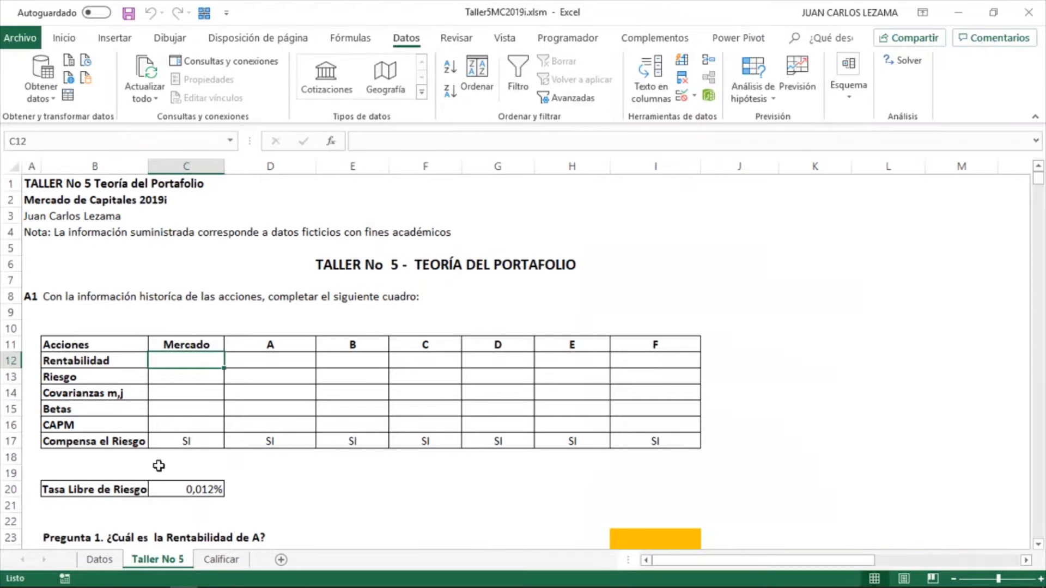
pyautogui.click(100, 560)
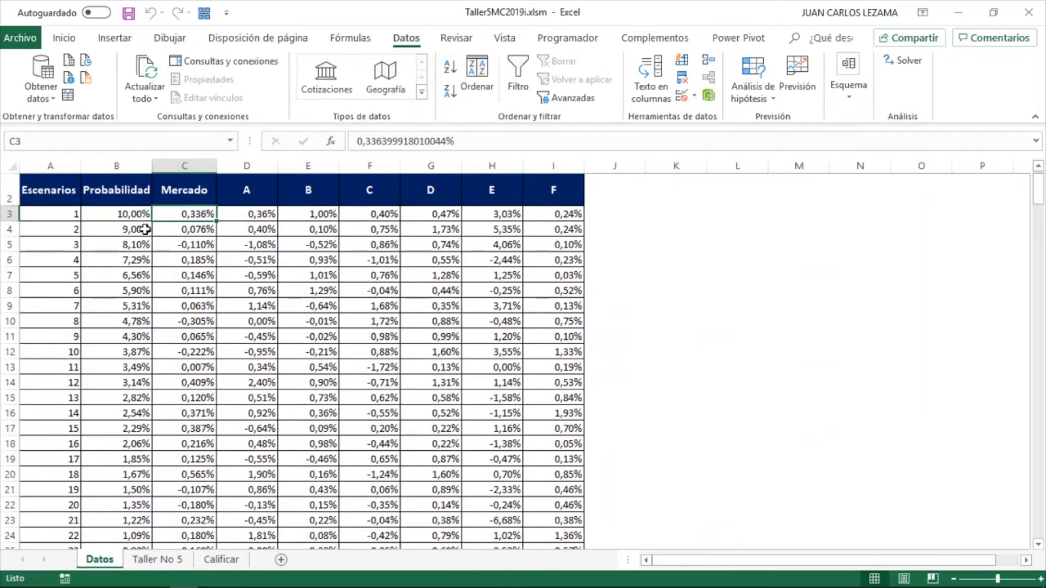
pyautogui.click(119, 216)
pyautogui.click(178, 230)
pyautogui.click(141, 233)
# Step: Start a SUMAPRODUCTO formula in the Mercado Rentabilidad cell C12 on the Taller No 5 sheet
pyautogui.click(157, 559)
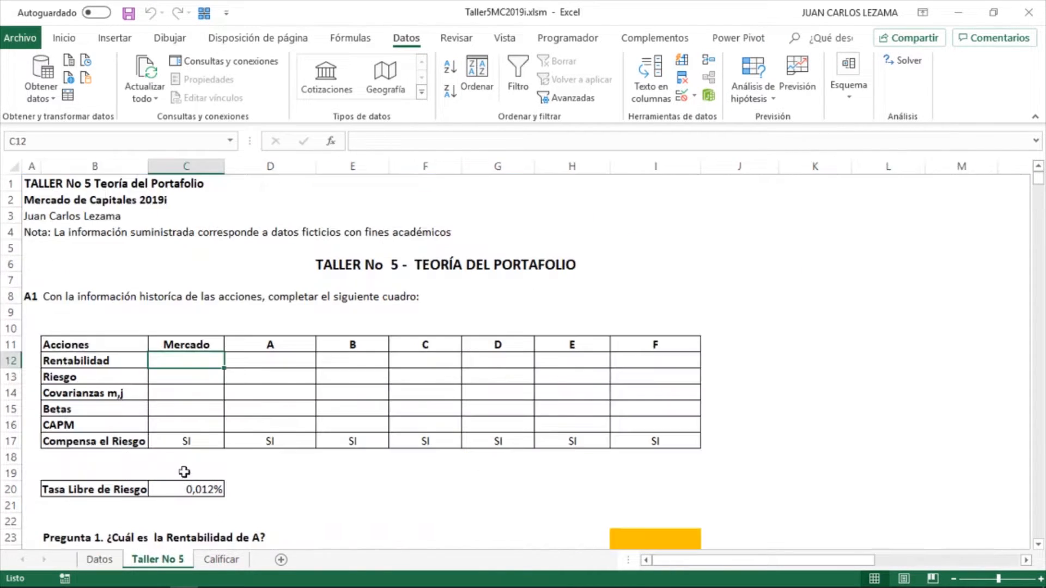
pyautogui.click(1020, 580)
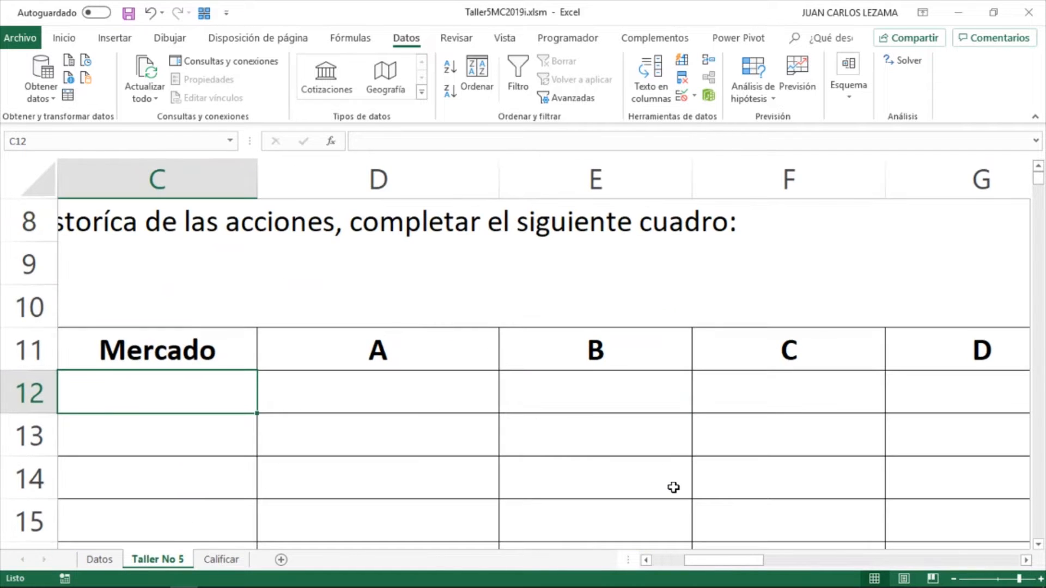
pyautogui.hscroll(-2, 401, 409)
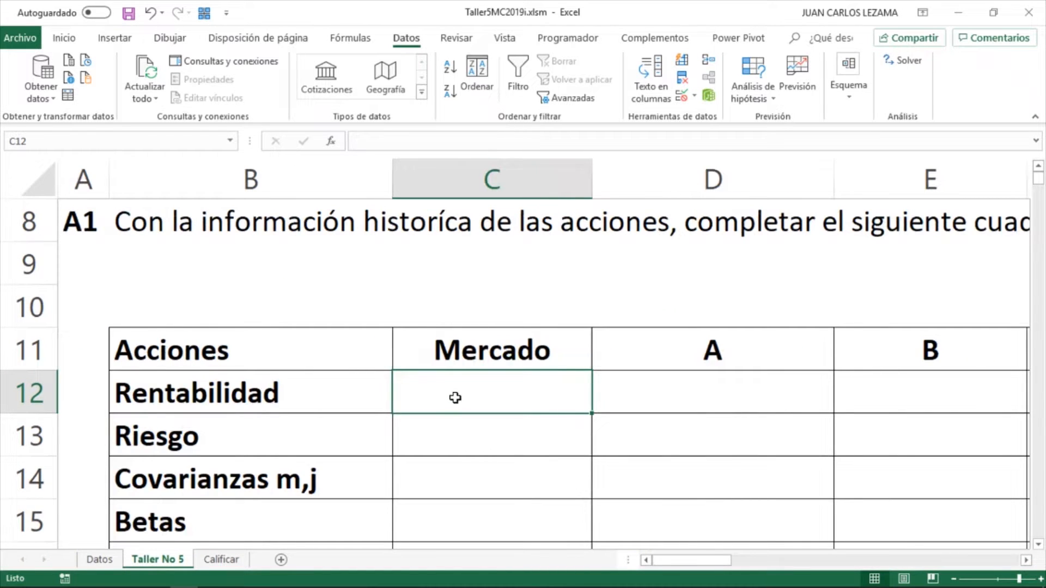
pyautogui.write('=suma')
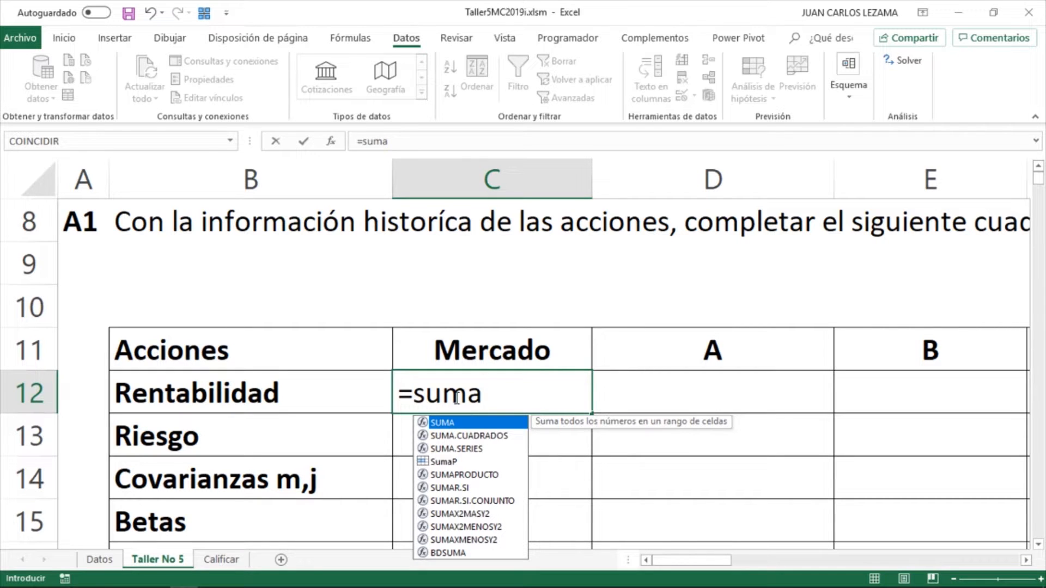
pyautogui.press('Down')
pyautogui.press('Down')
pyautogui.press('Down')
pyautogui.press('Down')
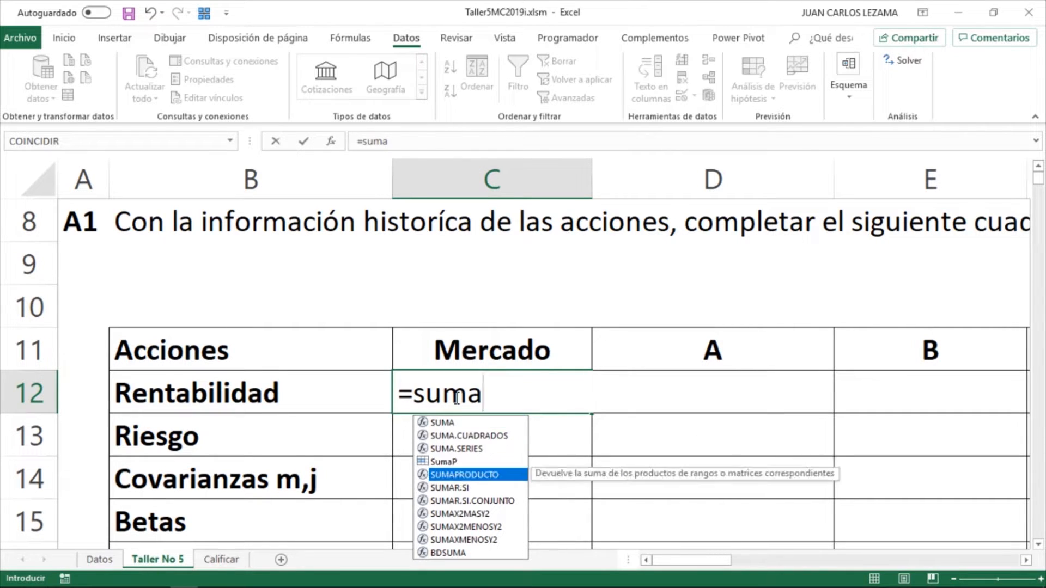
pyautogui.press('Tab')
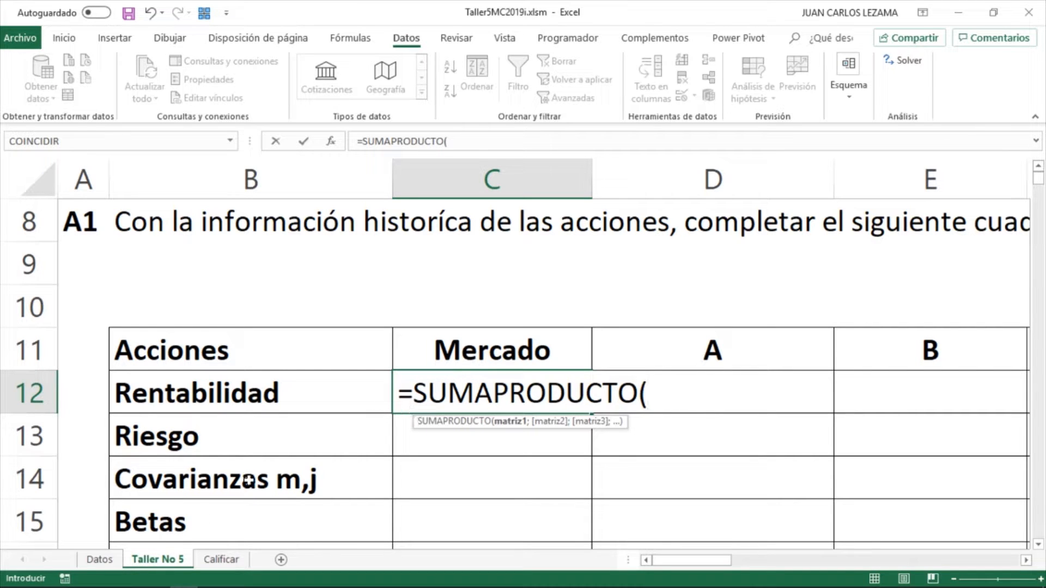
# Step: Use the probabilities Datos!$B$3:$B$274 as the formula's first array, with absolute references
pyautogui.click(99, 559)
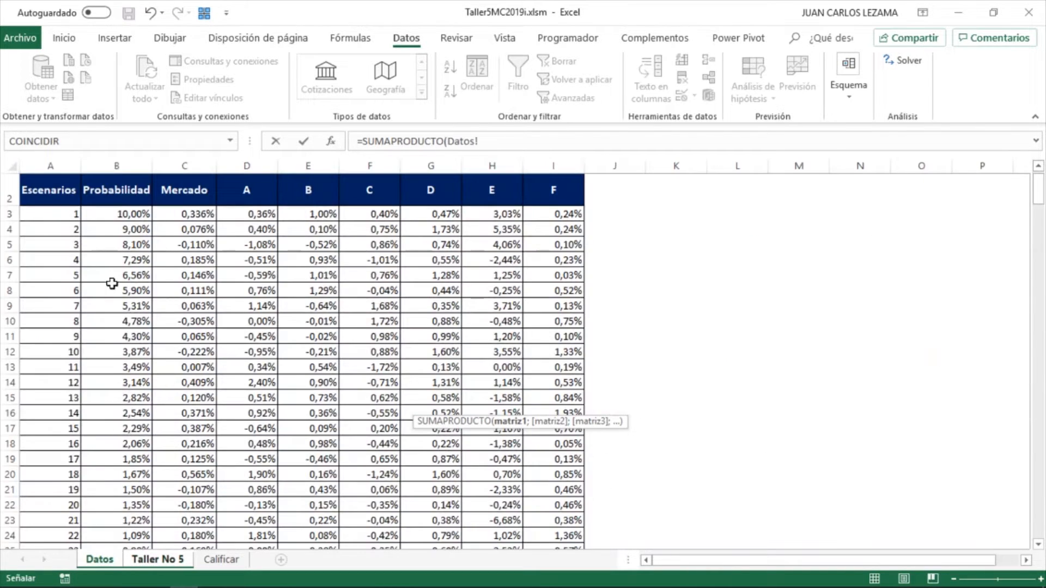
pyautogui.click(115, 211)
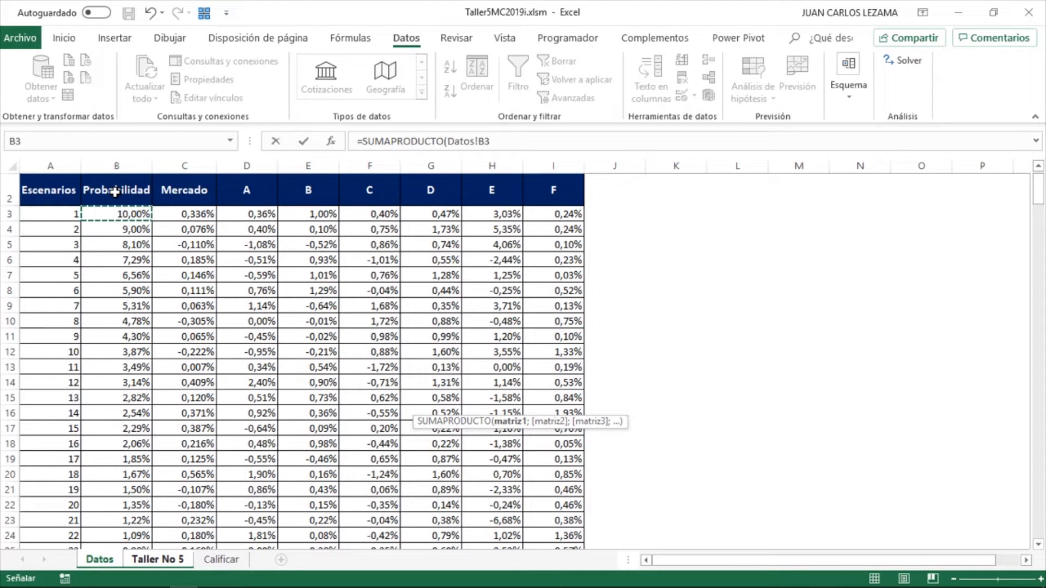
pyautogui.hotkey('ctrl', 'shift', 'Down')
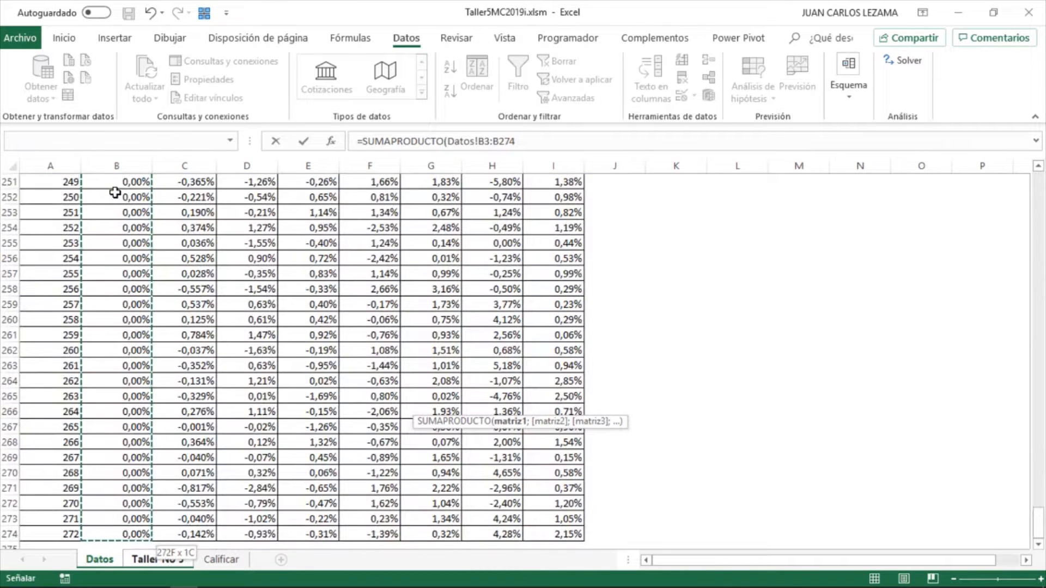
pyautogui.press('F4')
pyautogui.write(';')
# Step: Use the market returns Datos!C3:C274 as the SUMAPRODUCTO formula's second array, with relative references, and complete the formula
pyautogui.click(179, 201)
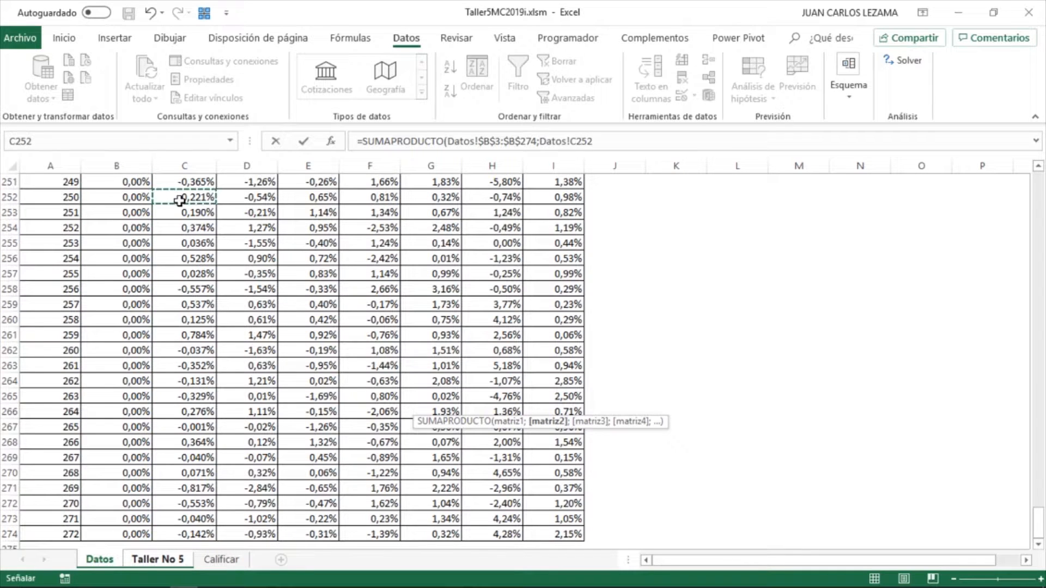
pyautogui.hotkey('ctrl', 'Up')
pyautogui.press('Down')
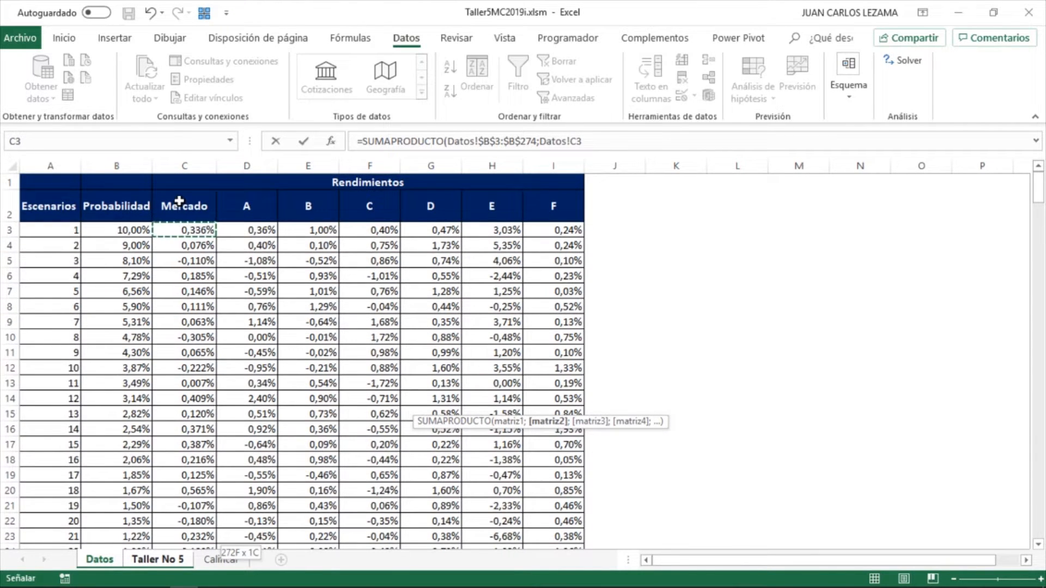
pyautogui.hotkey('ctrl', 'shift', 'Down')
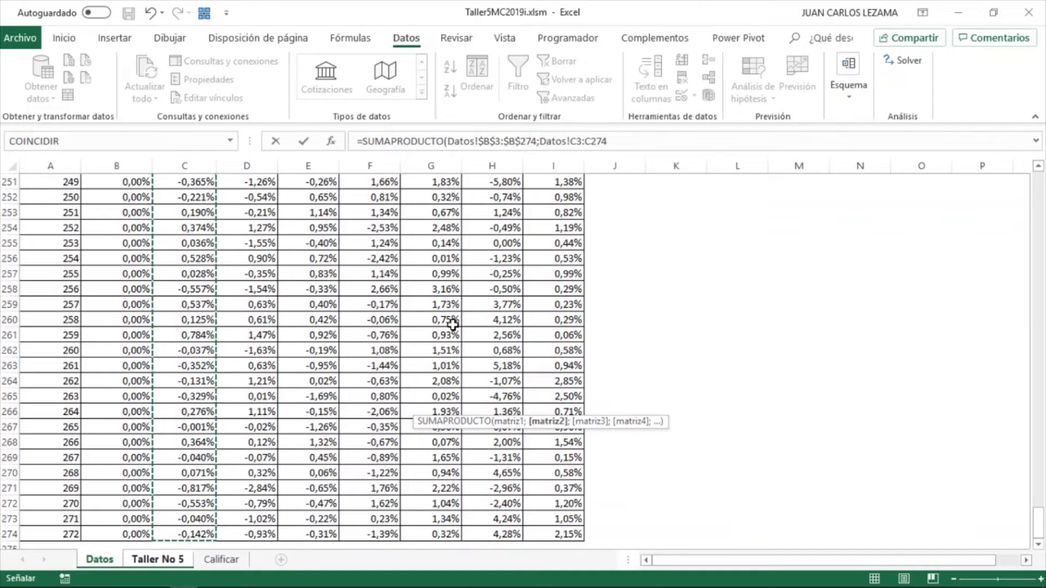
pyautogui.write(')')
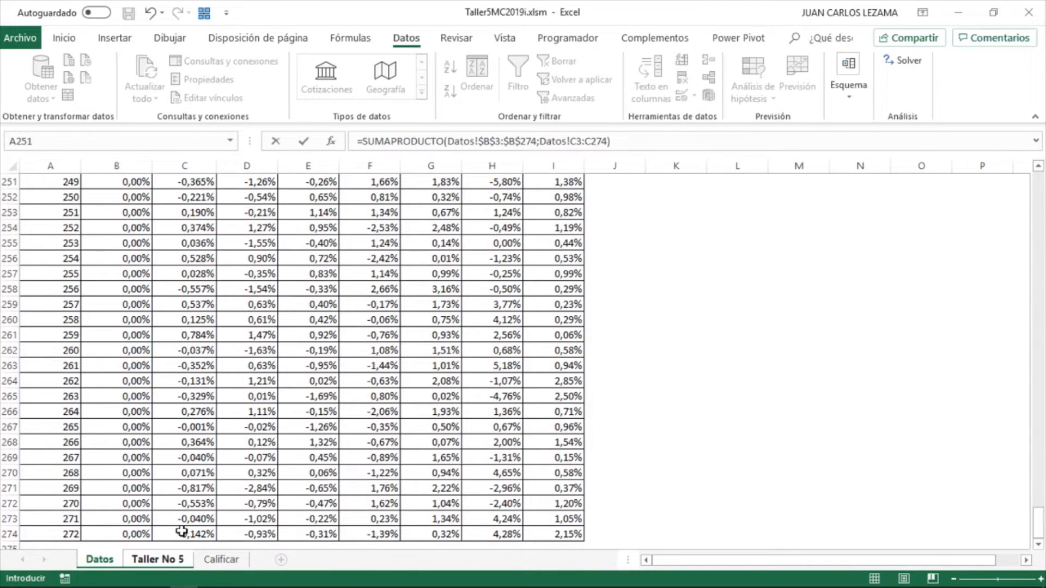
pyautogui.press('Return')
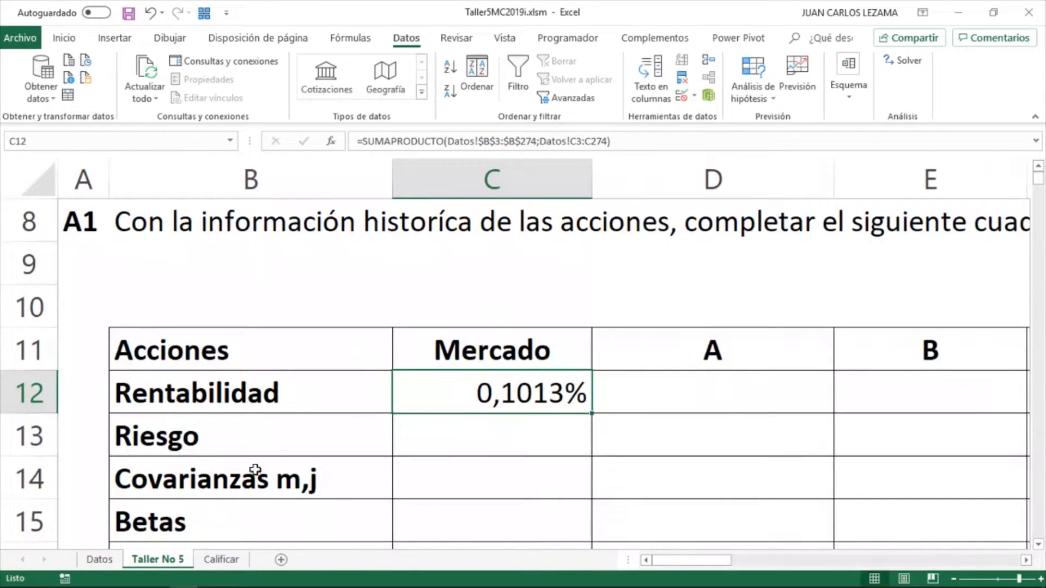
# Step: Review the Mercado Rentabilidad formula in C12 and copy it across the row to stock F in I12
pyautogui.doubleClick(573, 395)
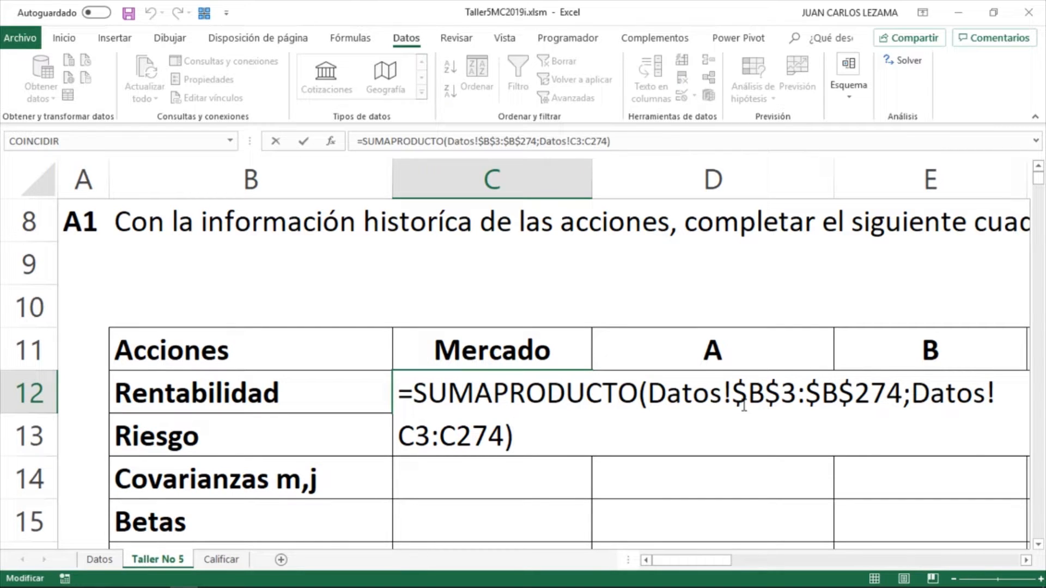
pyautogui.press('Return')
pyautogui.press('Up')
pyautogui.moveTo(742, 405); pyautogui.dragTo(743, 405)
pyautogui.hotkey('ctrl', 'd')
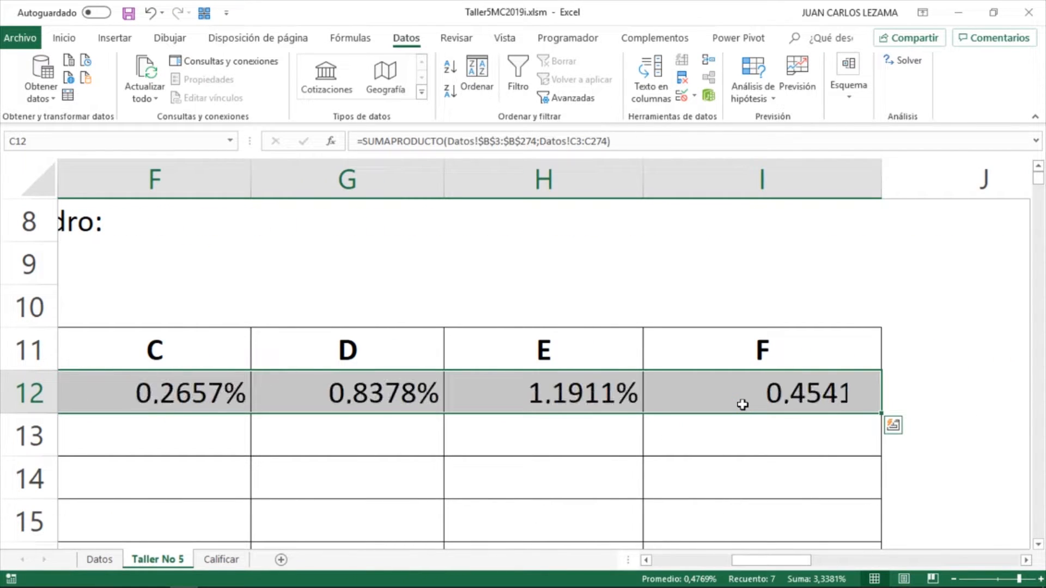
pyautogui.hotkey('ctrl', 'BackSpace')
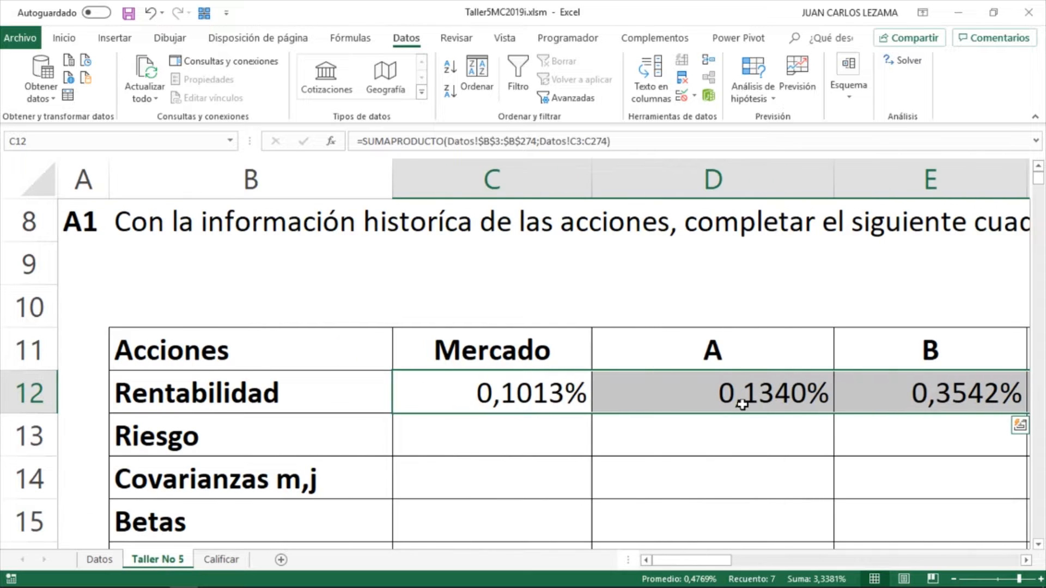
# Step: Repeat the copy of the Rentabilidad formula by autofilling from C12 across to I12
pyautogui.click(547, 399)
pyautogui.moveTo(637, 394); pyautogui.dragTo(819, 392)
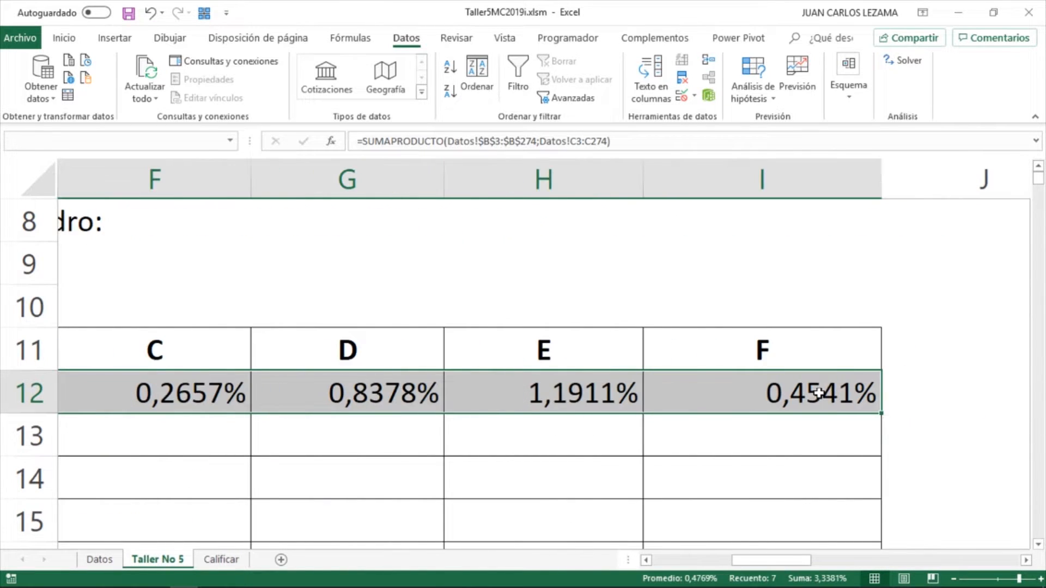
pyautogui.hotkey('ctrl', 'BackSpace')
pyautogui.click(474, 393)
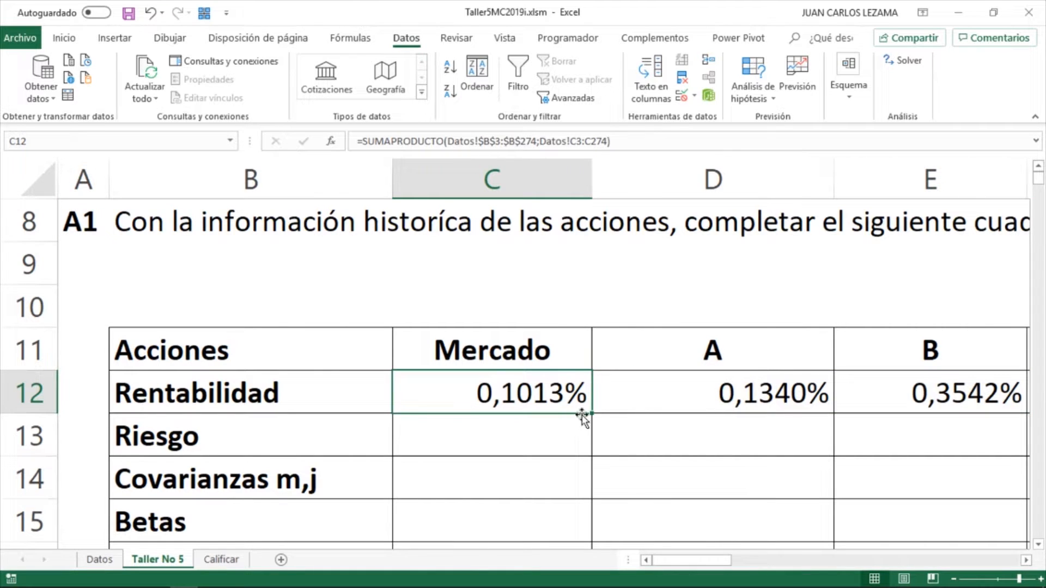
pyautogui.moveTo(591, 413); pyautogui.dragTo(670, 421)
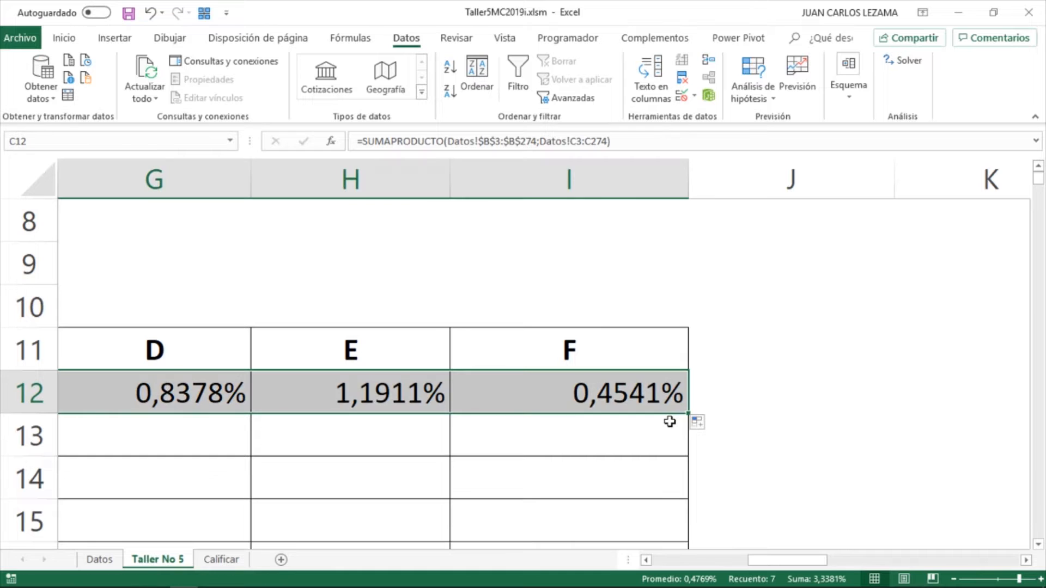
pyautogui.hotkey('ctrl', 'BackSpace')
pyautogui.click(409, 403)
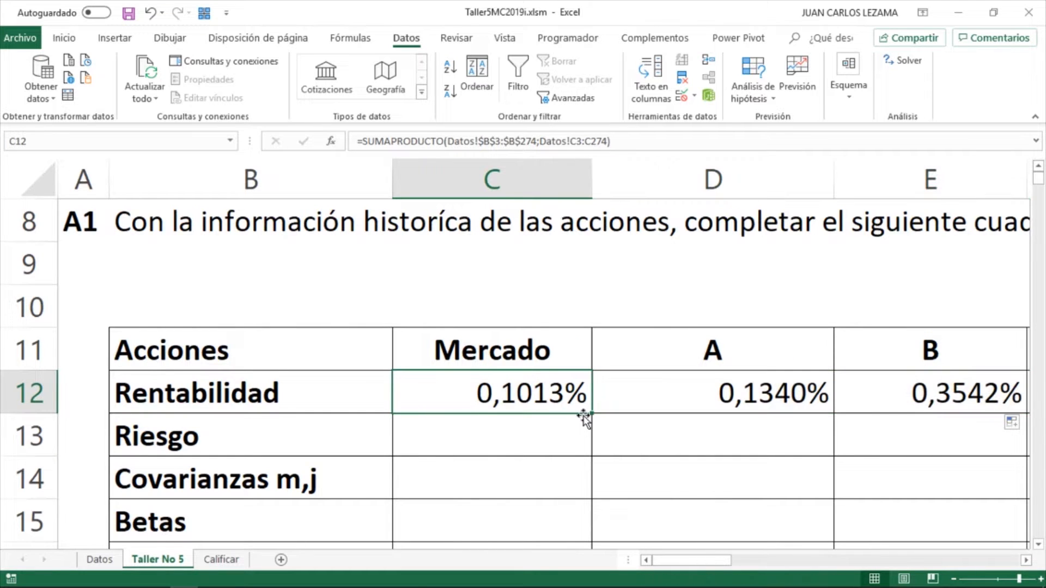
# Step: Select the Mercado Riesgo cell C13, switch to the Word document and examine the formula for a financial asset's risk
pyautogui.click(439, 429)
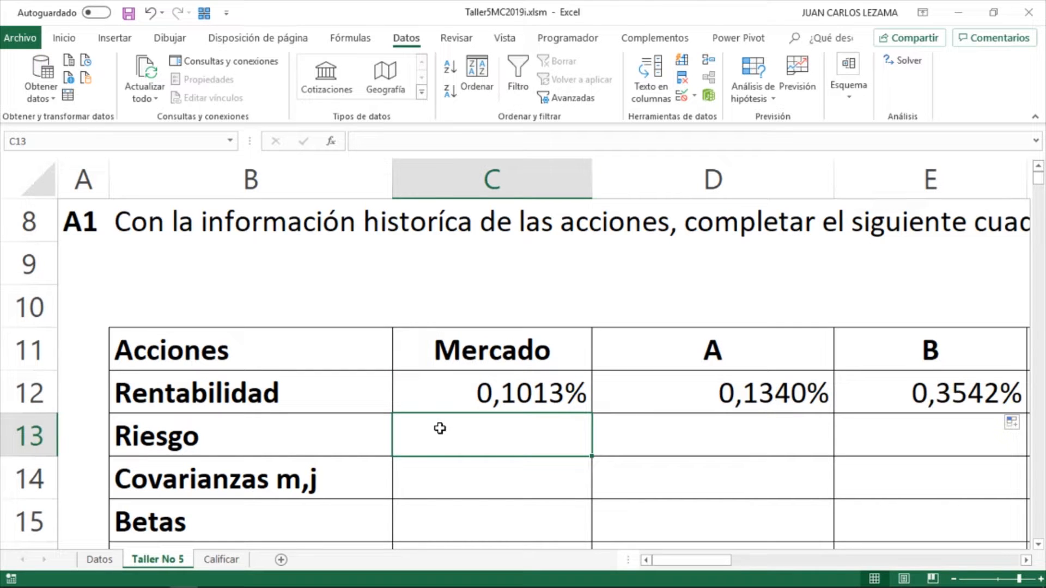
pyautogui.hotkey('alt', 'Tab')
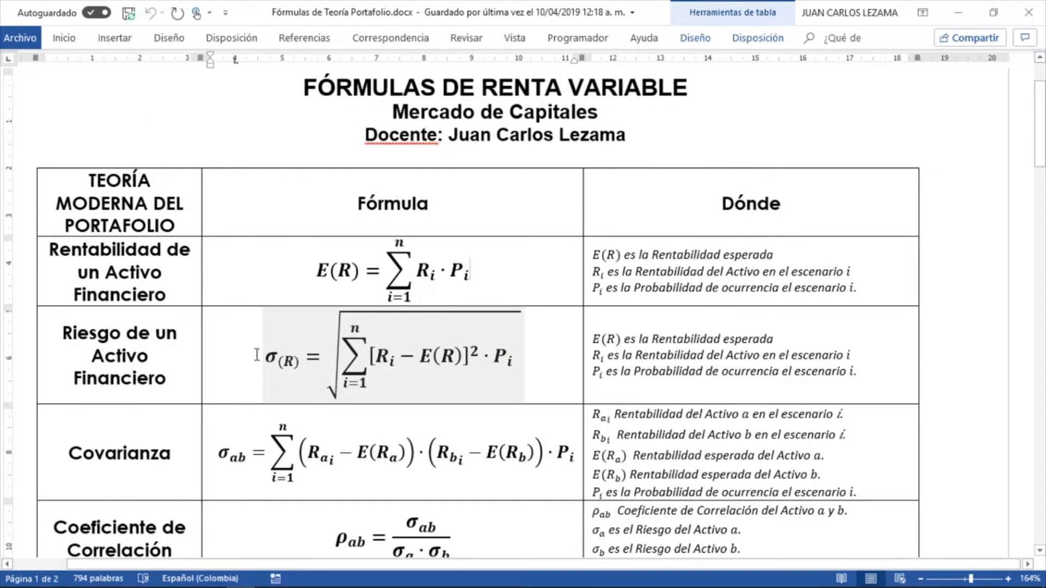
pyautogui.click(267, 357)
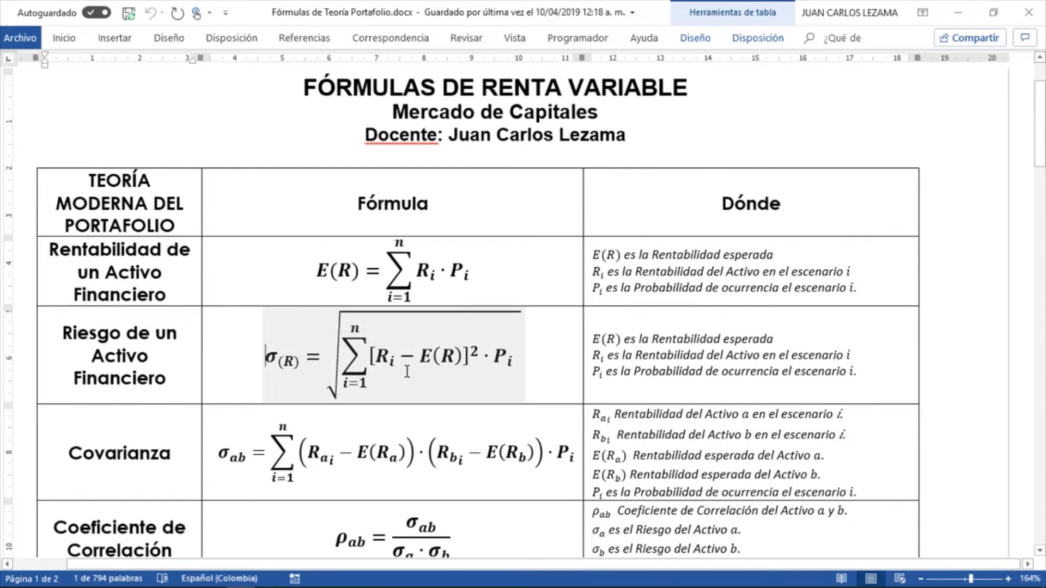
pyautogui.moveTo(320, 369); pyautogui.dragTo(546, 365)
pyautogui.click(549, 366)
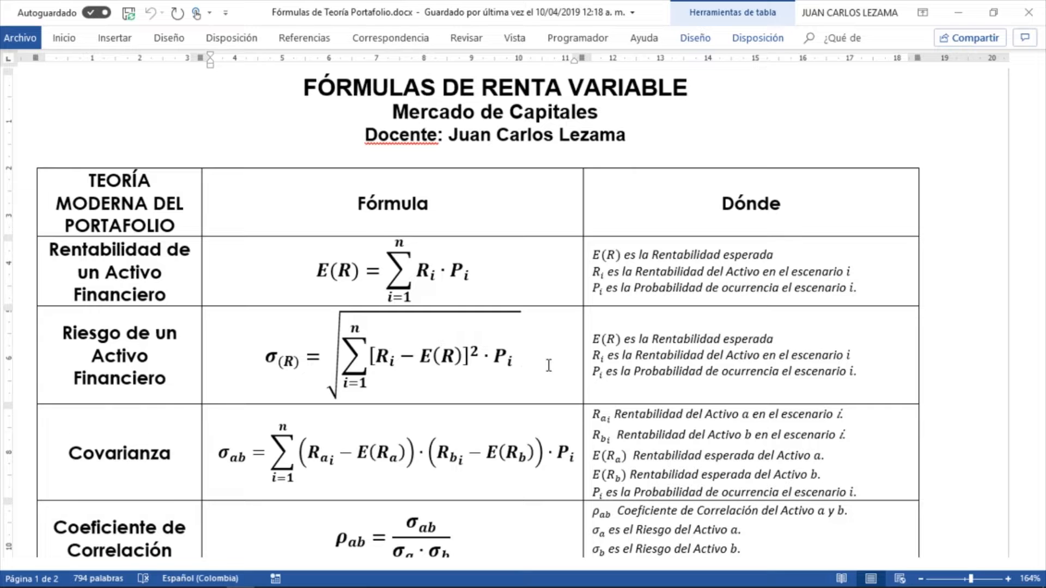
# Step: Copy the risk formula from Word, paste it at C9 of the Excel sheet and shrink it to fit above the table
pyautogui.click(525, 356)
pyautogui.moveTo(524, 357); pyautogui.dragTo(266, 341)
pyautogui.hotkey('alt', 'Tab')
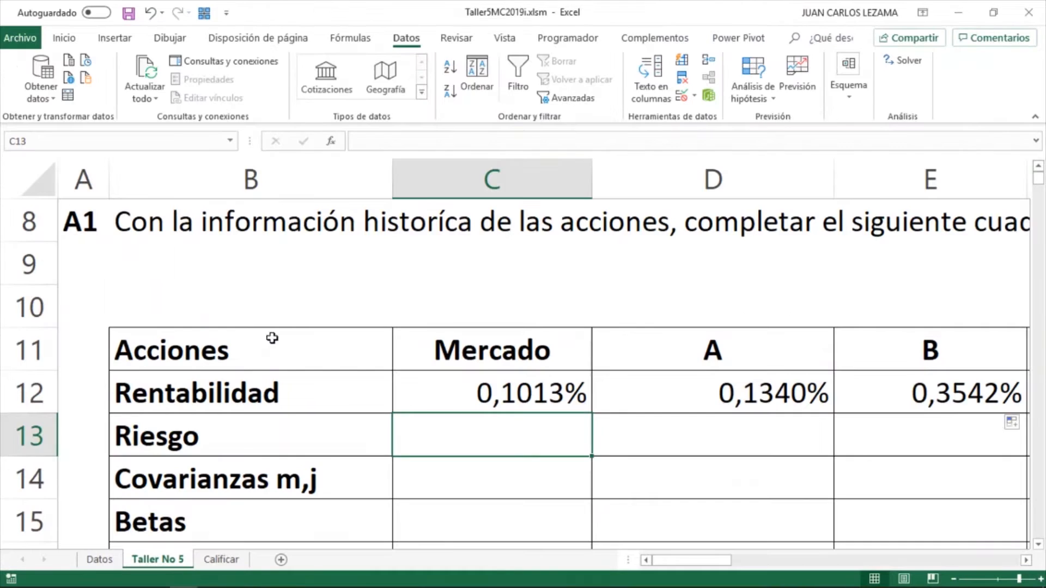
pyautogui.click(409, 278)
pyautogui.rightClick(408, 279)
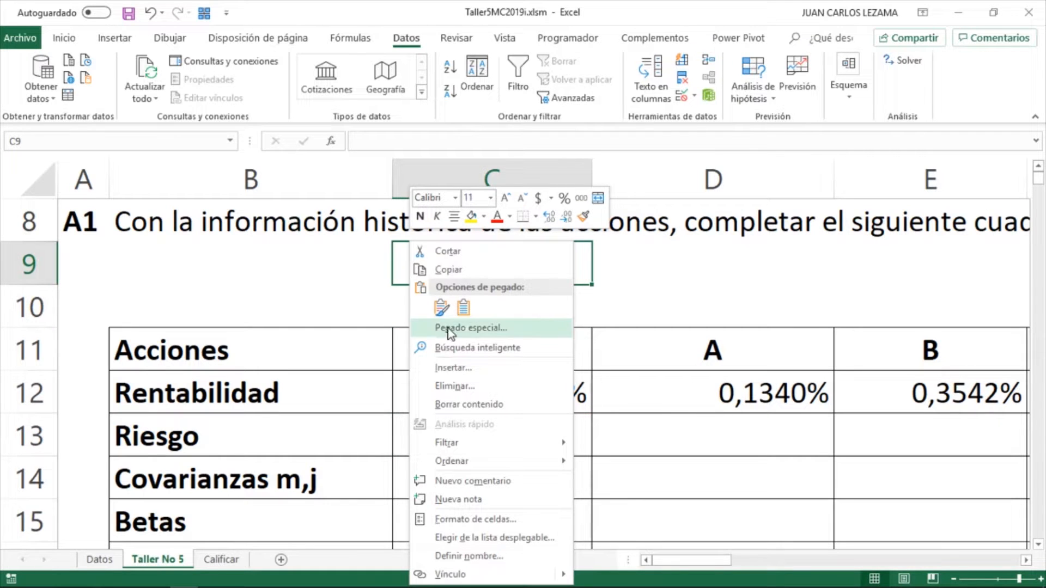
pyautogui.click(470, 309)
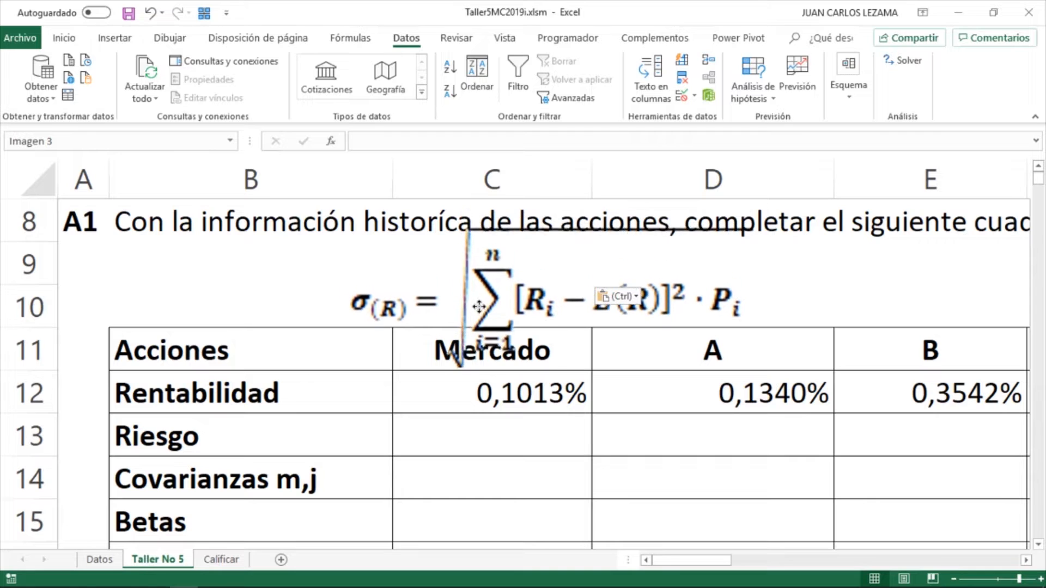
pyautogui.moveTo(736, 371); pyautogui.dragTo(624, 301)
# Step: Start the Mercado Riesgo formula in C13 with =RAIZ(SUMA((, nesting the sum inside the square root
pyautogui.click(459, 419)
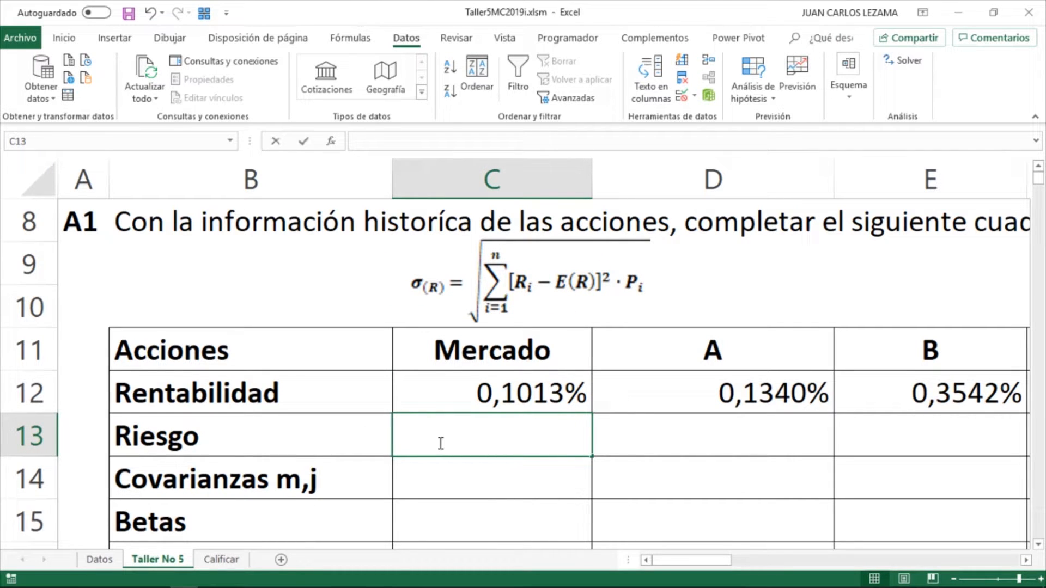
pyautogui.write('=raiz')
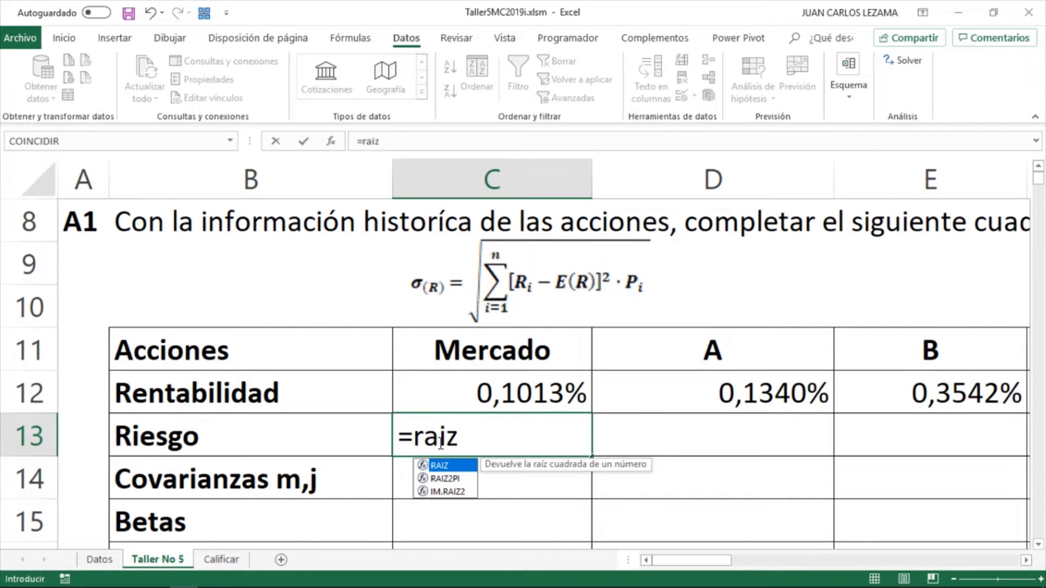
pyautogui.press('Tab')
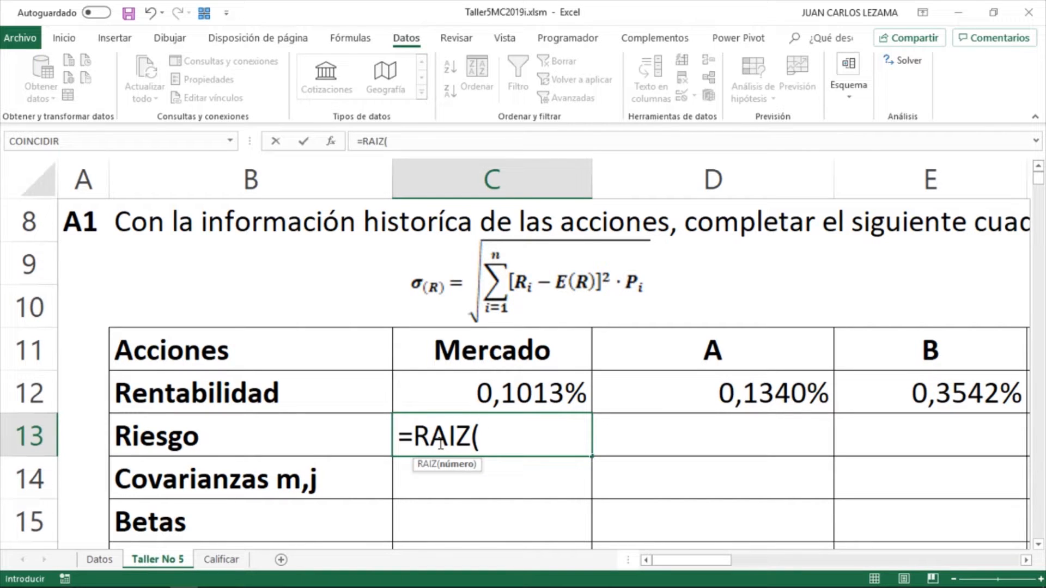
pyautogui.write('suma')
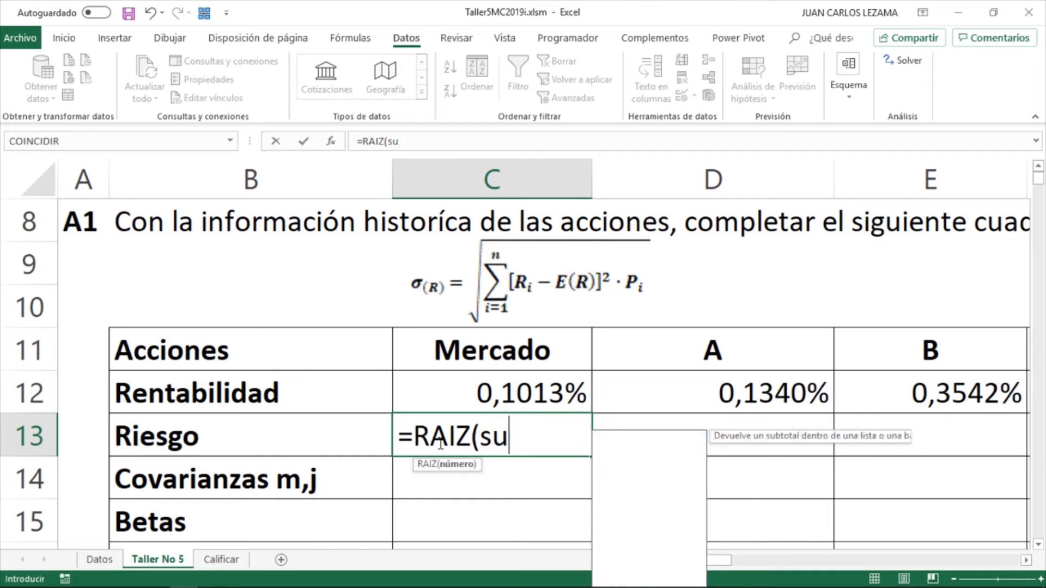
pyautogui.press('Tab')
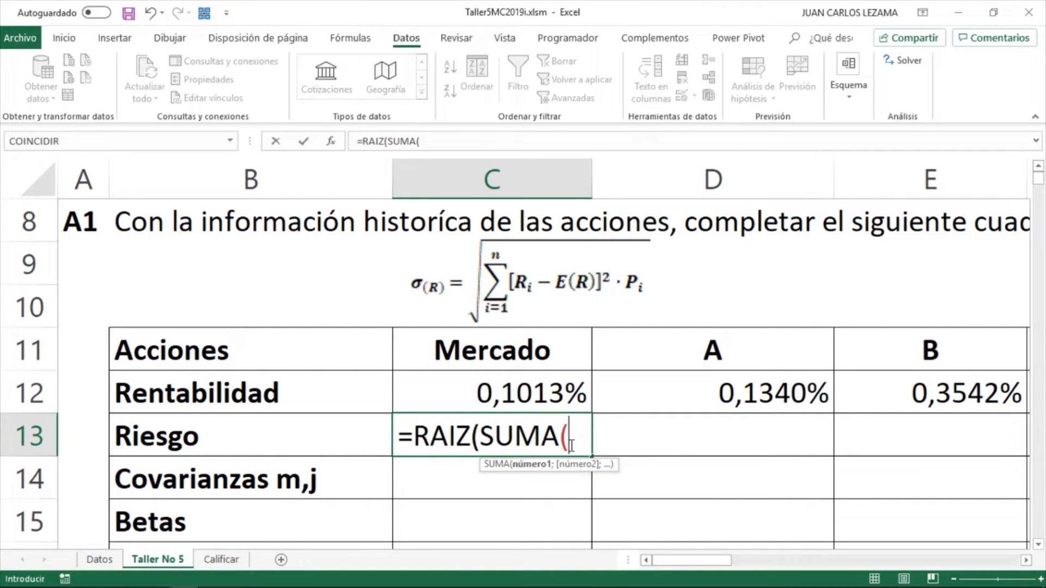
pyautogui.write(')')
pyautogui.press('BackSpace')
pyautogui.write('(')
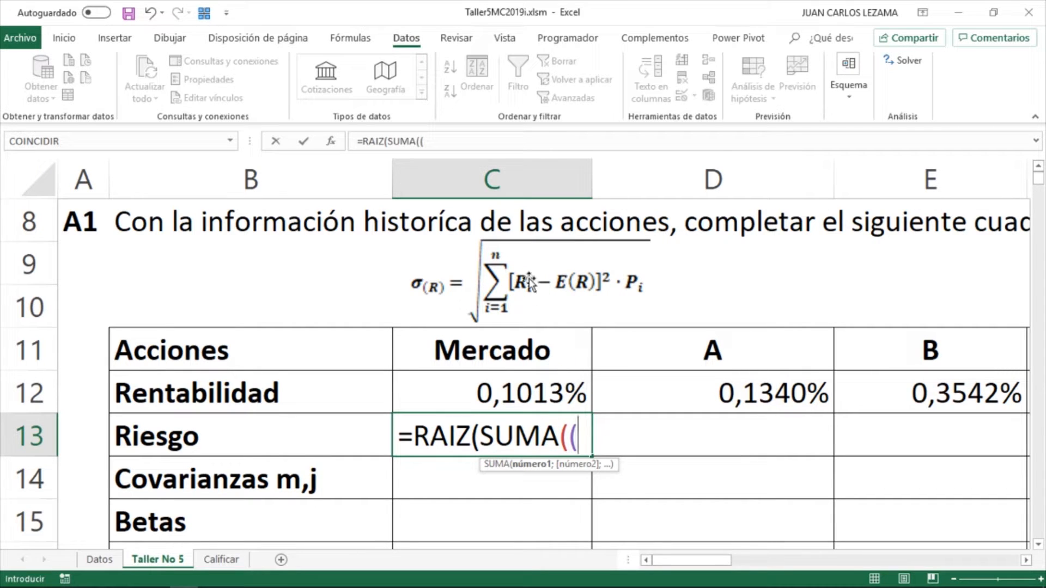
# Step: Use the market returns Datos!C3:C274 as the first term inside the risk formula's inner parentheses
pyautogui.click(98, 560)
pyautogui.click(235, 295)
pyautogui.hotkey('ctrl', 'Up')
pyautogui.press('Down')
pyautogui.press('Left')
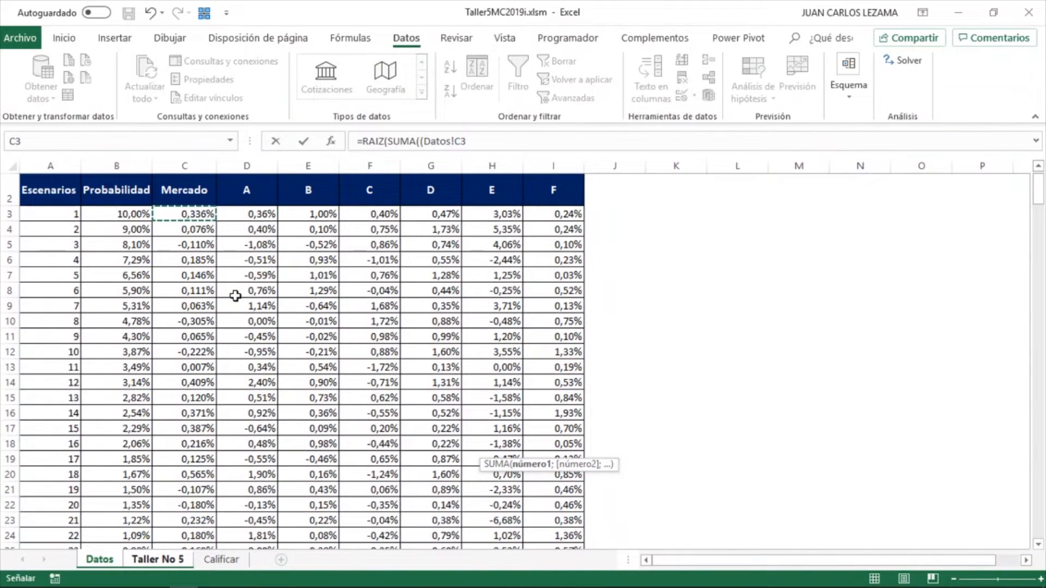
pyautogui.hotkey('ctrl', 'shift', 'Down')
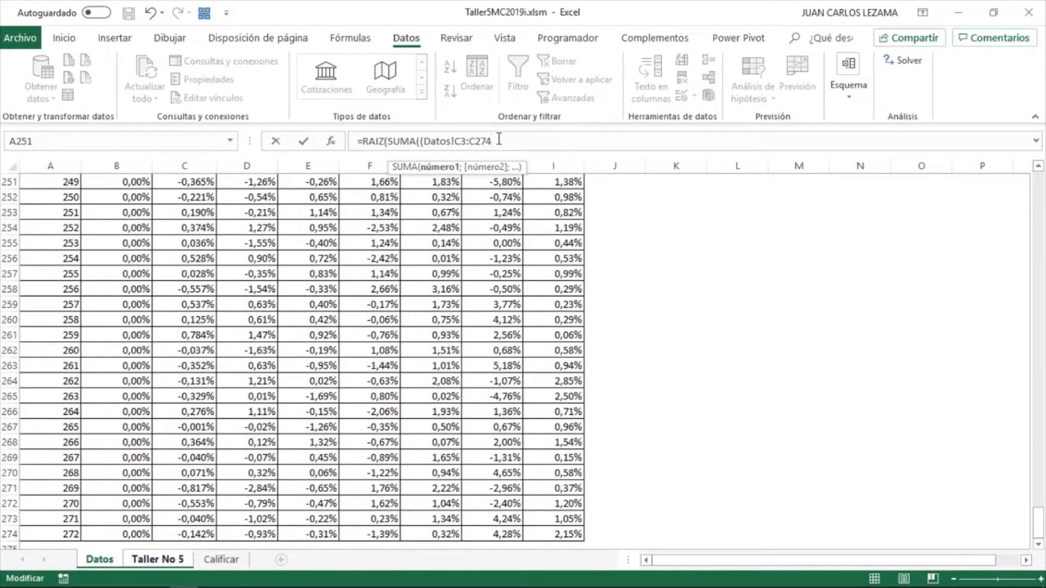
# Step: Subtract the Mercado expected return in C12 on Taller No 5 from the returns and square the difference
pyautogui.click(161, 559)
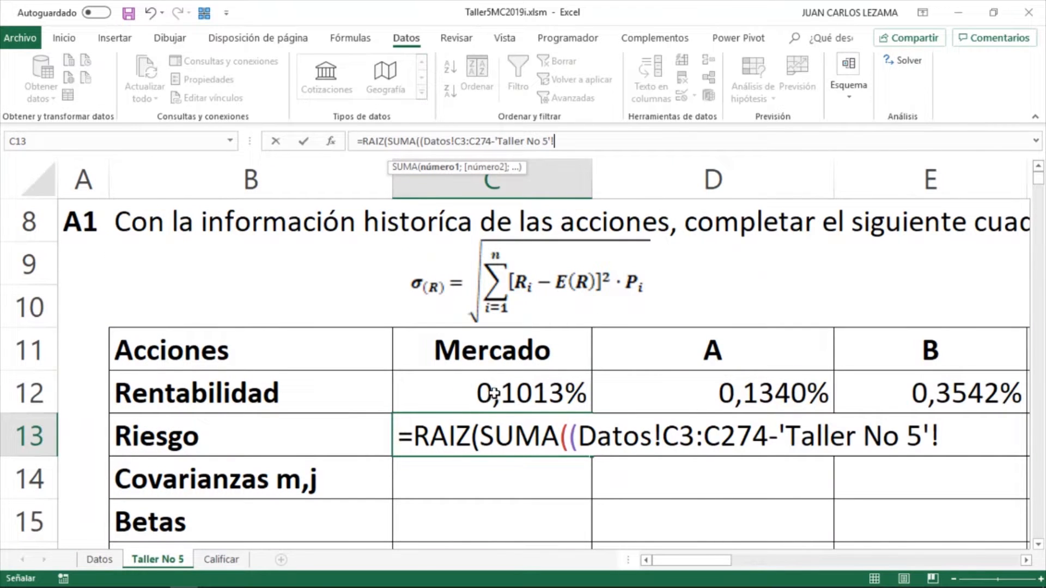
pyautogui.click(504, 390)
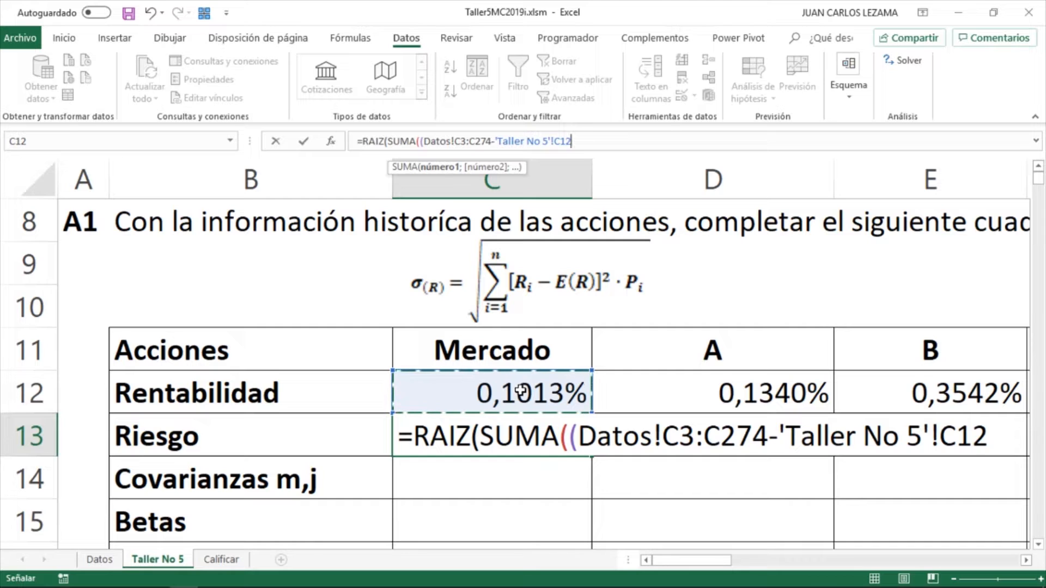
pyautogui.write(')')
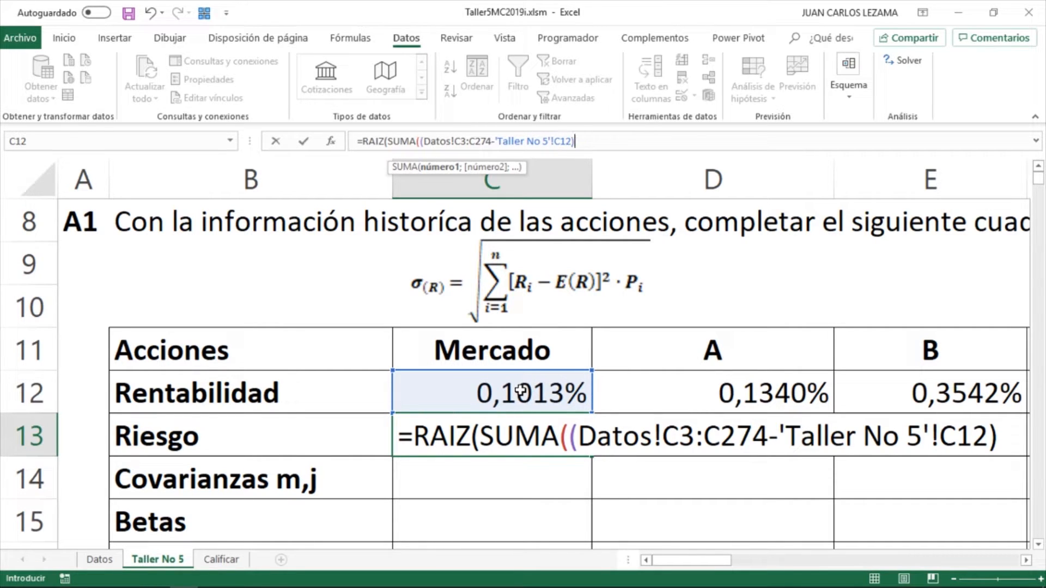
pyautogui.write('^2*')
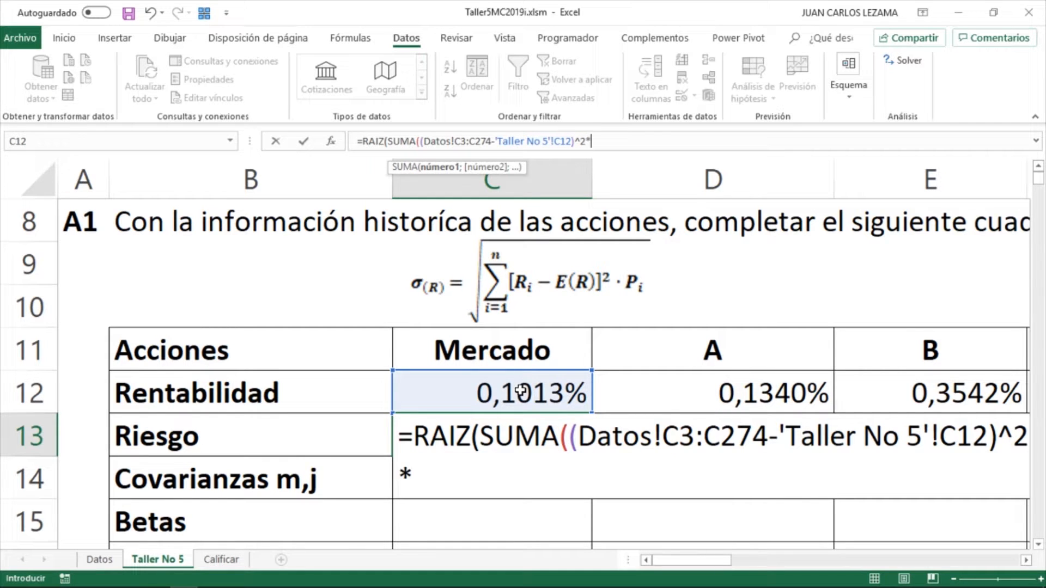
# Step: Multiply the squared deviations by the probabilities Datos!$B$3:$B$274, with absolute references, and complete the Riesgo formula in C13
pyautogui.click(106, 561)
pyautogui.click(117, 336)
pyautogui.hotkey('ctrl', 'Up')
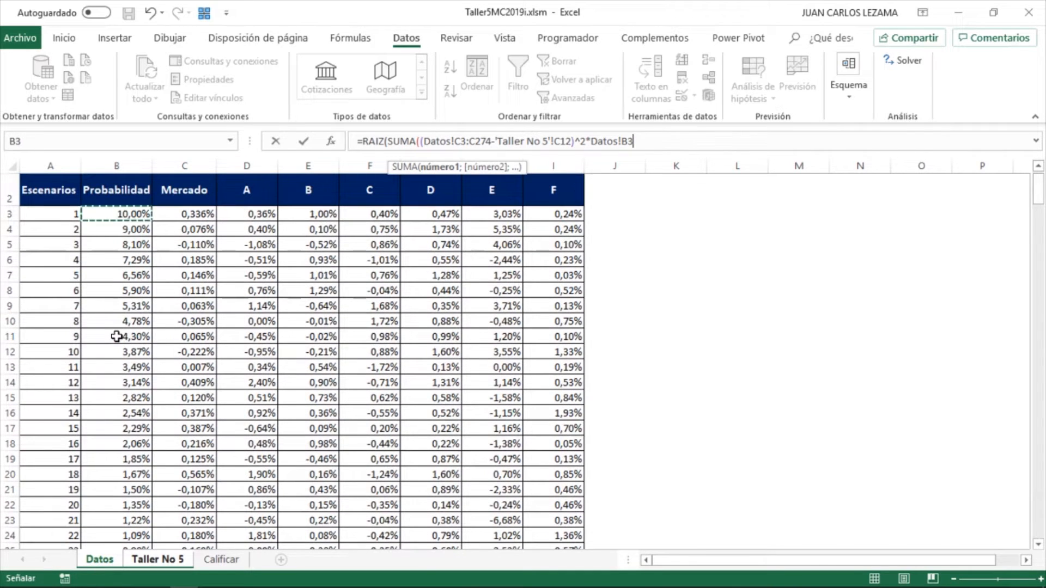
pyautogui.hotkey('ctrl', 'shift', 'Down')
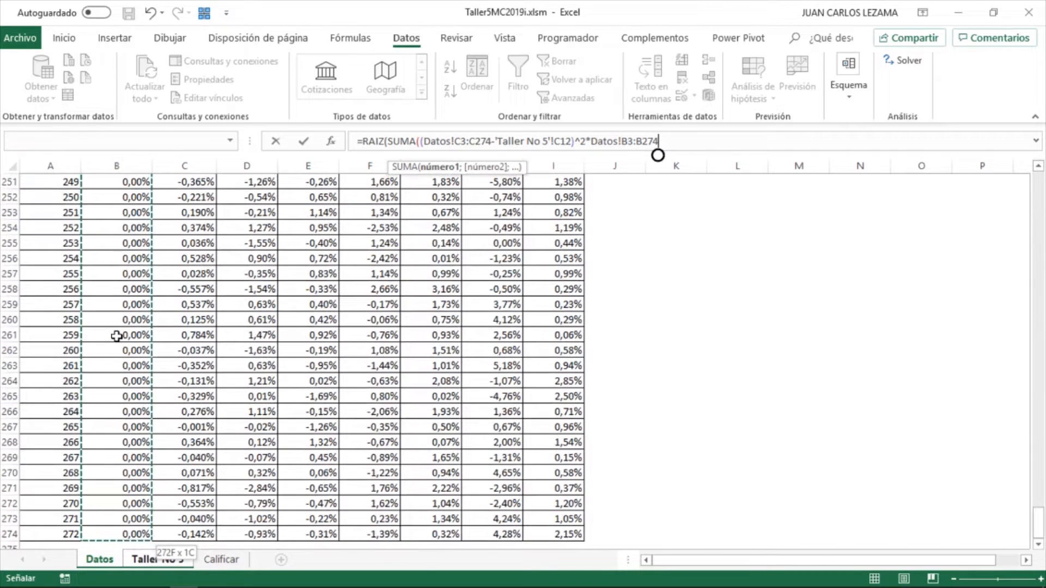
pyautogui.press('F4')
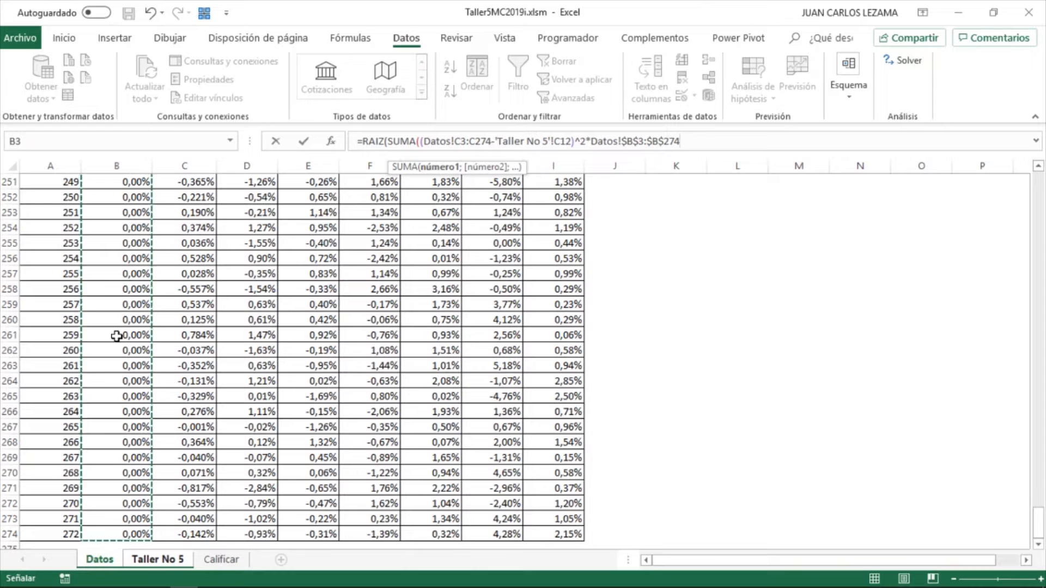
pyautogui.write(')')
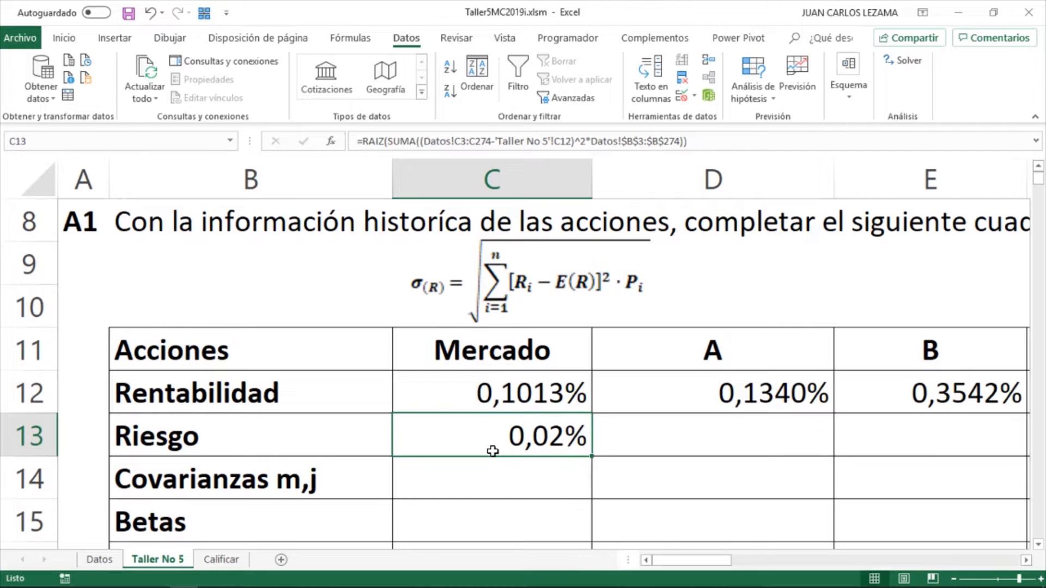
# Step: Re-enter the Mercado Riesgo formula in C13 as an array formula and fill it across the row through stock F
pyautogui.doubleClick(492, 451)
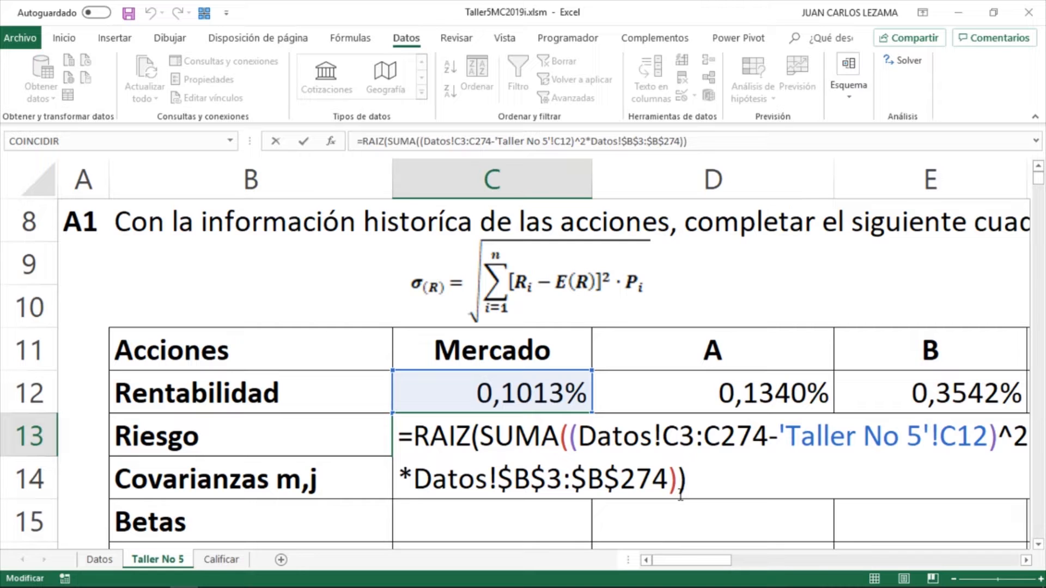
pyautogui.hotkey('ctrl', 'shift', 'Return')
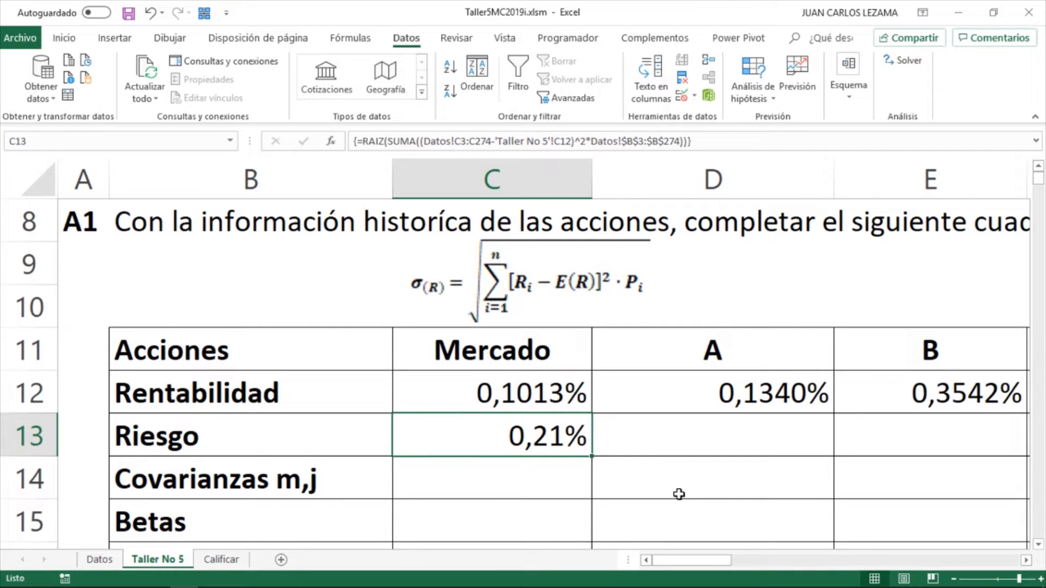
pyautogui.hotkey('shift', 'Right')
pyautogui.hotkey('shift', 'Right')
pyautogui.hotkey('shift', 'Right')
pyautogui.hotkey('shift', 'Right')
pyautogui.hotkey('shift', 'Right')
pyautogui.hotkey('shift', 'Right')
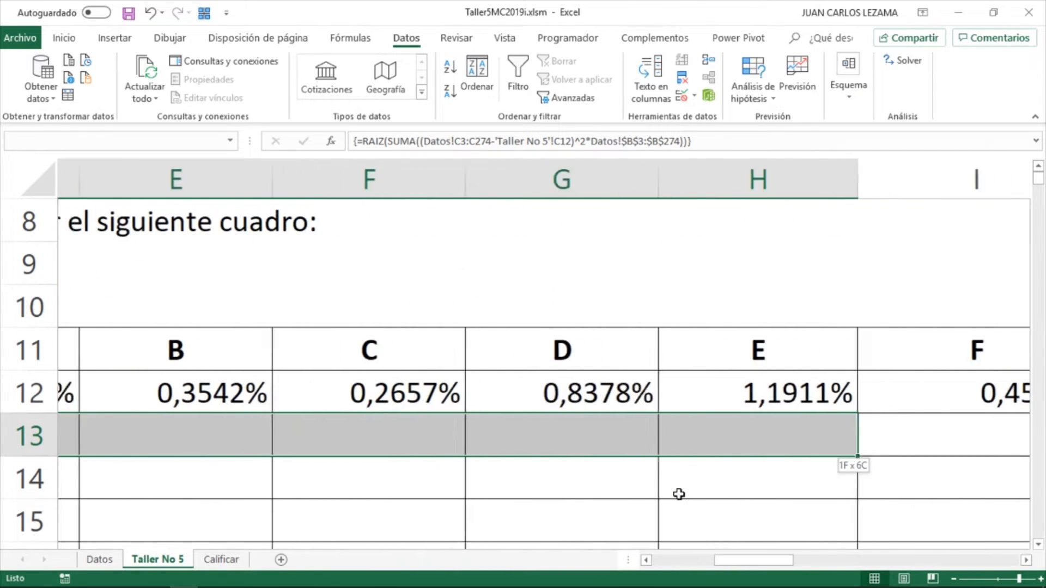
pyautogui.hotkey('ctrl', 'd')
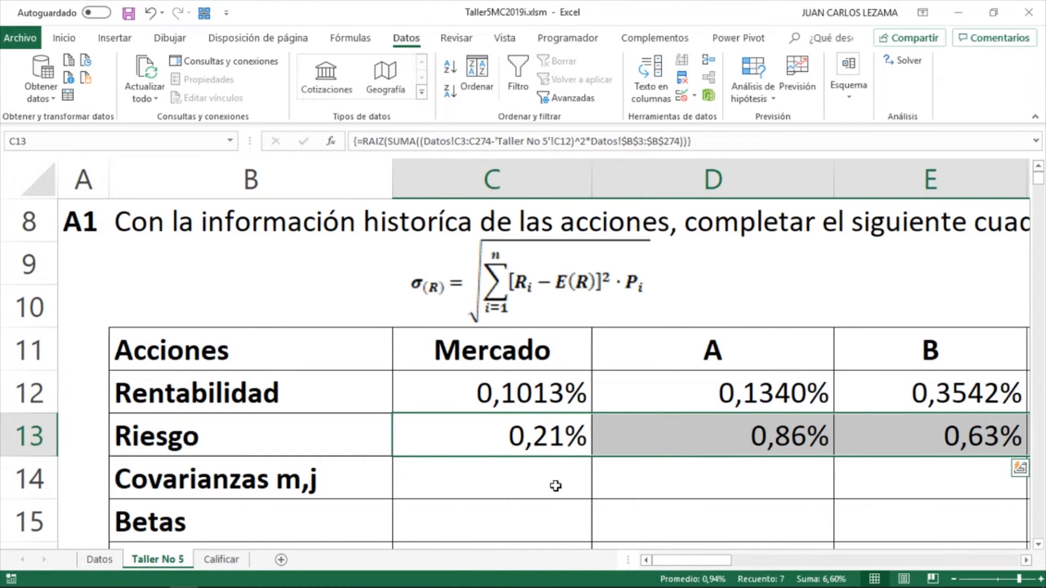
# Step: Review the rows of the table below Riesgo, from Covarianzas m,j to Compensa el Riesgo
pyautogui.click(515, 489)
pyautogui.scroll(-2, 516, 488)
pyautogui.scroll(2, 515, 488)
pyautogui.scroll(-1, 515, 488)
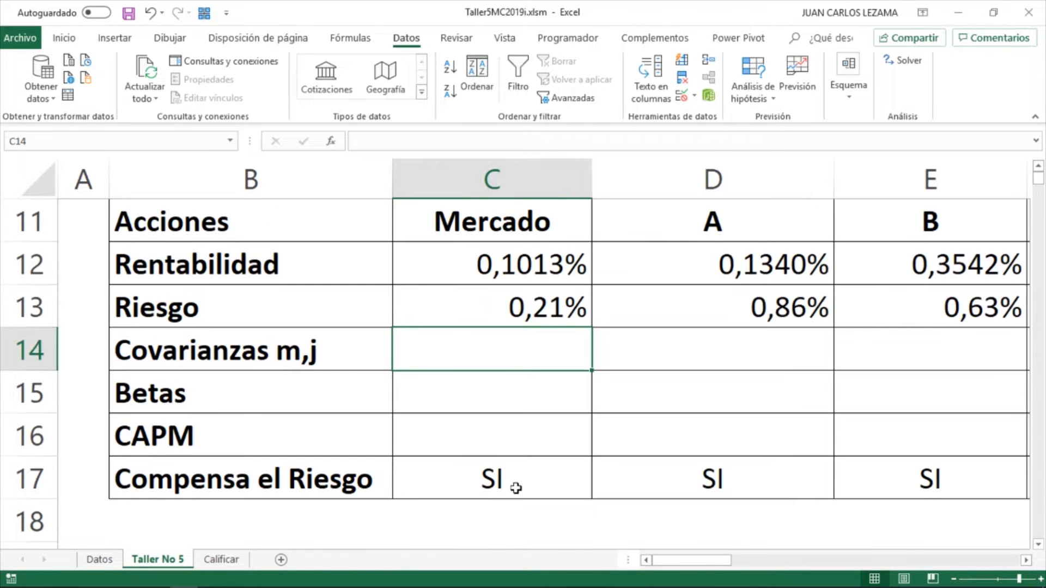
pyautogui.scroll(1, 515, 488)
pyautogui.click(361, 450)
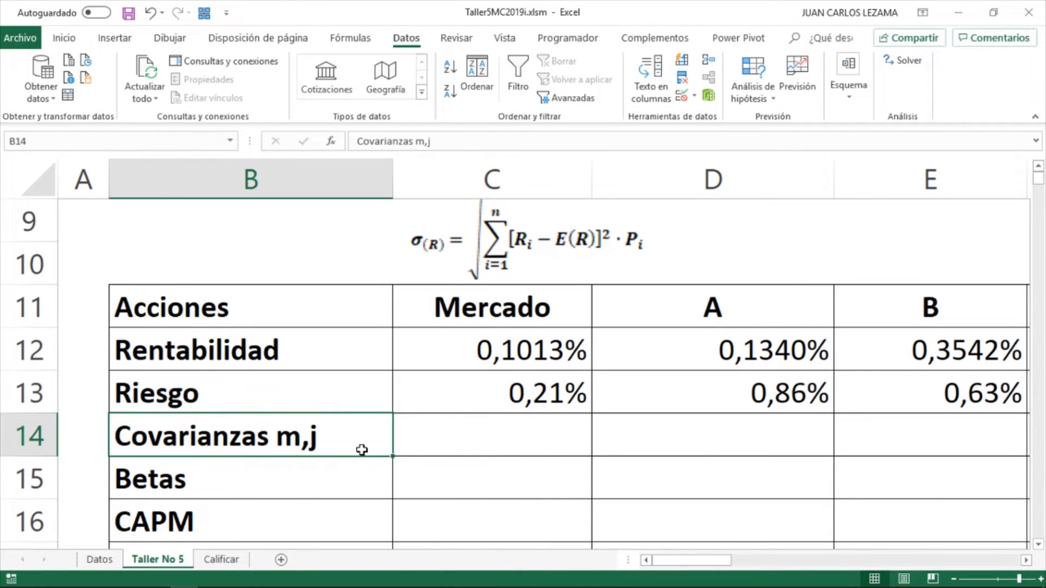
pyautogui.click(436, 461)
pyautogui.click(478, 450)
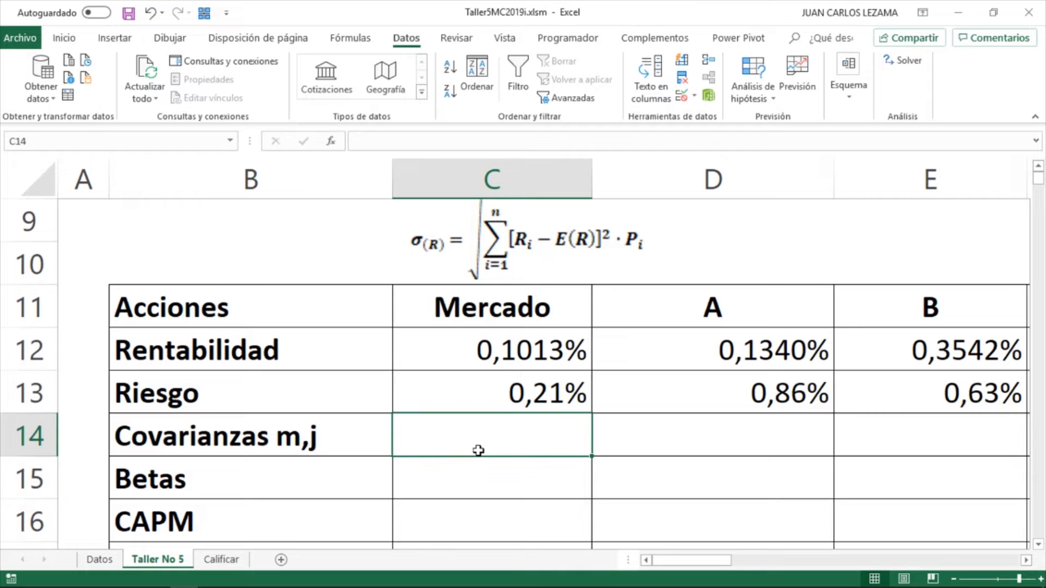
pyautogui.scroll(-1, 478, 450)
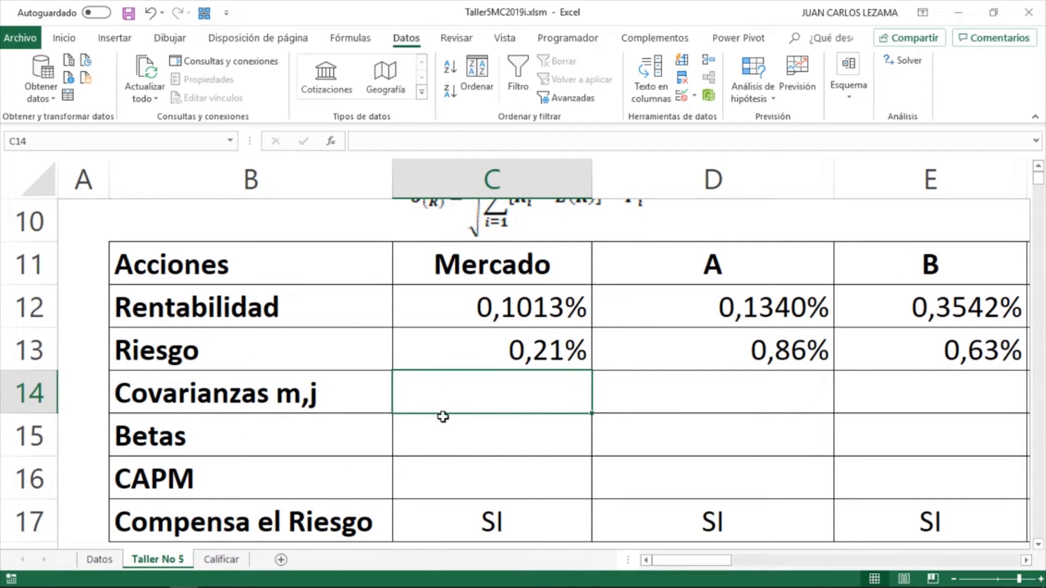
# Step: Examine the Covarianzas m,j row across Mercado and the individual stocks to see which pairs it covers
pyautogui.click(201, 399)
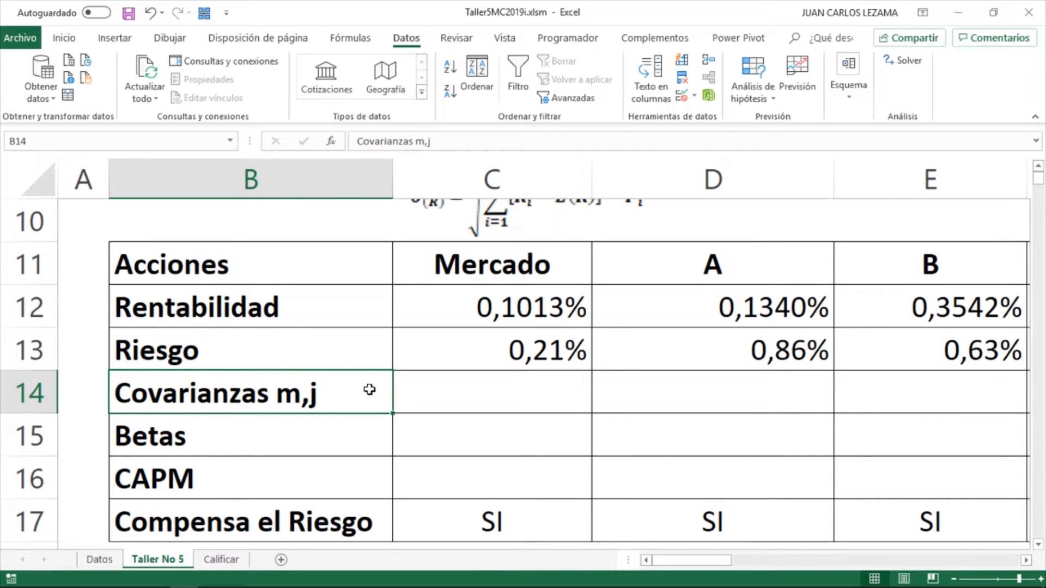
pyautogui.click(439, 388)
pyautogui.click(665, 394)
pyautogui.hscroll(2, 666, 393)
pyautogui.hscroll(-2, 666, 394)
pyautogui.click(296, 387)
pyautogui.click(412, 395)
pyautogui.click(277, 397)
pyautogui.click(477, 398)
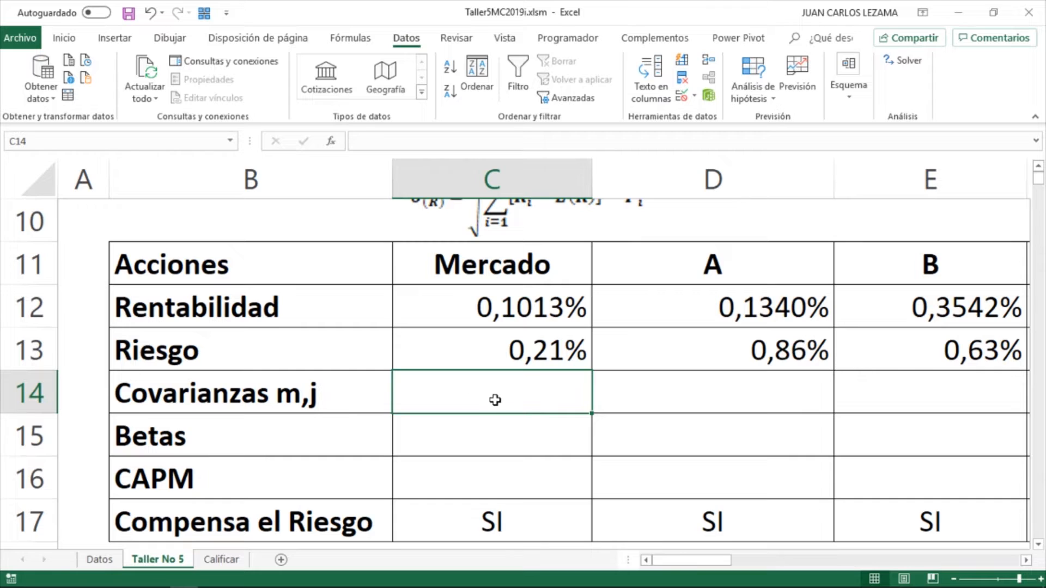
pyautogui.click(712, 381)
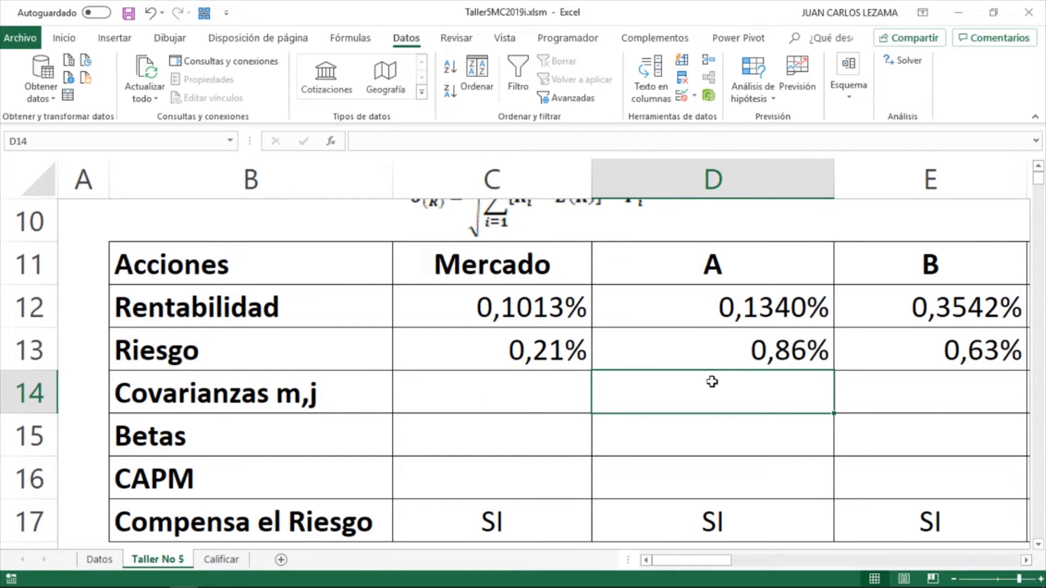
pyautogui.click(838, 377)
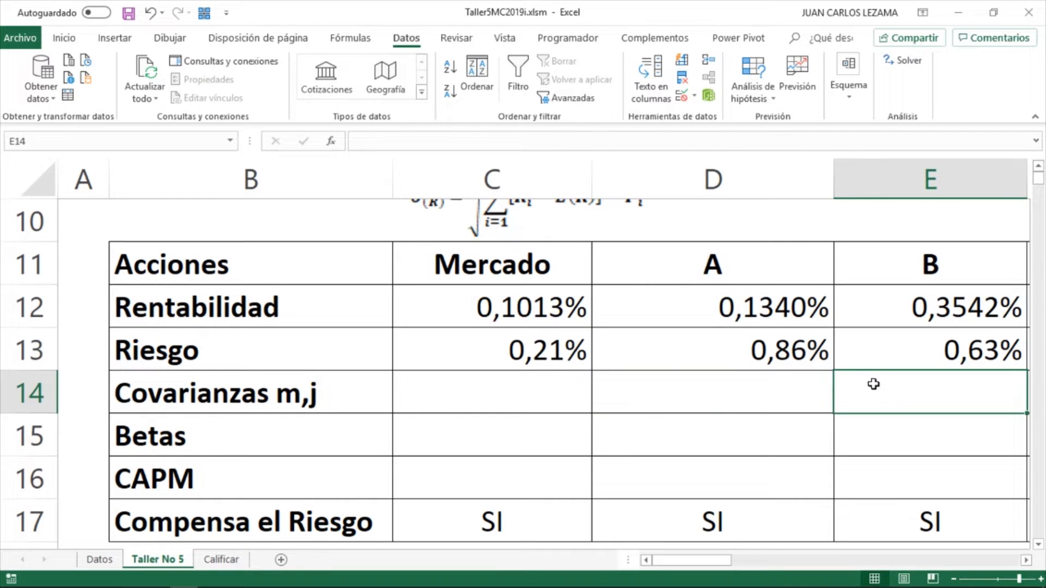
pyautogui.hscroll(2, 873, 384)
pyautogui.click(794, 393)
pyautogui.hscroll(4, 794, 392)
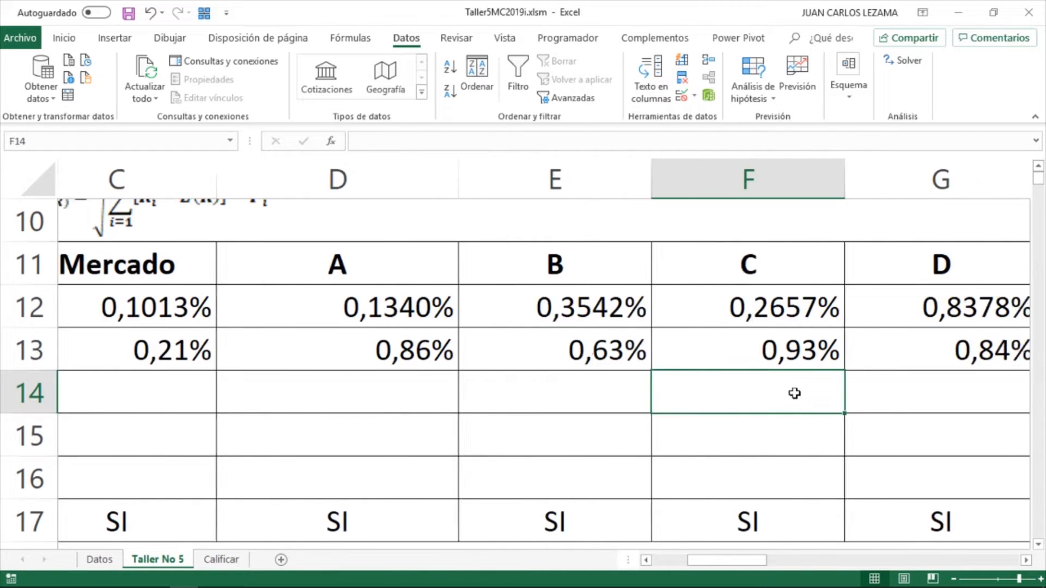
pyautogui.hscroll(-1, 794, 393)
pyautogui.hscroll(-5, 795, 392)
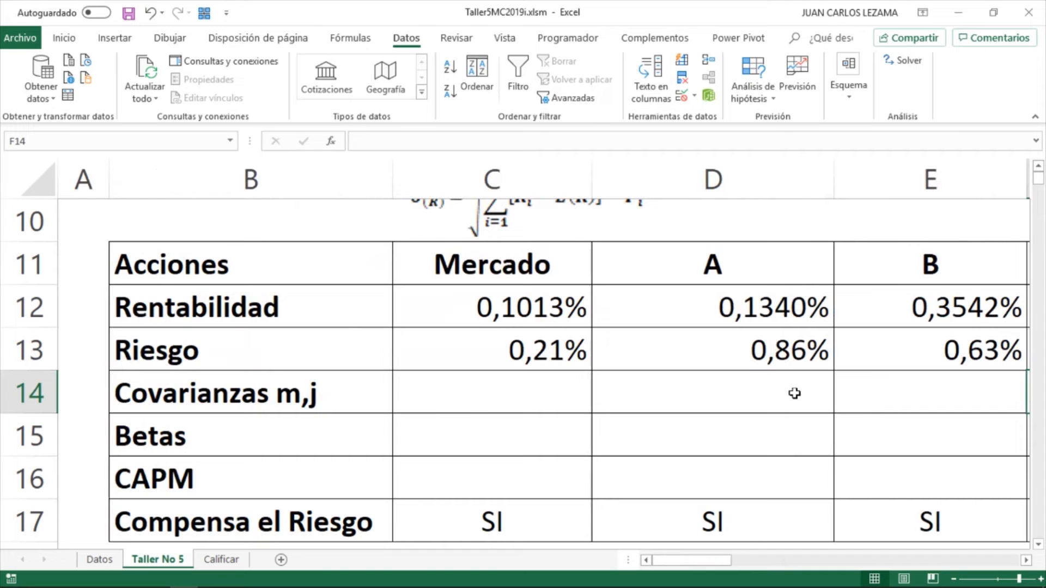
pyautogui.click(512, 397)
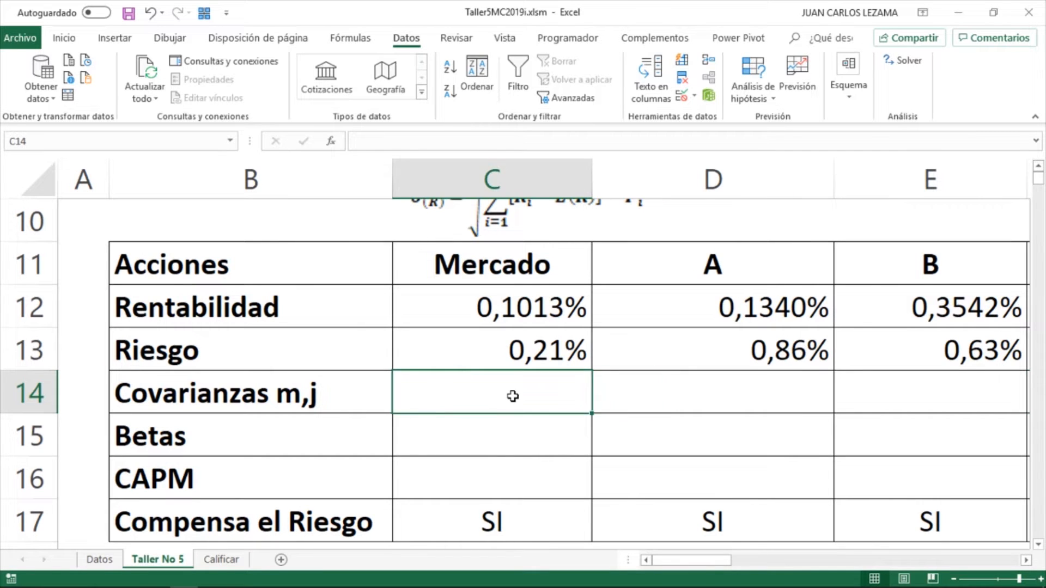
# Step: Switch to the Word document Fórmulas de Teoría Portafolio.docx and examine the Covarianza formula and its variable definitions
pyautogui.hotkey('alt', 'Tab')
pyautogui.click(328, 331)
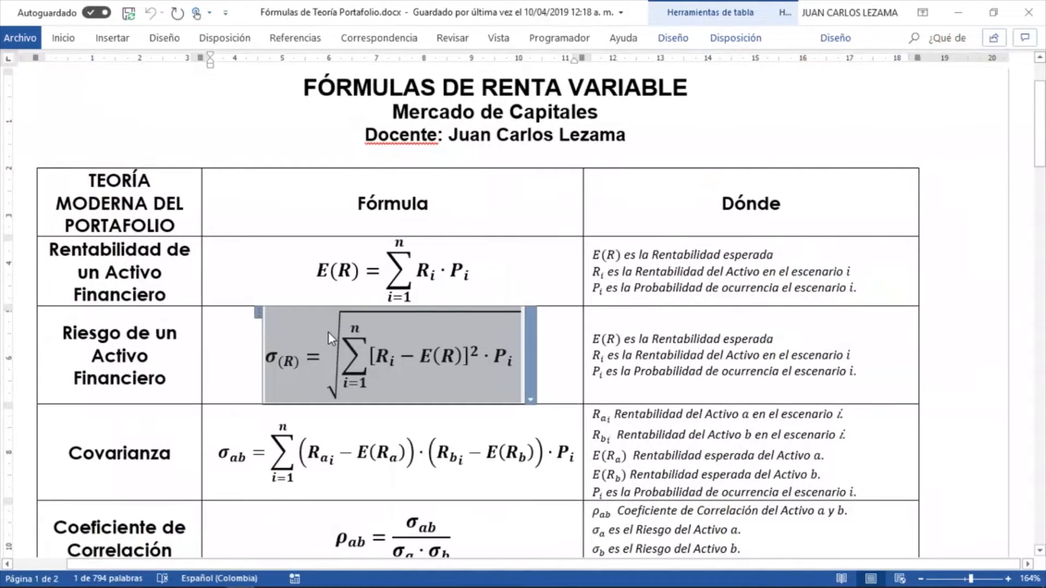
pyautogui.scroll(-3, 328, 332)
pyautogui.click(452, 322)
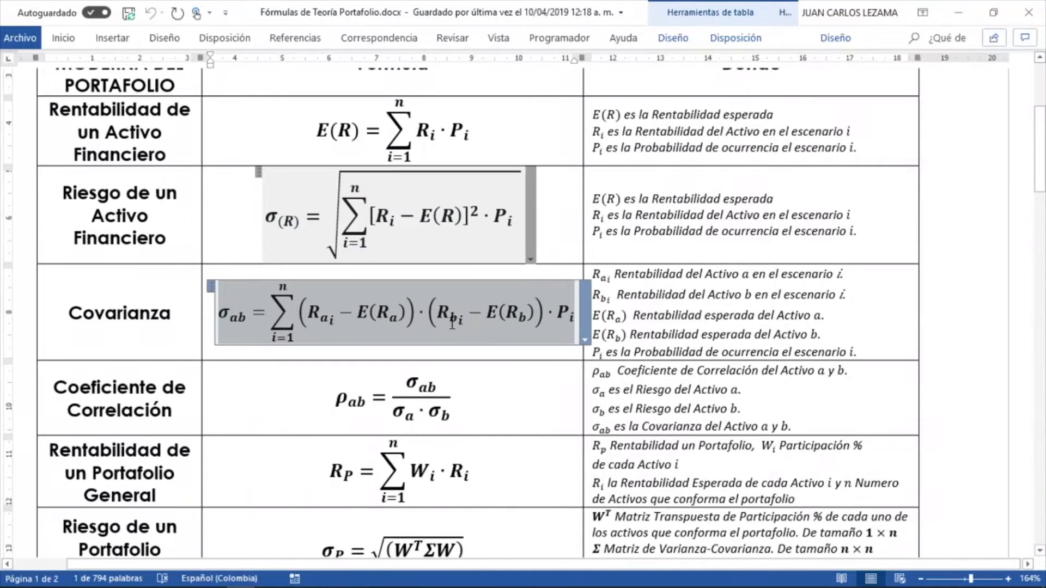
pyautogui.click(119, 316)
pyautogui.scroll(-2, 572, 305)
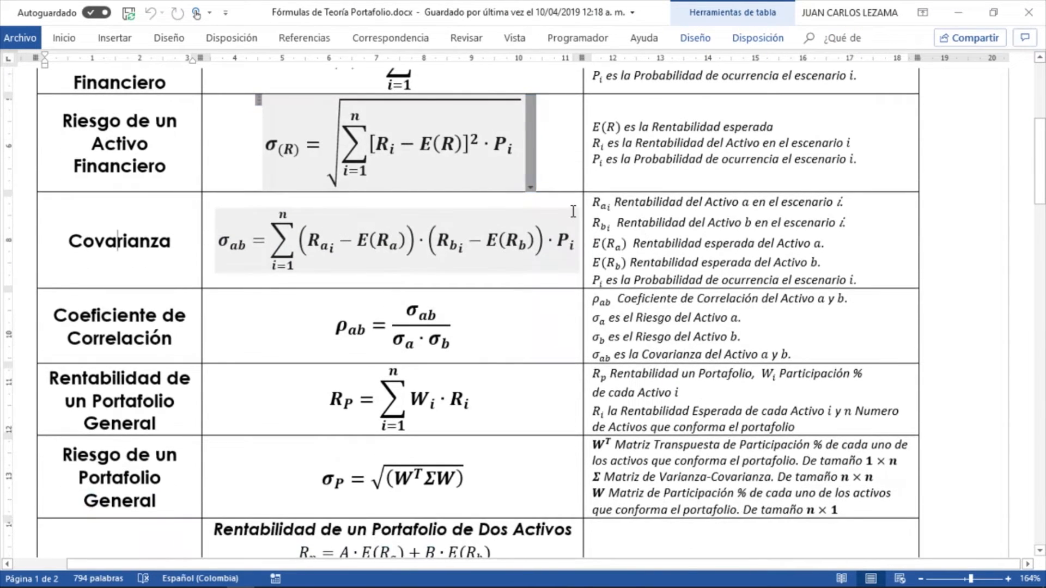
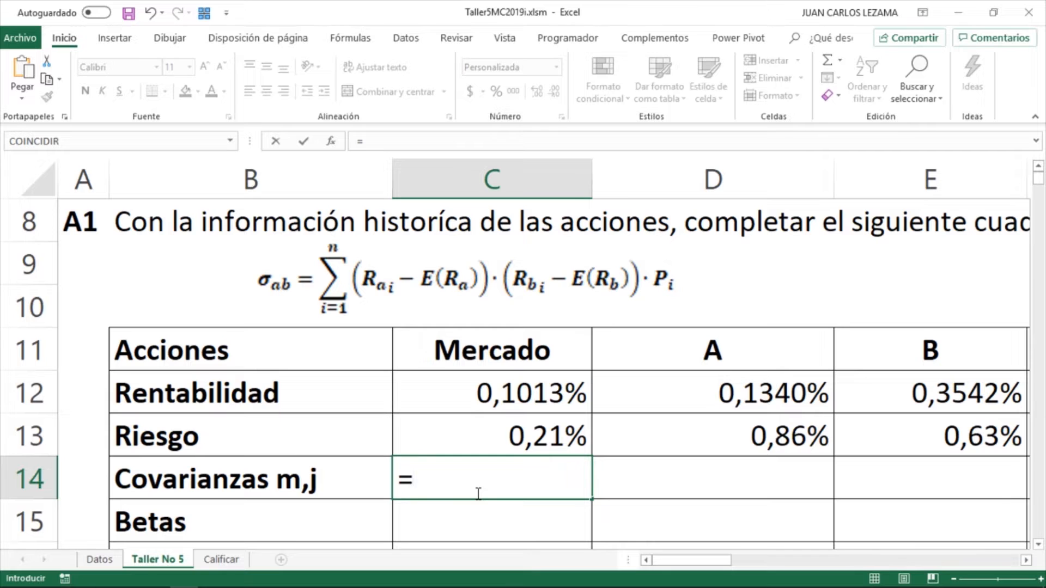
# Step: Start the Mercado covariance formula in C14 with =SUMA(( and the market returns Datos!$C$3:$C$274 as absolute references
pyautogui.write('suma')
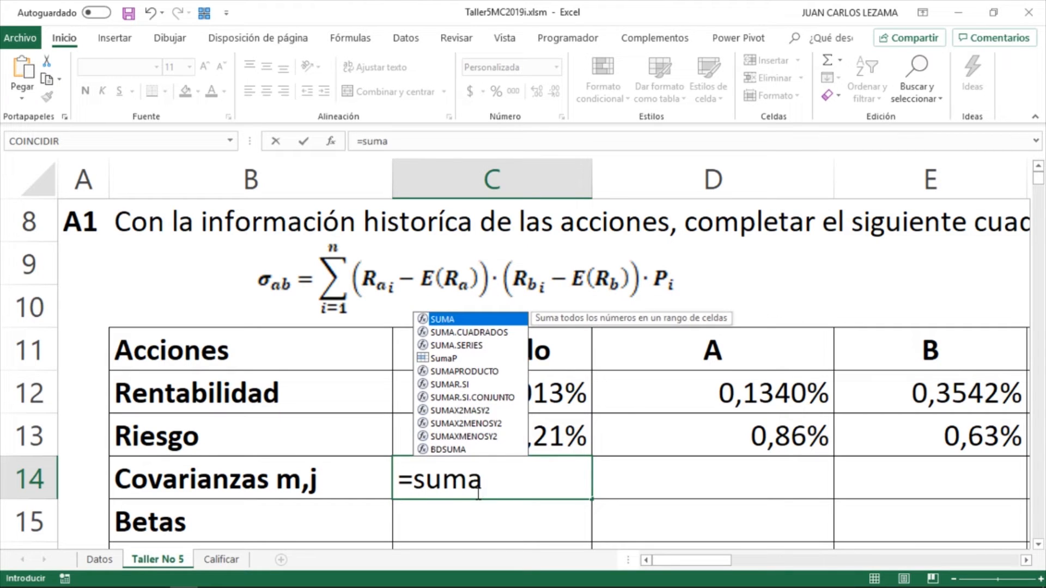
pyautogui.press('Tab')
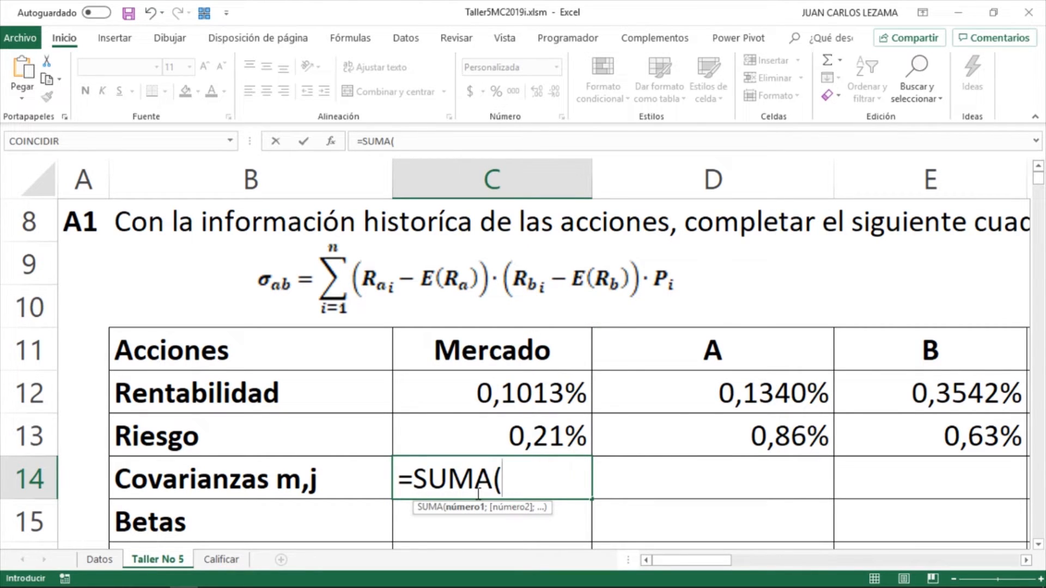
pyautogui.write('(')
pyautogui.click(94, 565)
pyautogui.click(210, 292)
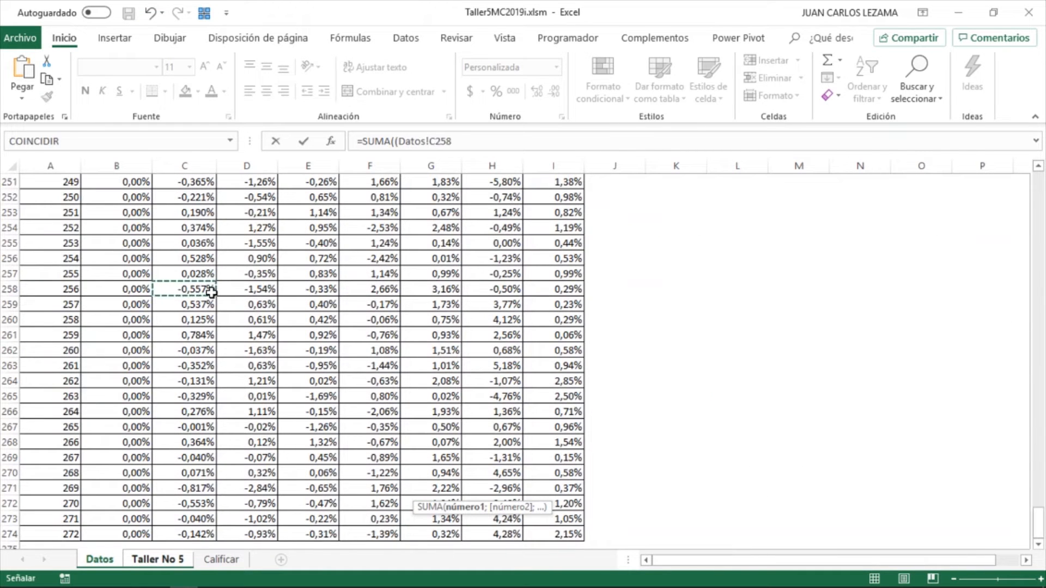
pyautogui.hotkey('ctrl', 'Up')
pyautogui.press('Down')
pyautogui.press('Down')
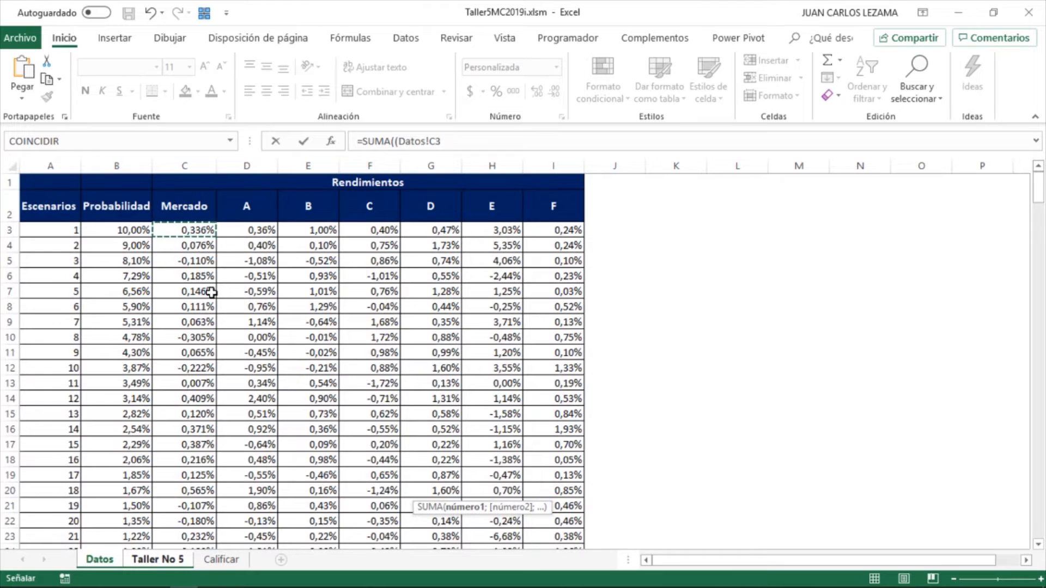
pyautogui.hotkey('ctrl', 'shift', 'Down')
pyautogui.press('F4')
# Step: Subtract the Mercado expected return as the absolute reference 'Taller No 5'!$C$12 and close the first deviation factor
pyautogui.write('-')
pyautogui.click(146, 561)
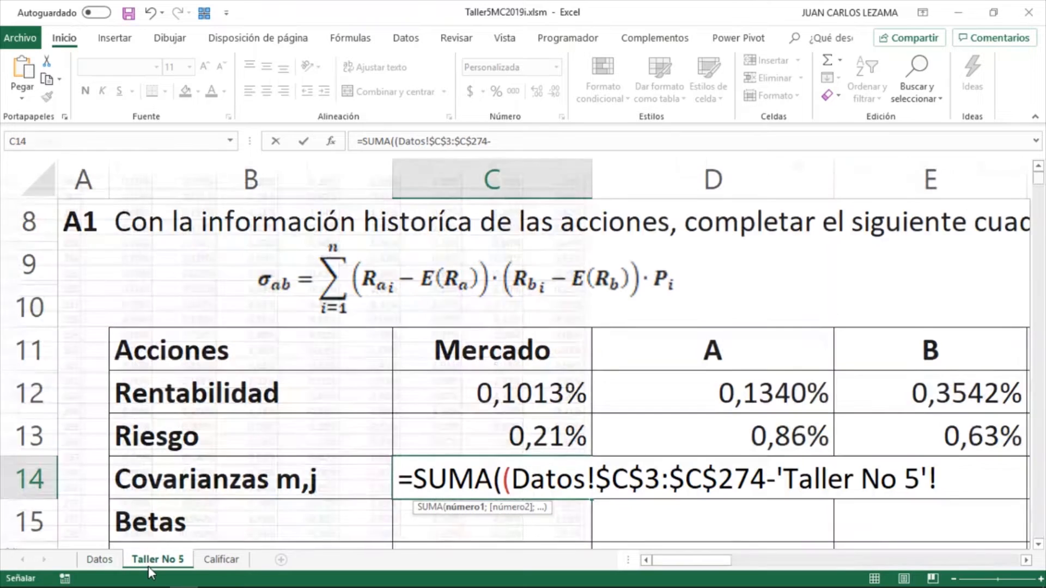
pyautogui.click(479, 394)
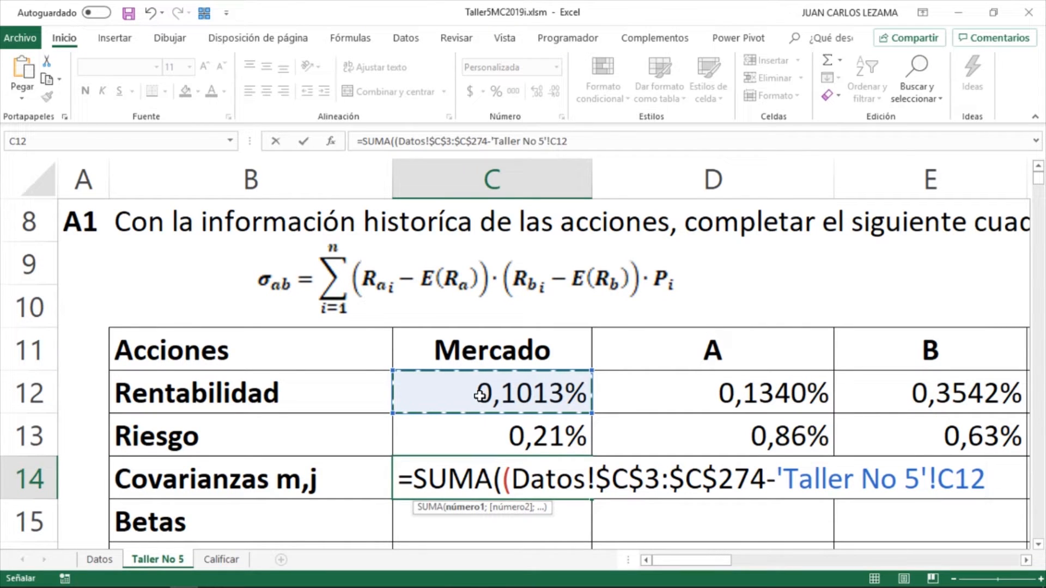
pyautogui.press('F4')
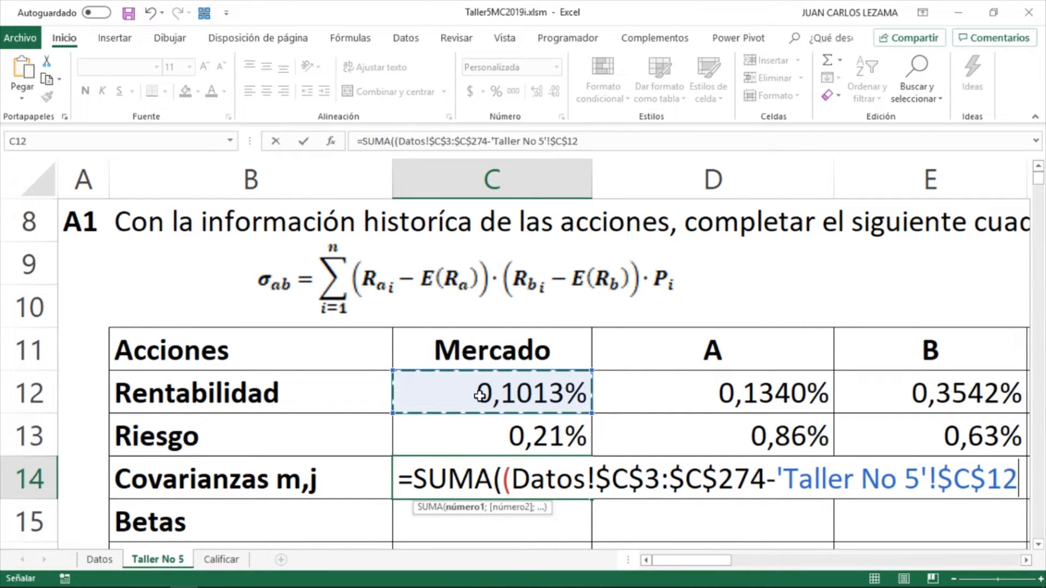
pyautogui.write(')')
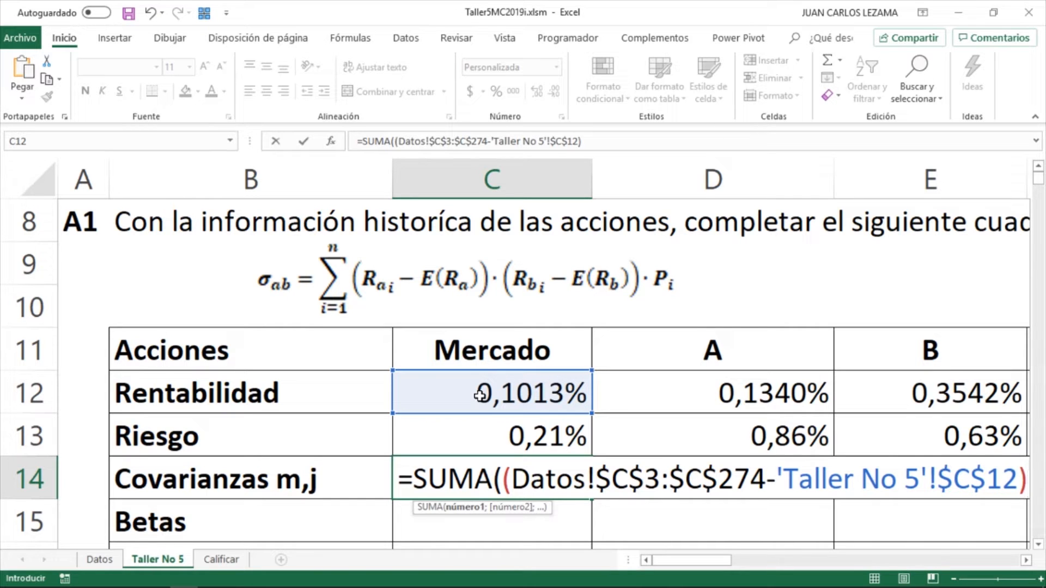
# Step: Multiply by a second parenthesized factor that begins with the market returns Datos!C3:C274 as relative references
pyautogui.write('*(')
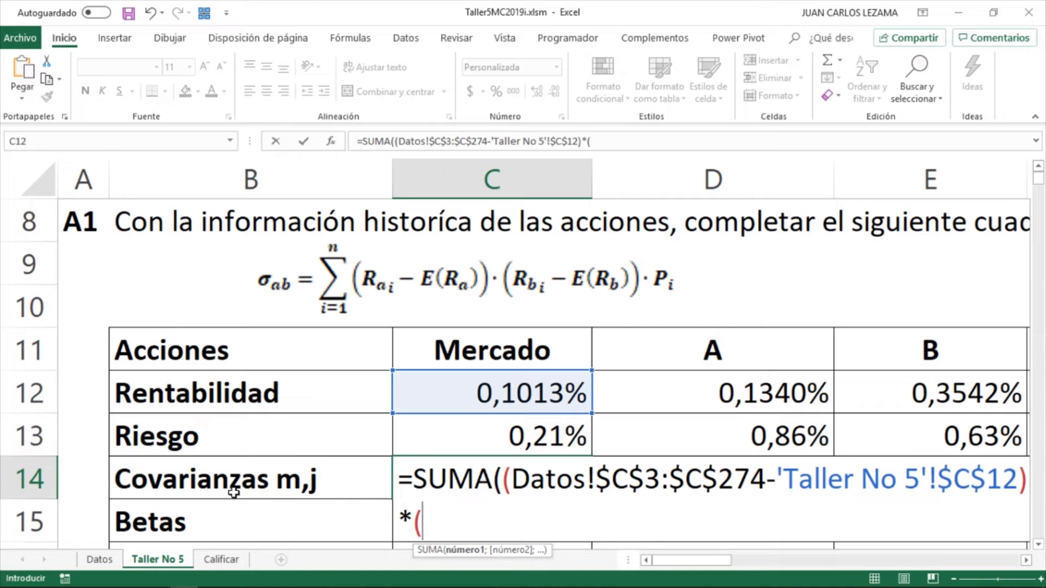
pyautogui.click(114, 559)
pyautogui.click(182, 299)
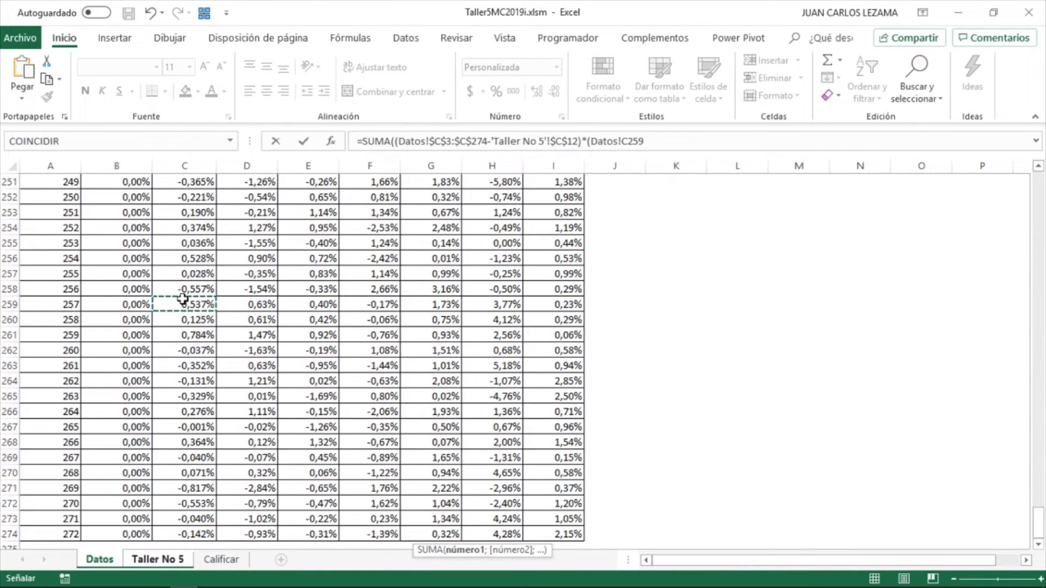
pyautogui.hotkey('ctrl', 'Up')
pyautogui.press('Down')
pyautogui.press('Down')
pyautogui.hotkey('ctrl', 'shift', 'Down')
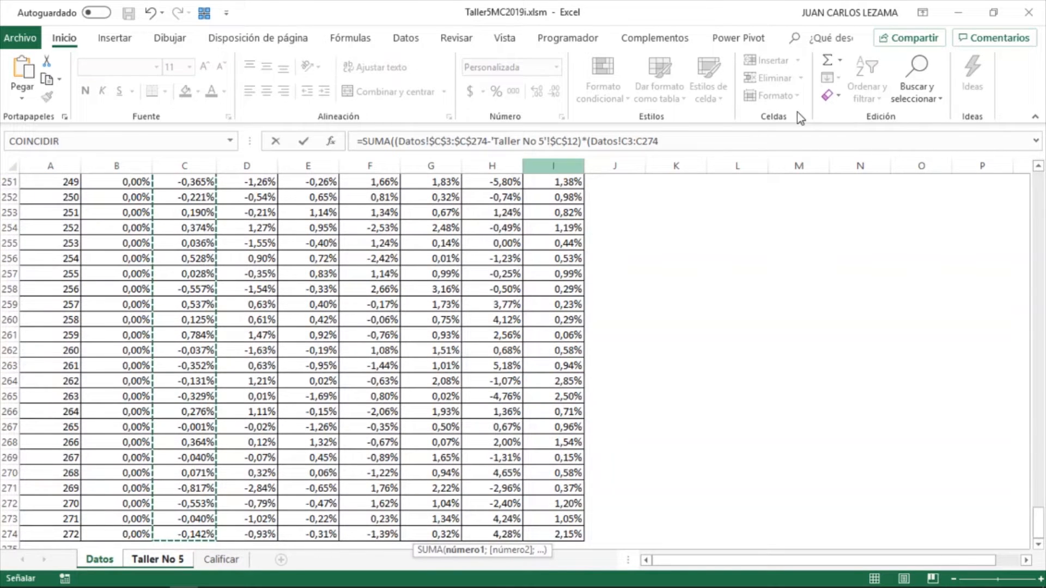
# Step: Subtract the Mercado expected return from the second factor's returns, using the relative reference 'Taller No 5'!C12
pyautogui.click(671, 142)
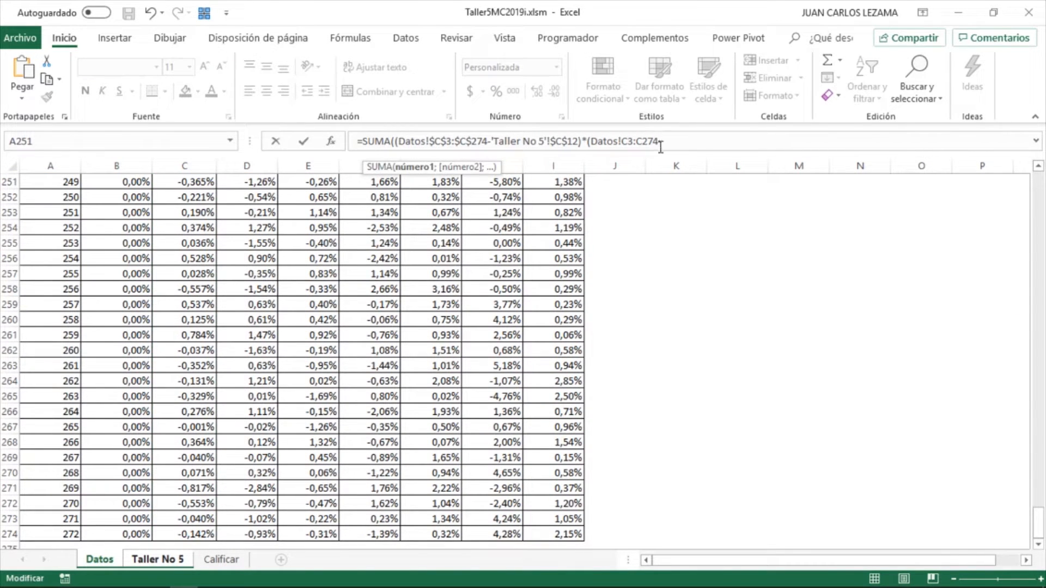
pyautogui.click(156, 560)
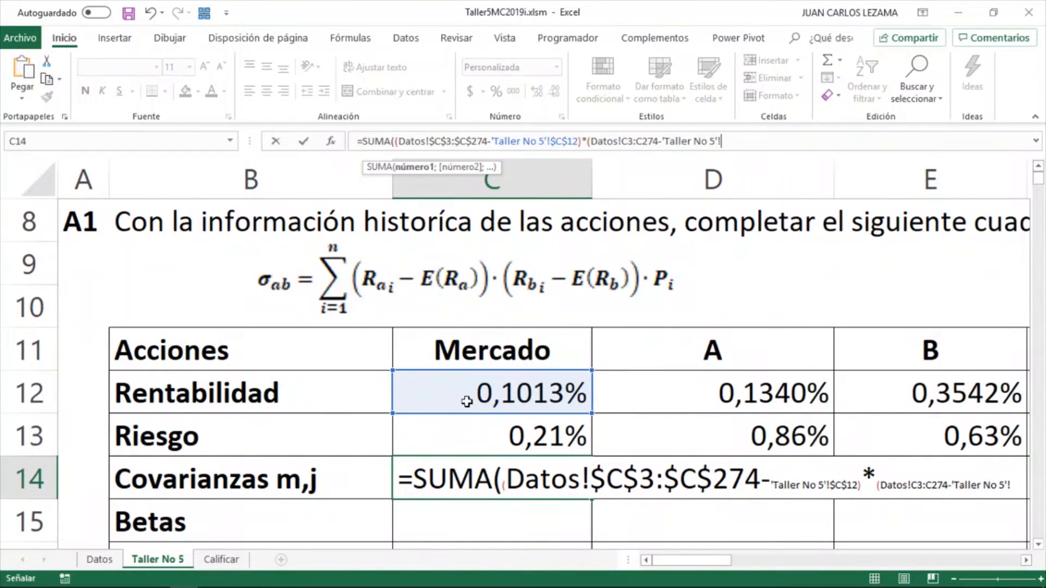
pyautogui.click(485, 393)
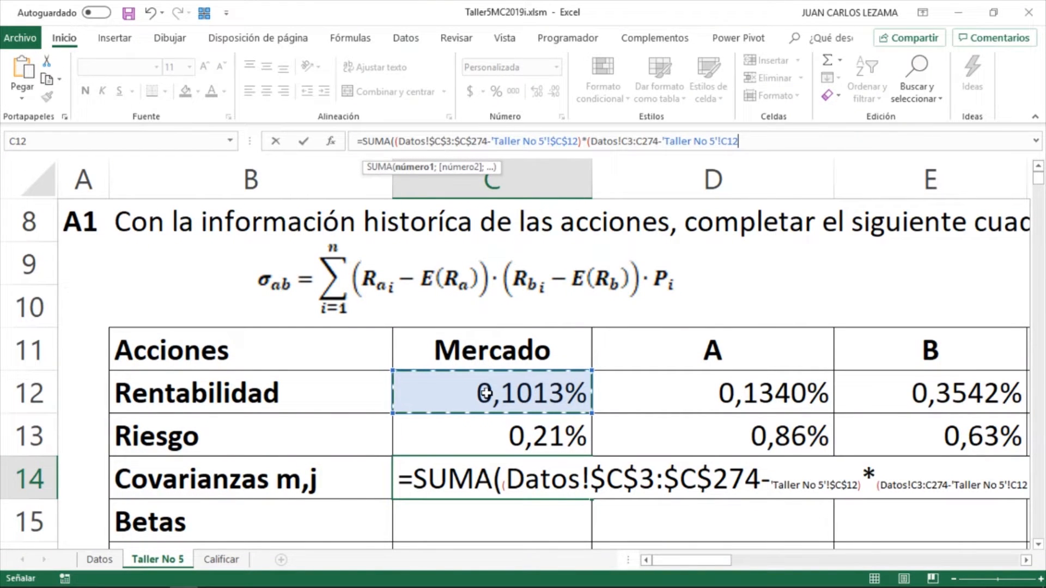
# Step: Close the second deviation factor, multiply by the probabilities Datos!$B$3:$B$274 as absolute references, and enter the completed covariance formula
pyautogui.write(')*')
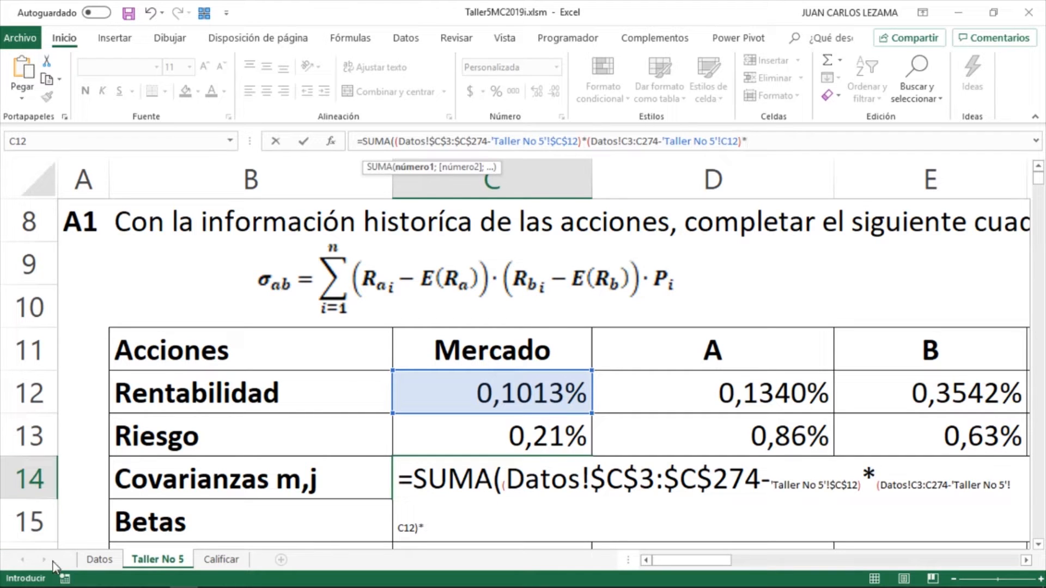
pyautogui.click(99, 559)
pyautogui.click(147, 271)
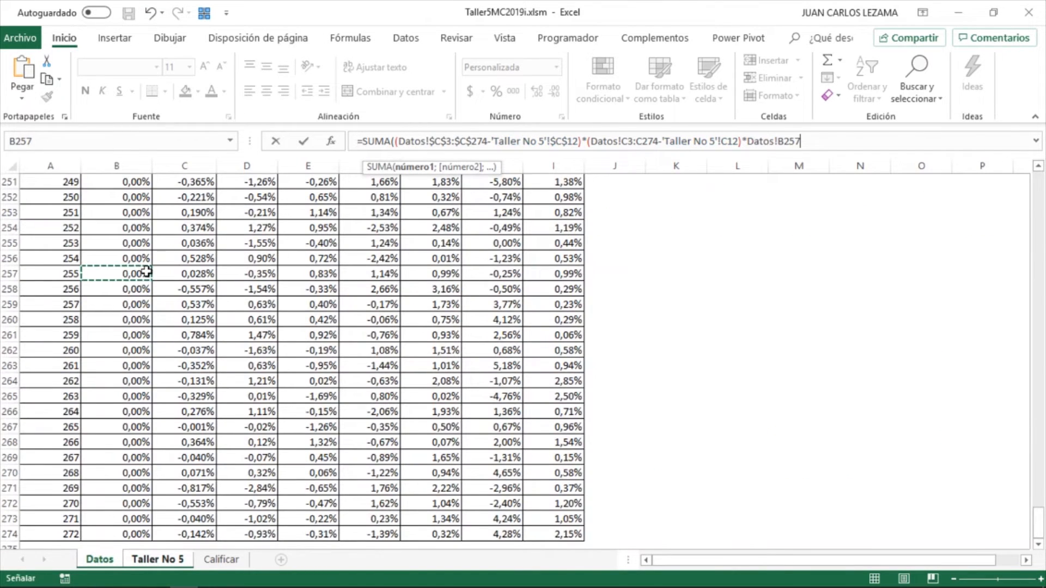
pyautogui.hotkey('ctrl', 'Up')
pyautogui.press('Down')
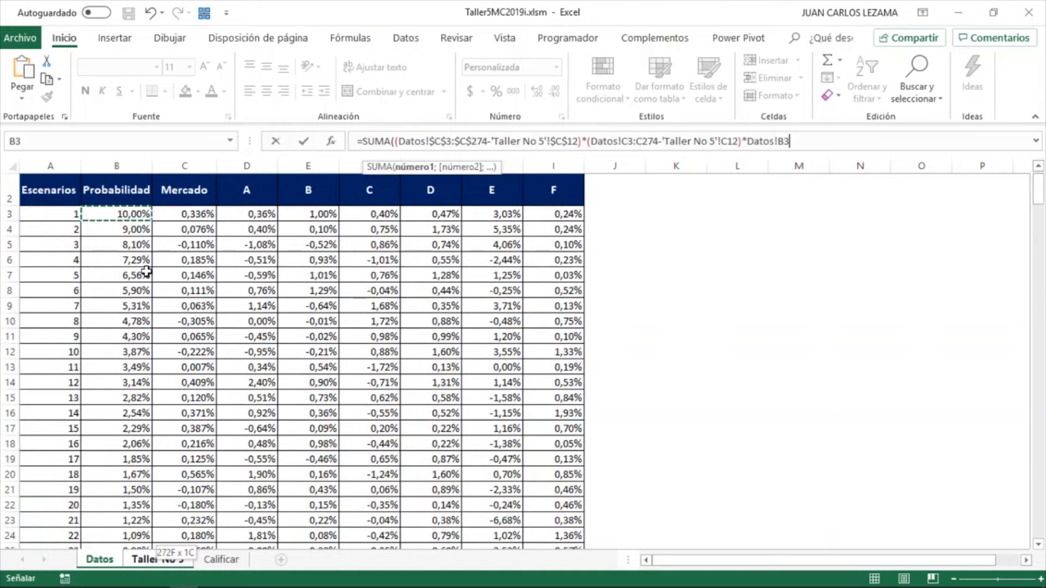
pyautogui.hotkey('ctrl', 'shift', 'Down')
pyautogui.press('F4')
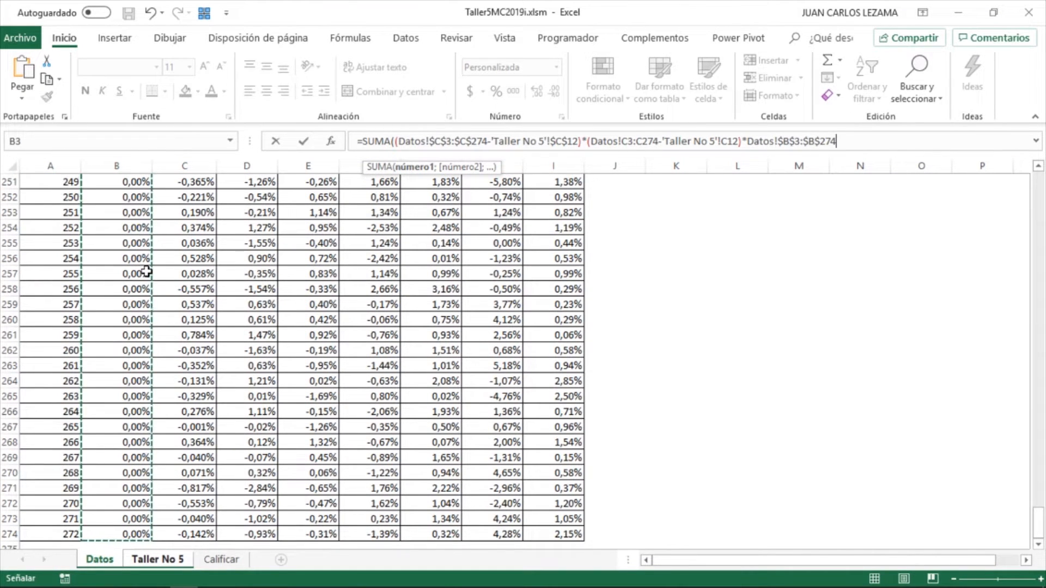
pyautogui.write(')')
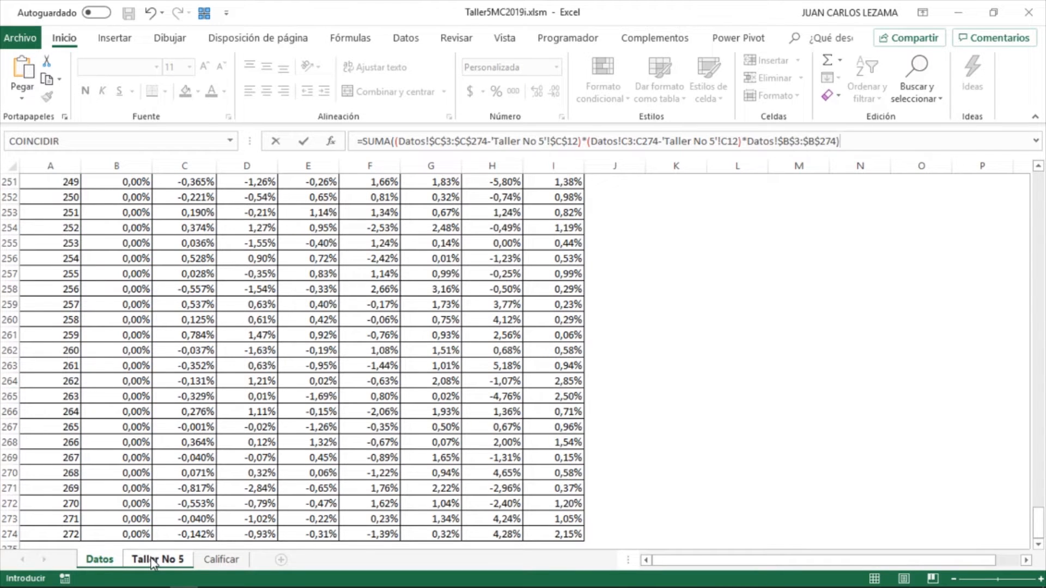
pyautogui.press('Return')
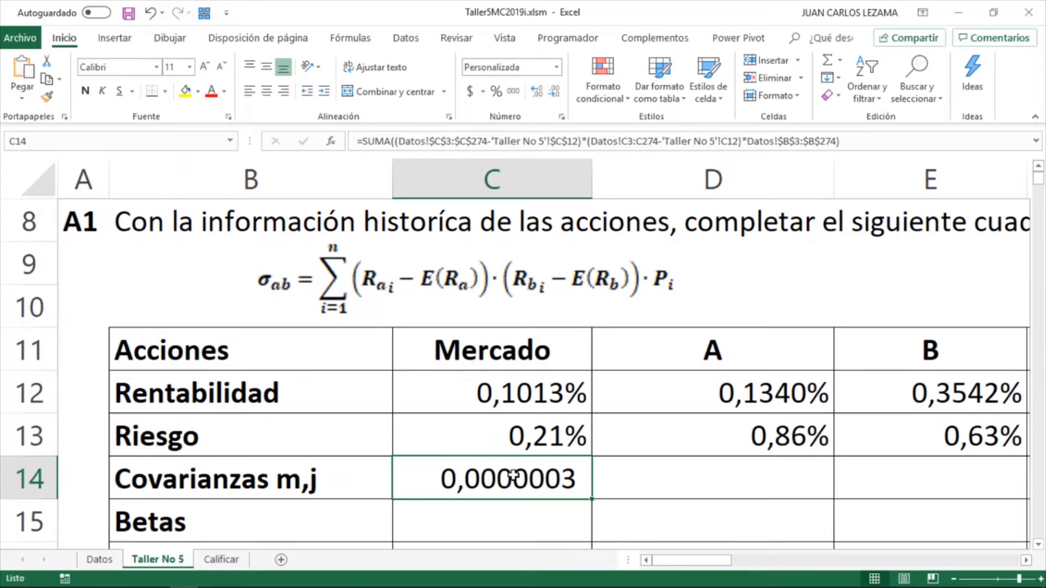
# Step: Review the references in the Mercado covariance formula in C14 and re-enter it as an array formula
pyautogui.press('F2')
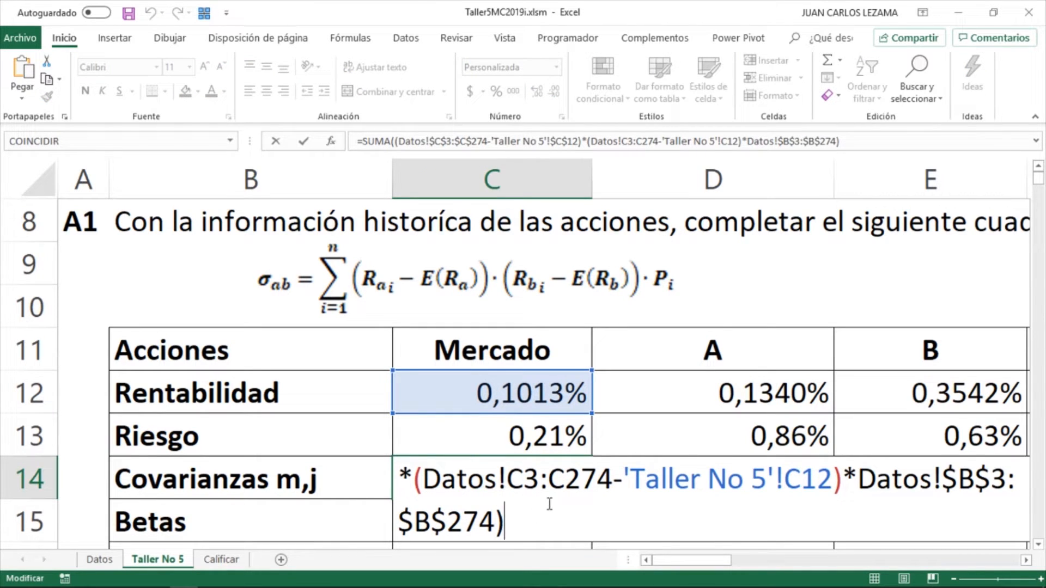
pyautogui.click(544, 486)
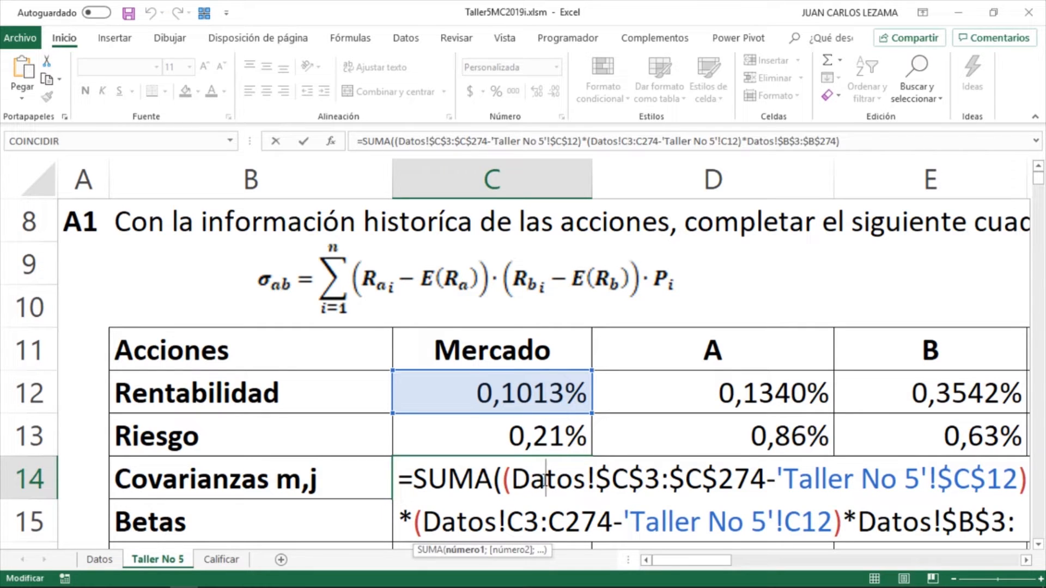
pyautogui.click(630, 479)
pyautogui.click(630, 478)
pyautogui.click(927, 479)
pyautogui.click(921, 520)
pyautogui.press('End')
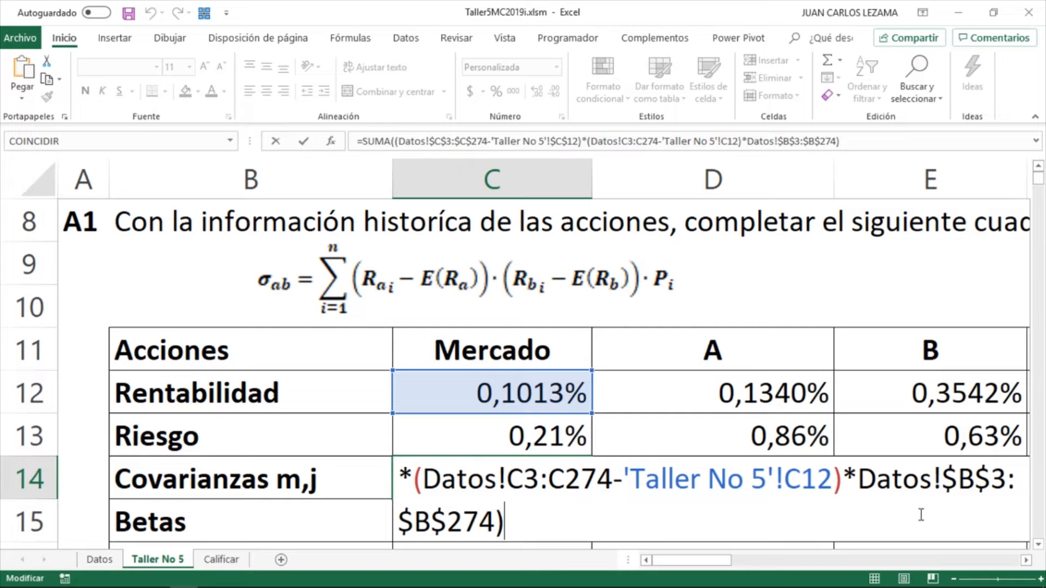
pyautogui.hotkey('ctrl', 'shift', 'Return')
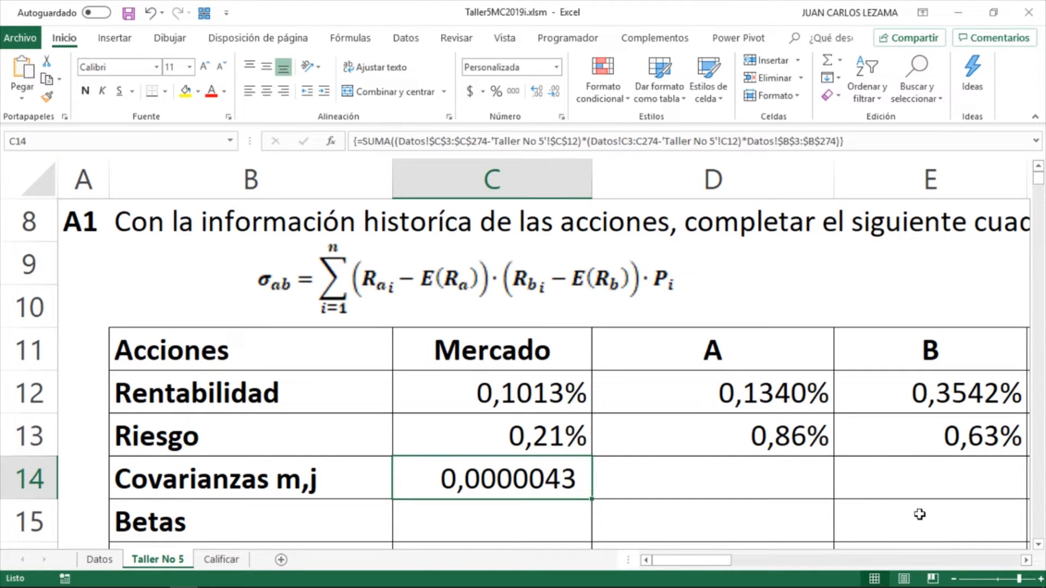
# Step: Fill the covariance array formula from C14 across to I14 for stocks A to F
pyautogui.hotkey('shift', 'Right')
pyautogui.hotkey('shift', 'Right')
pyautogui.hotkey('shift', 'Right')
pyautogui.hotkey('shift', 'Right')
pyautogui.hotkey('shift', 'Right')
pyautogui.hotkey('shift', 'Right')
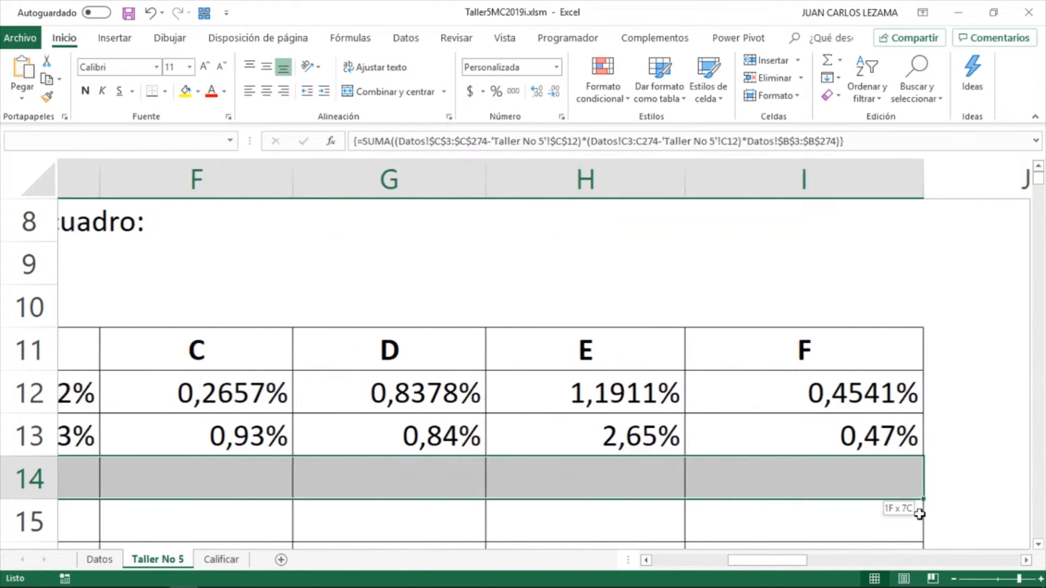
pyautogui.hotkey('ctrl', 'd')
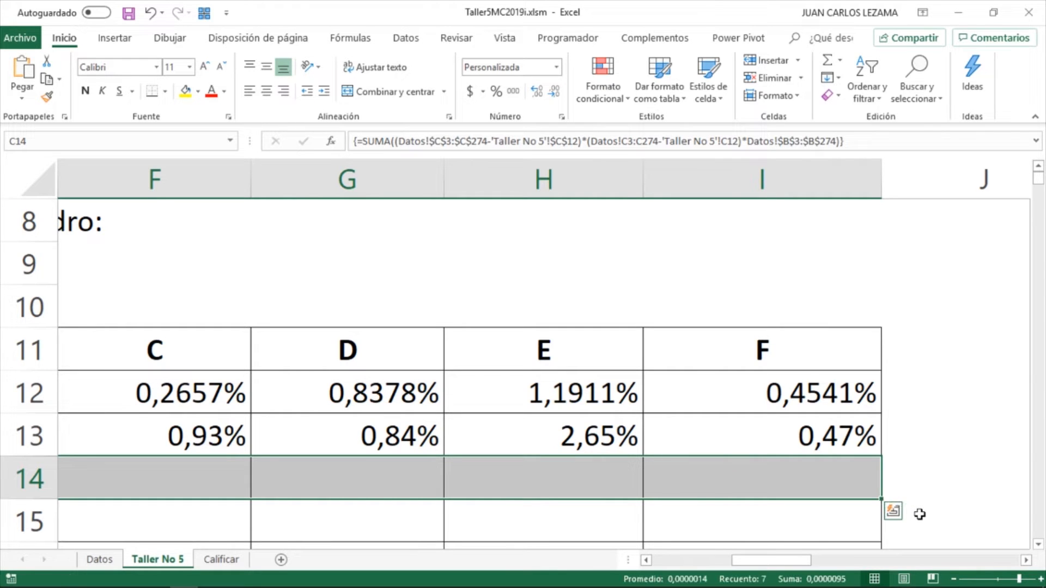
pyautogui.hscroll(-5, 675, 489)
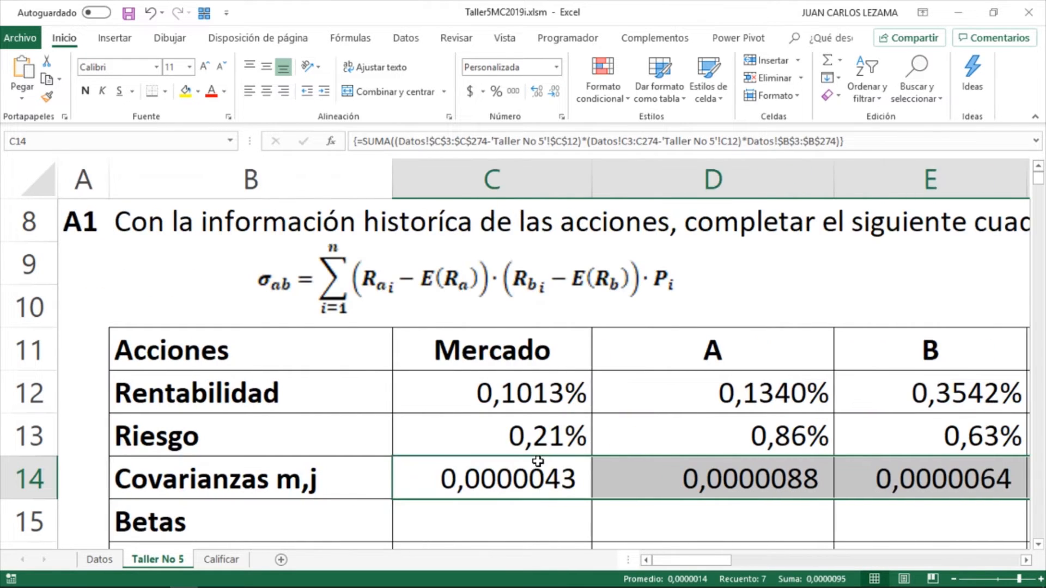
# Step: Compare the covariance formulas of Mercado in C14 and stock A in D14
pyautogui.click(517, 475)
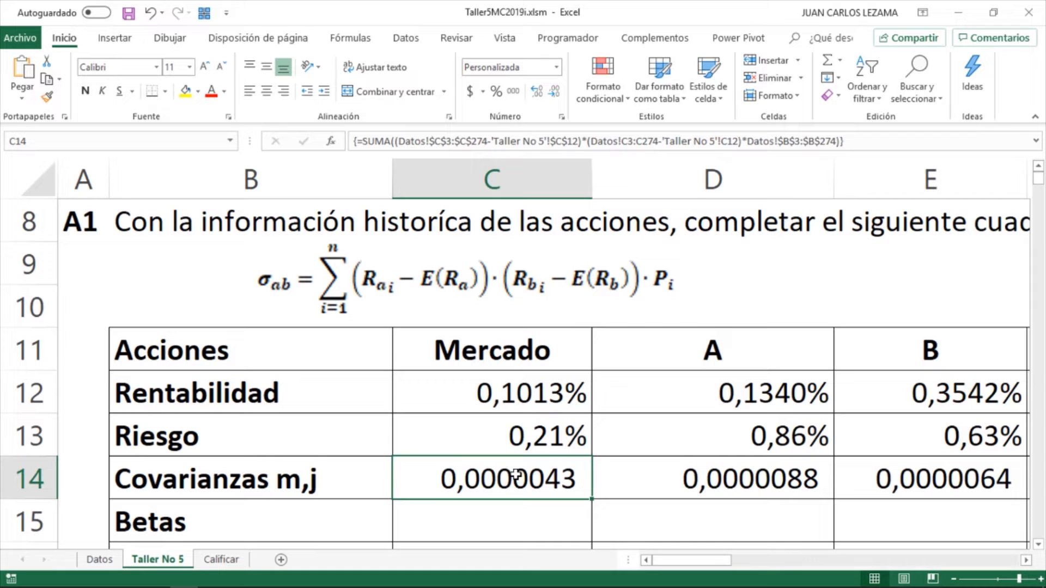
pyautogui.click(609, 481)
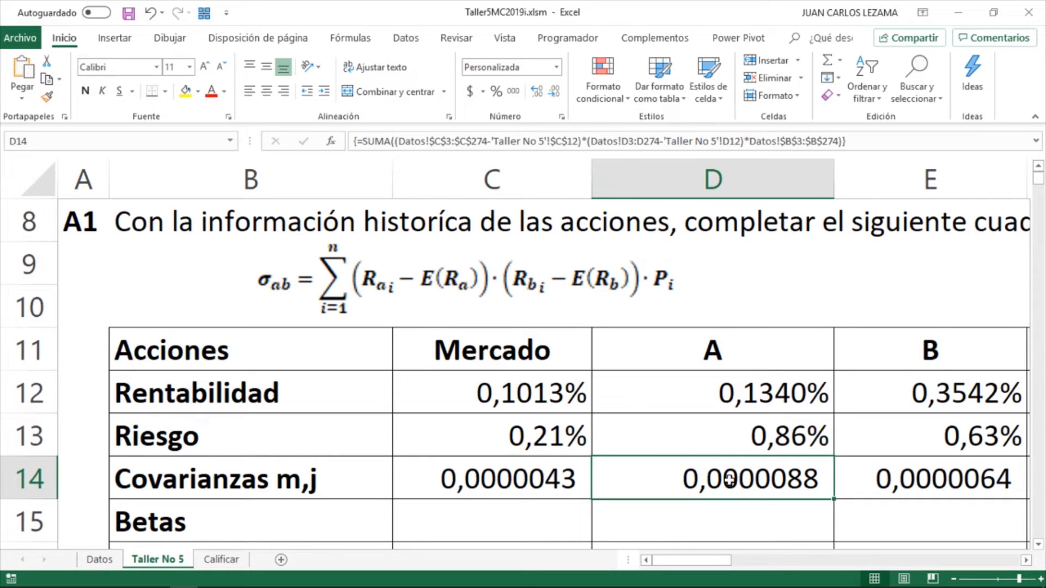
pyautogui.click(461, 495)
pyautogui.click(703, 494)
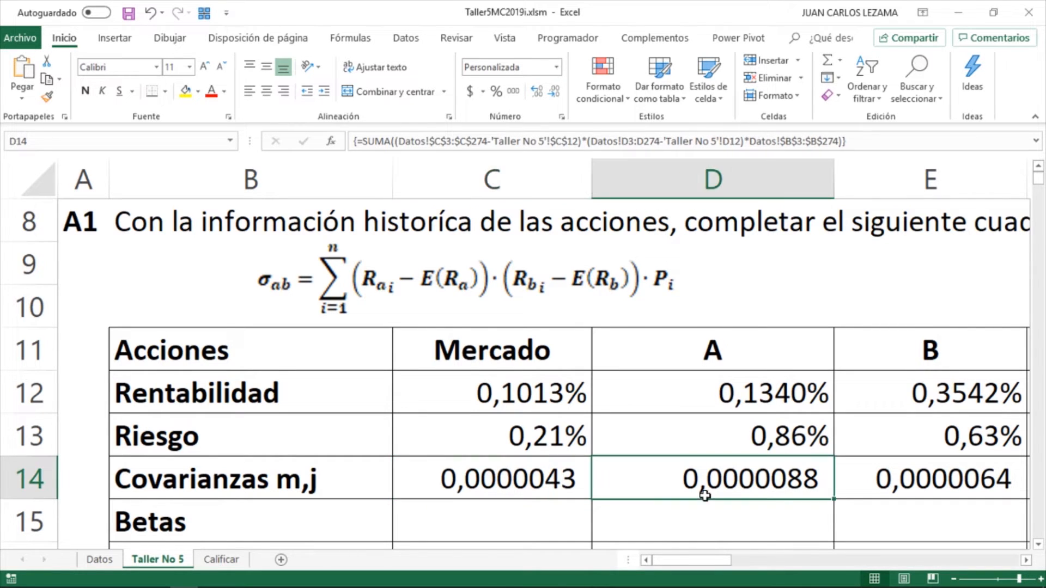
# Step: Examine the absolute and relative references inside stock A's covariance formula in D14, leaving the formula as it is
pyautogui.doubleClick(729, 481)
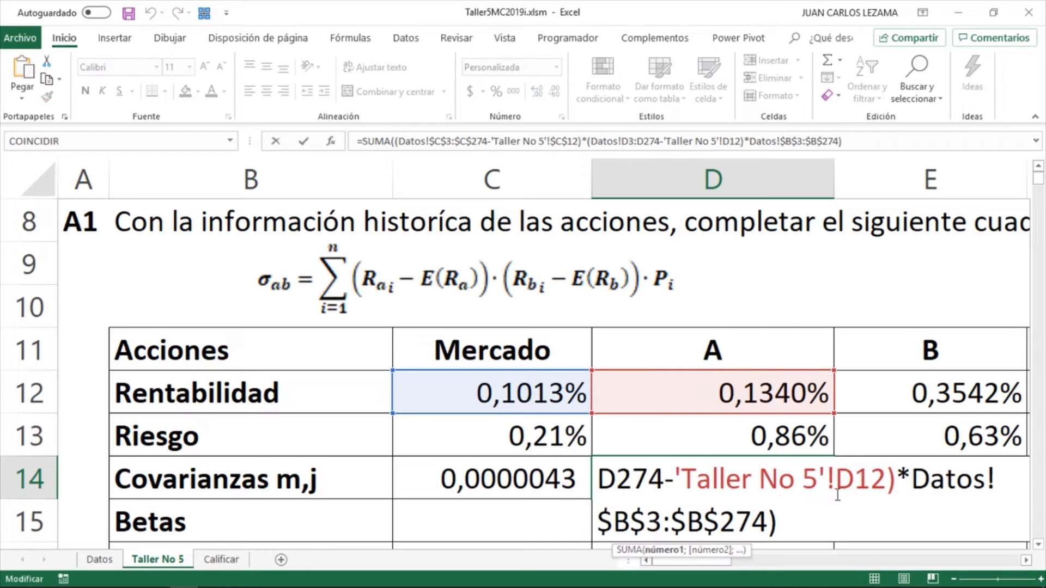
pyautogui.click(669, 494)
pyautogui.press('Up')
pyautogui.press('Up')
pyautogui.press('Right')
pyautogui.press('Right')
pyautogui.press('Right')
pyautogui.press('Right')
pyautogui.press('Right')
pyautogui.press('Right')
pyautogui.press('Right')
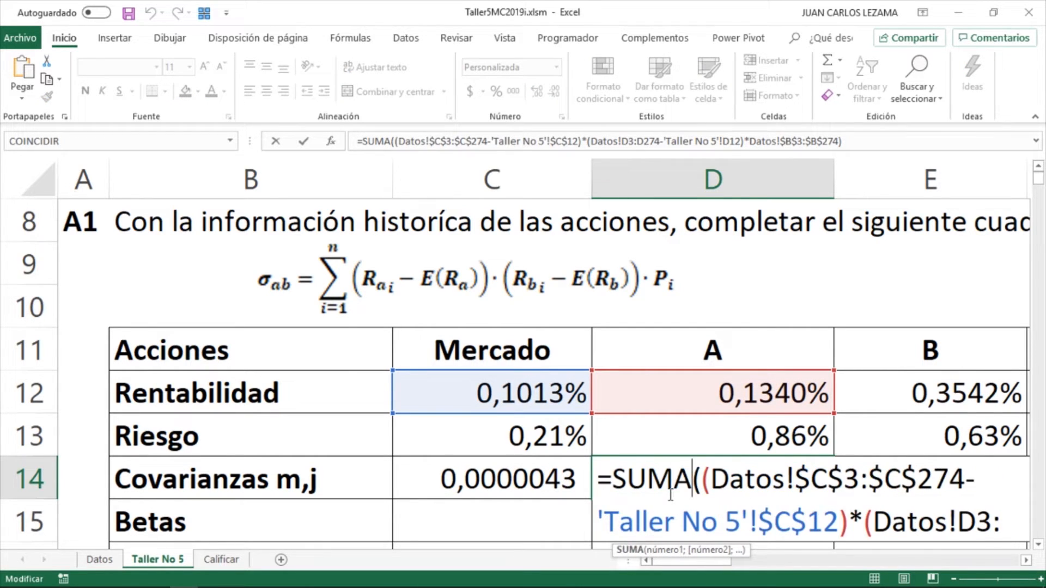
pyautogui.press('Down')
pyautogui.press('Down')
pyautogui.press('Right')
pyautogui.press('Right')
pyautogui.press('Right')
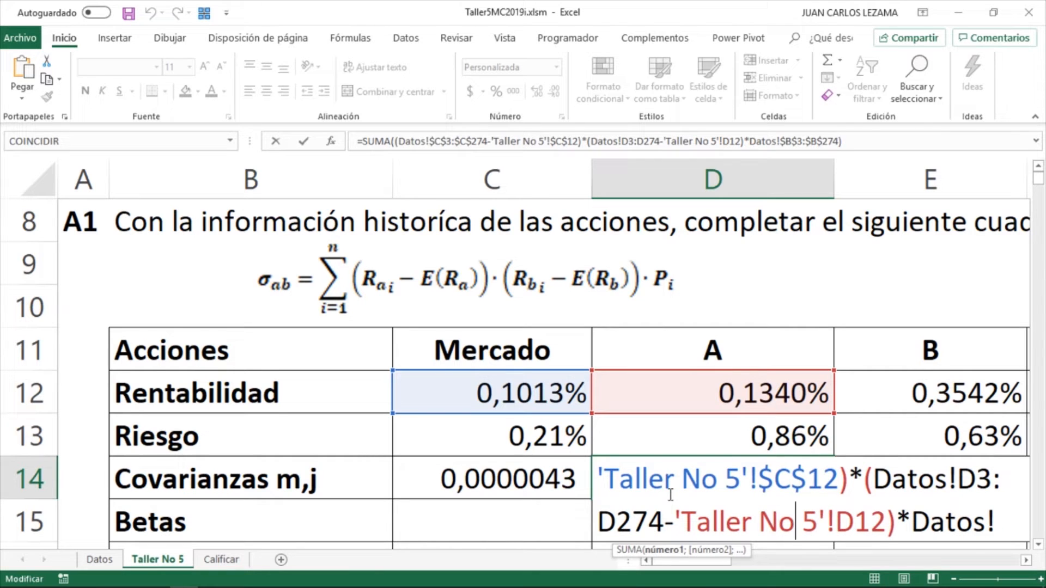
pyautogui.press('Right')
pyautogui.press('Up')
pyautogui.press('Down')
pyautogui.press('Down')
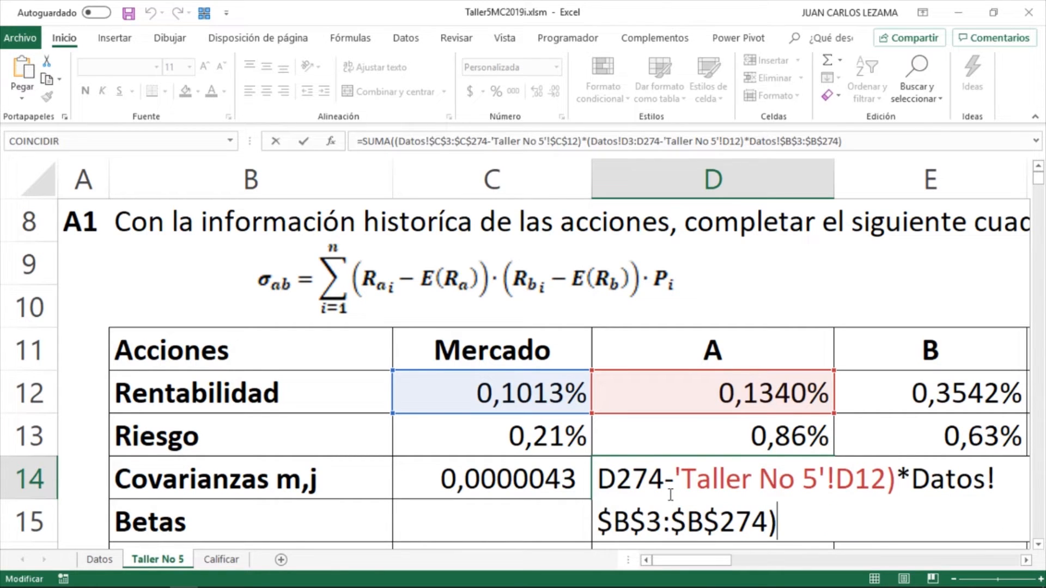
pyautogui.hotkey('ctrl', 'Return')
pyautogui.press('Left')
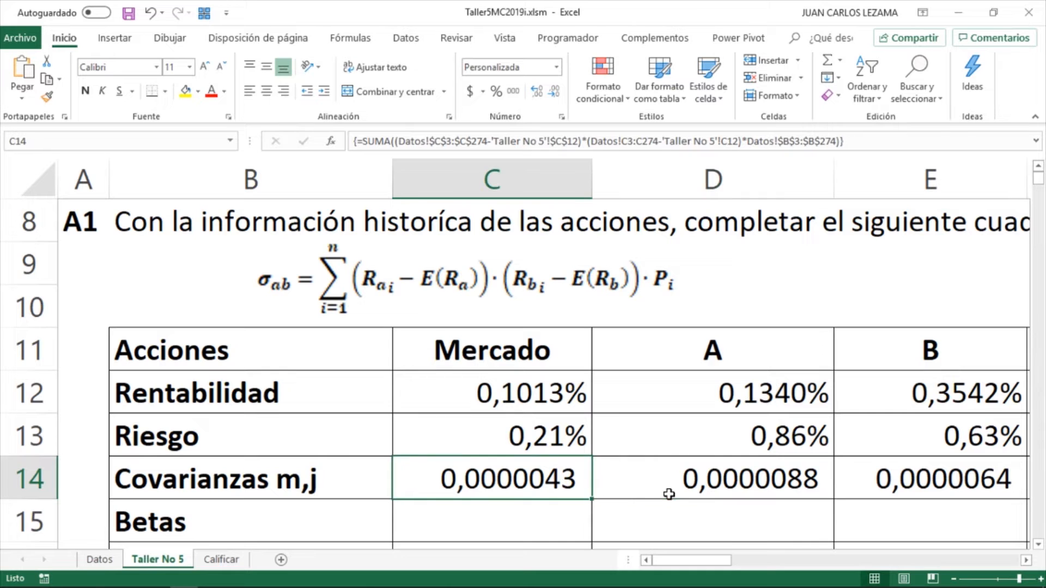
pyautogui.press('Down')
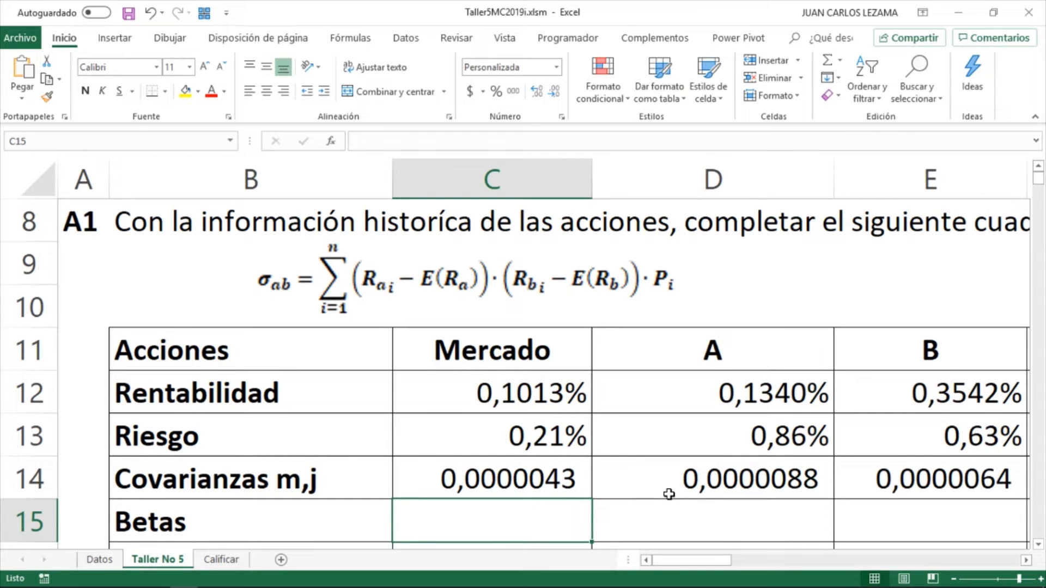
# Step: Switch to the Word document Fórmulas de Teoría Portafolio.docx and examine the financial asset beta formula and its covariance and variance definitions
pyautogui.hotkey('alt', 'Tab')
pyautogui.hotkey('alt', 'Tab')
pyautogui.hotkey('alt', 'Tab')
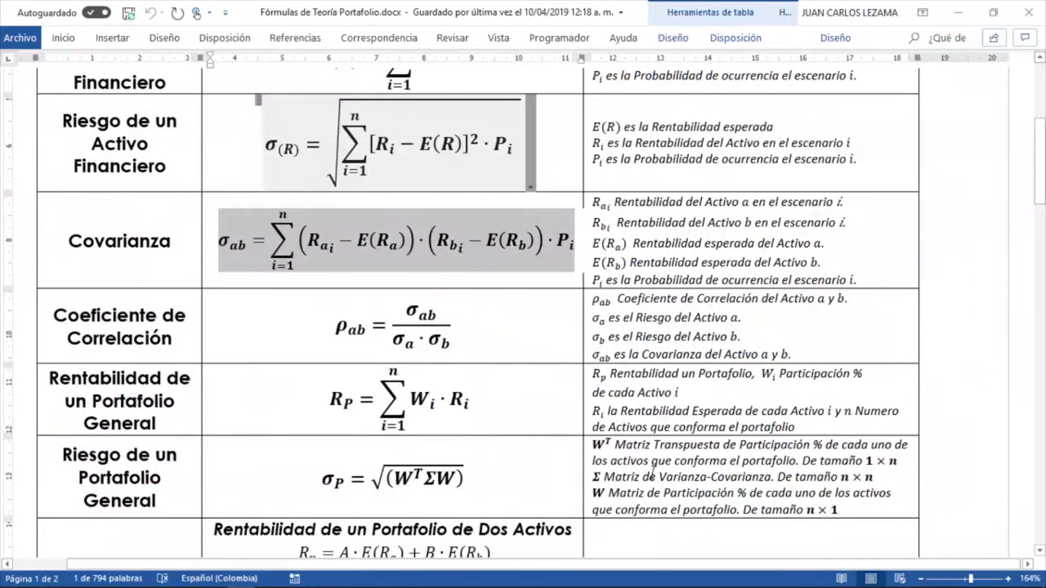
pyautogui.scroll(-10, 500, 423)
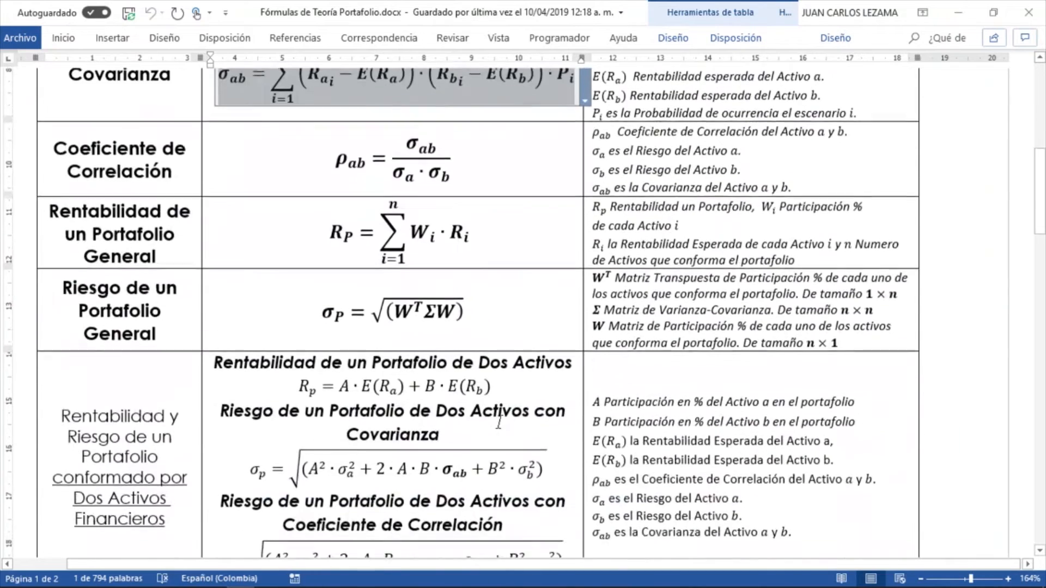
pyautogui.scroll(-4, 500, 423)
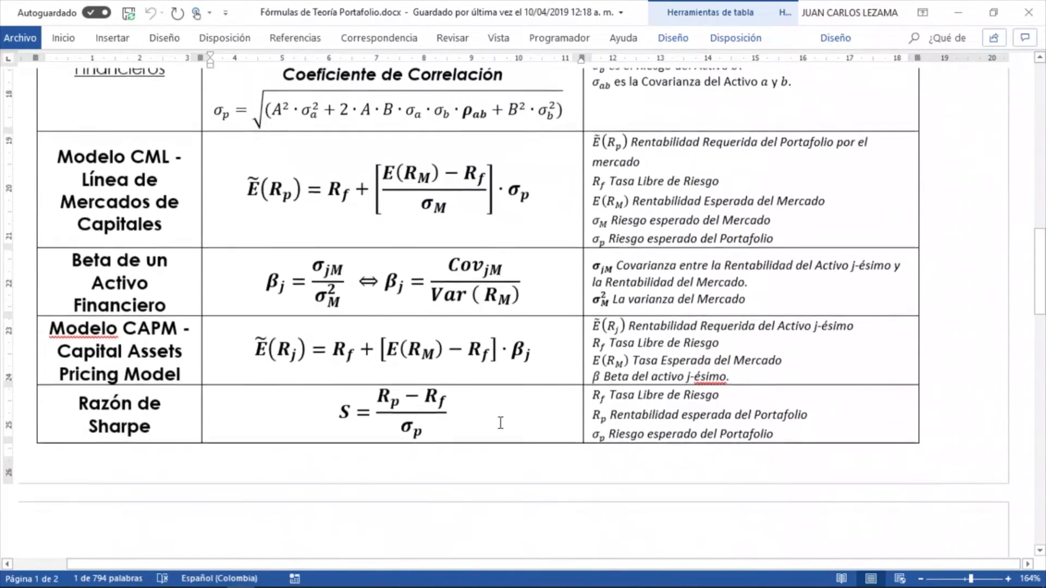
pyautogui.click(275, 288)
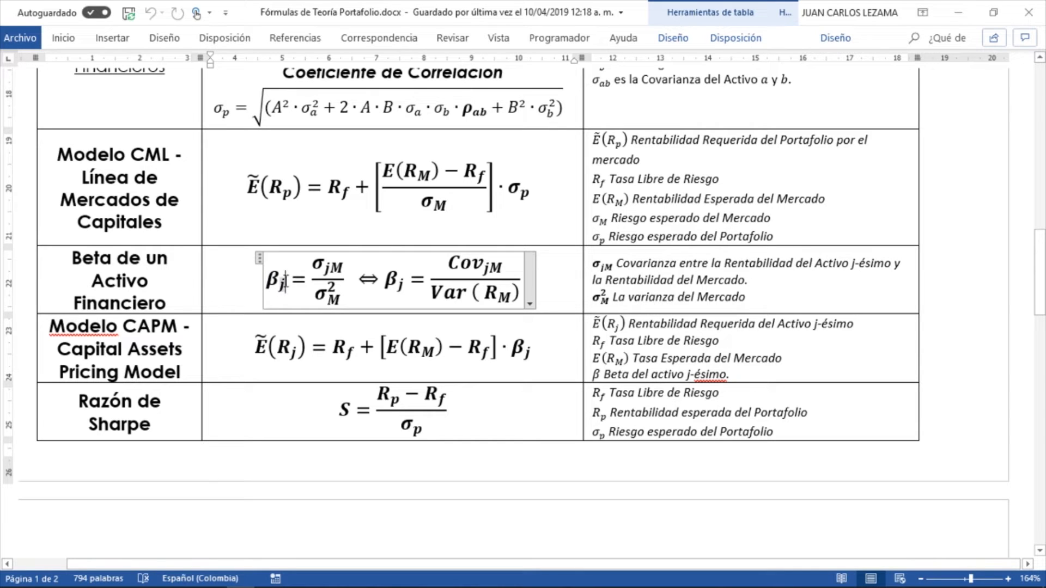
pyautogui.click(342, 353)
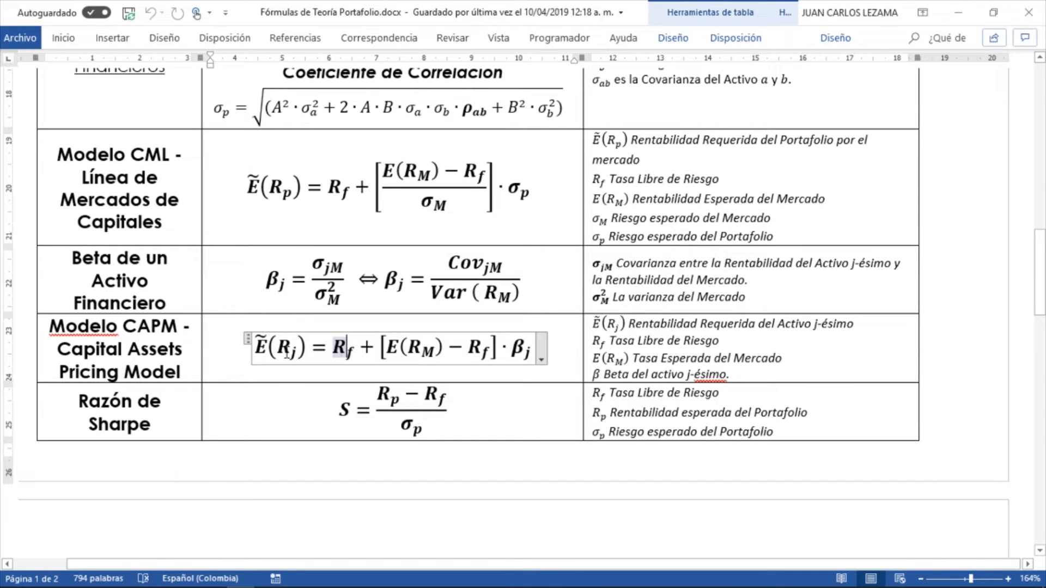
pyautogui.click(159, 332)
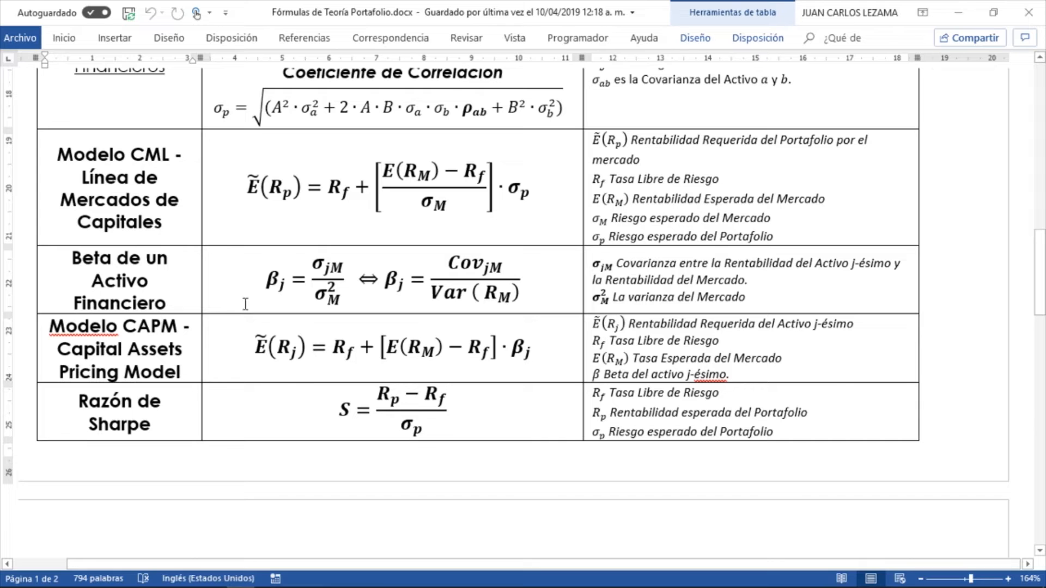
pyautogui.moveTo(269, 289); pyautogui.dragTo(332, 268)
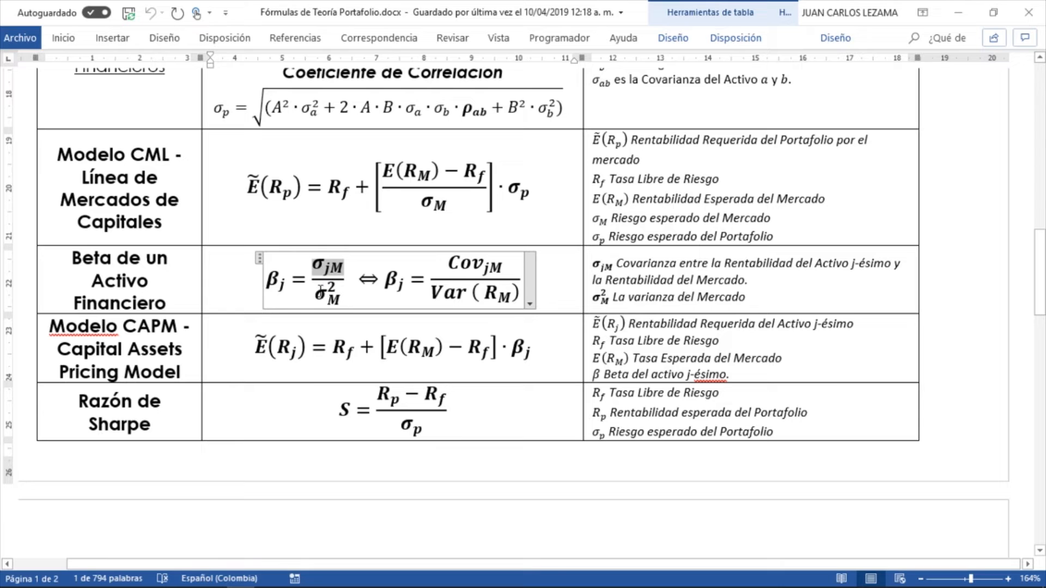
pyautogui.moveTo(316, 294); pyautogui.dragTo(339, 300)
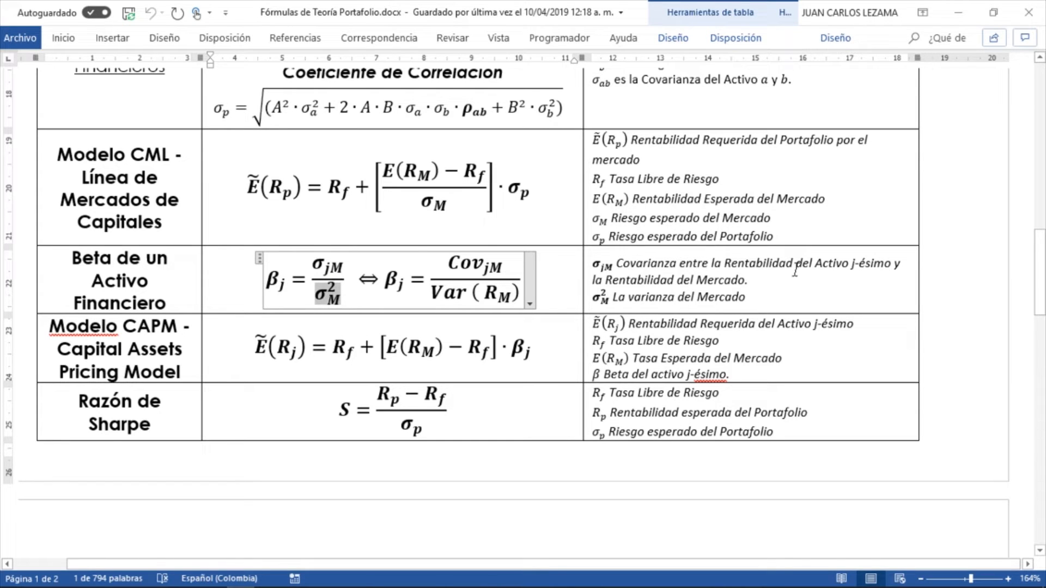
pyautogui.doubleClick(651, 297)
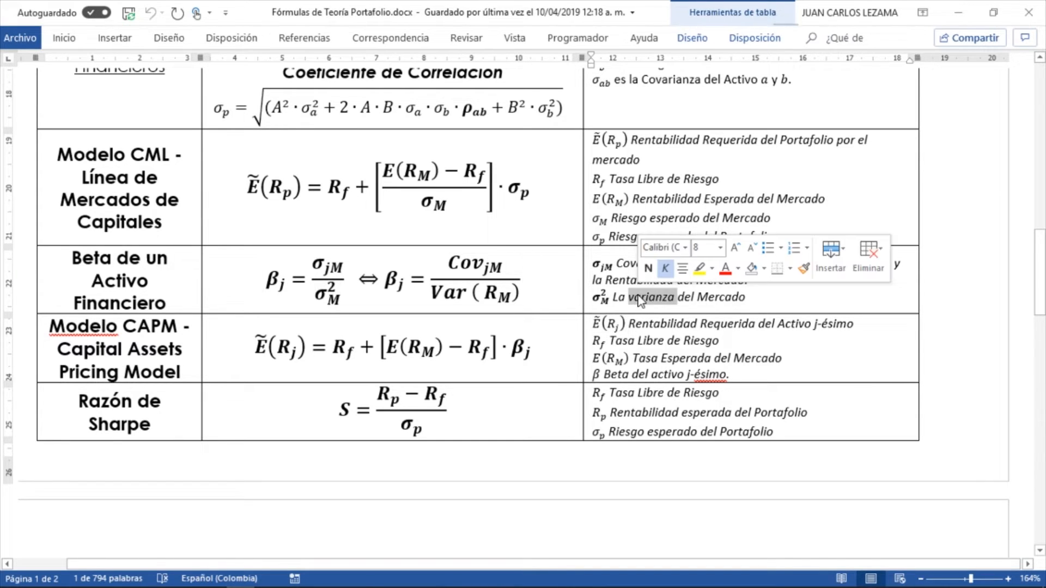
pyautogui.click(344, 295)
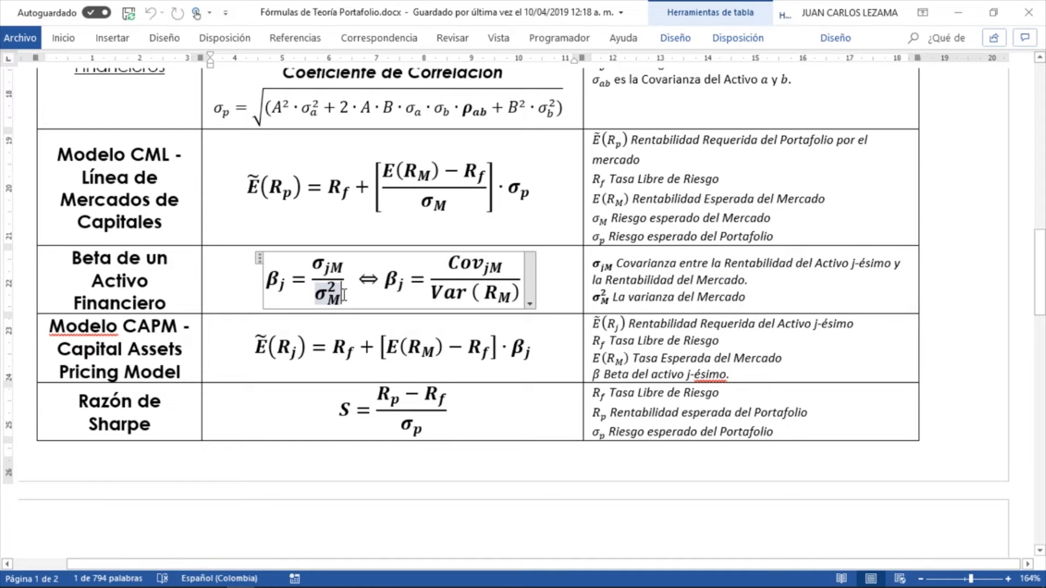
# Step: Switch back to the Taller5MC2019i.xlsm workbook and enter Mercado's beta formula +C14/$C$13^2 in C15
pyautogui.hotkey('alt', 'Tab')
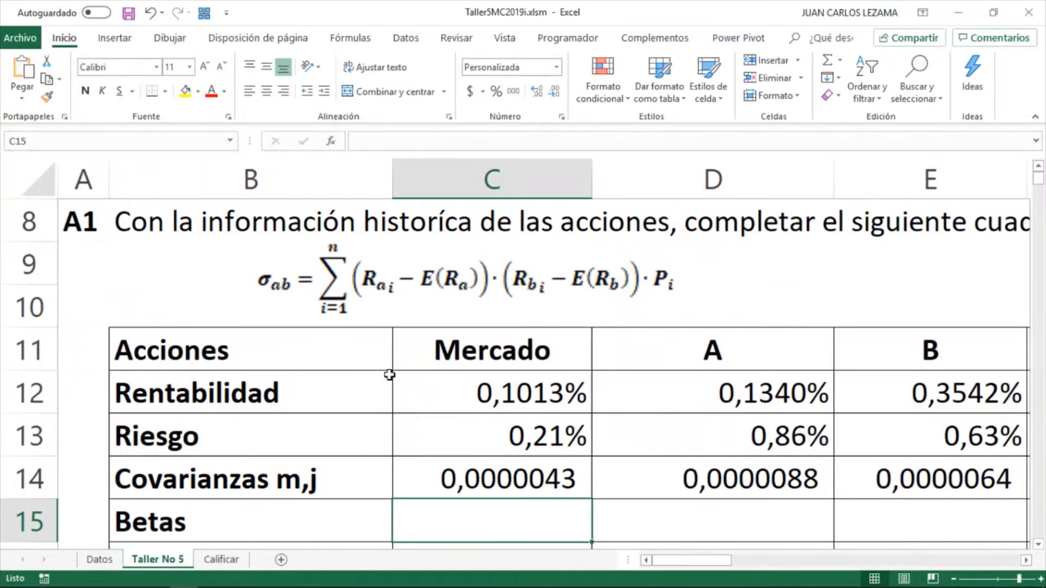
pyautogui.click(513, 436)
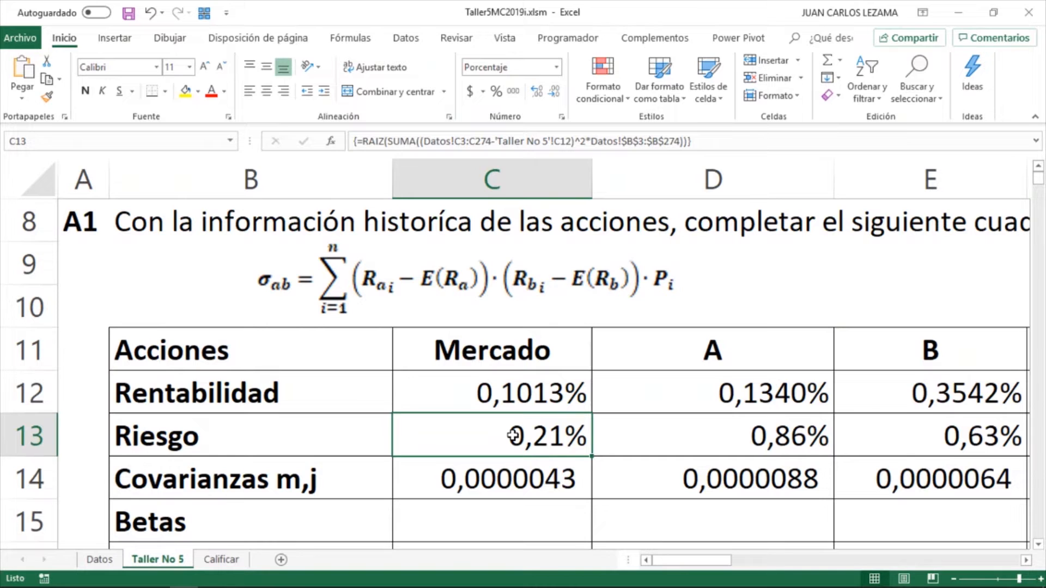
pyautogui.scroll(-1, 513, 436)
pyautogui.click(510, 447)
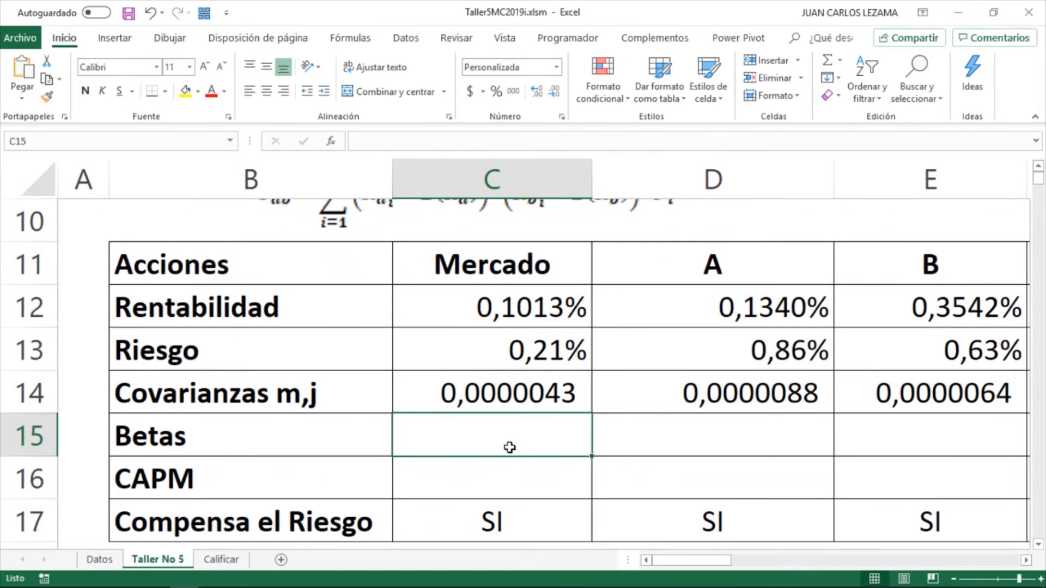
pyautogui.write('+')
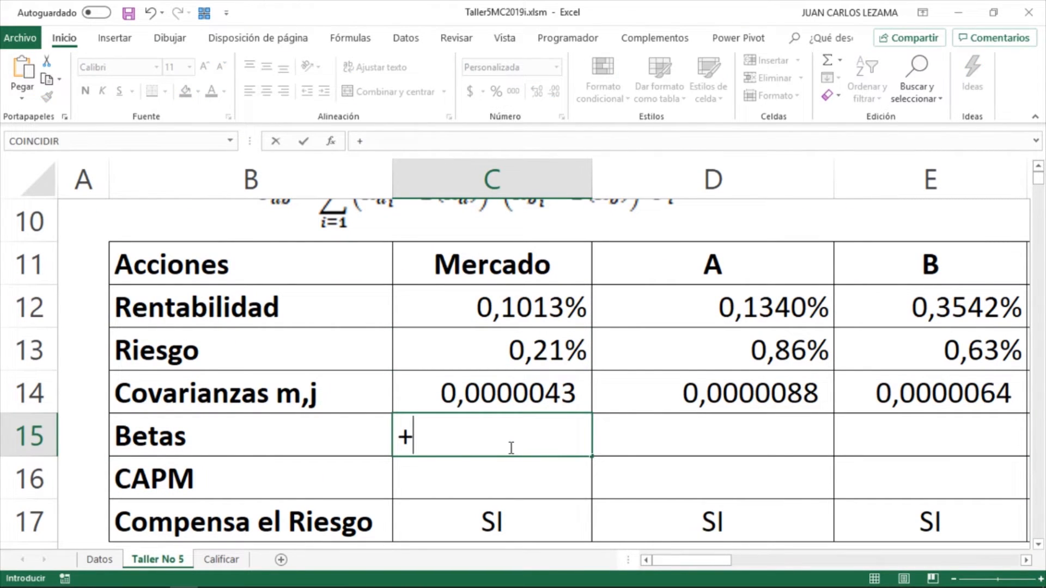
pyautogui.press('Up')
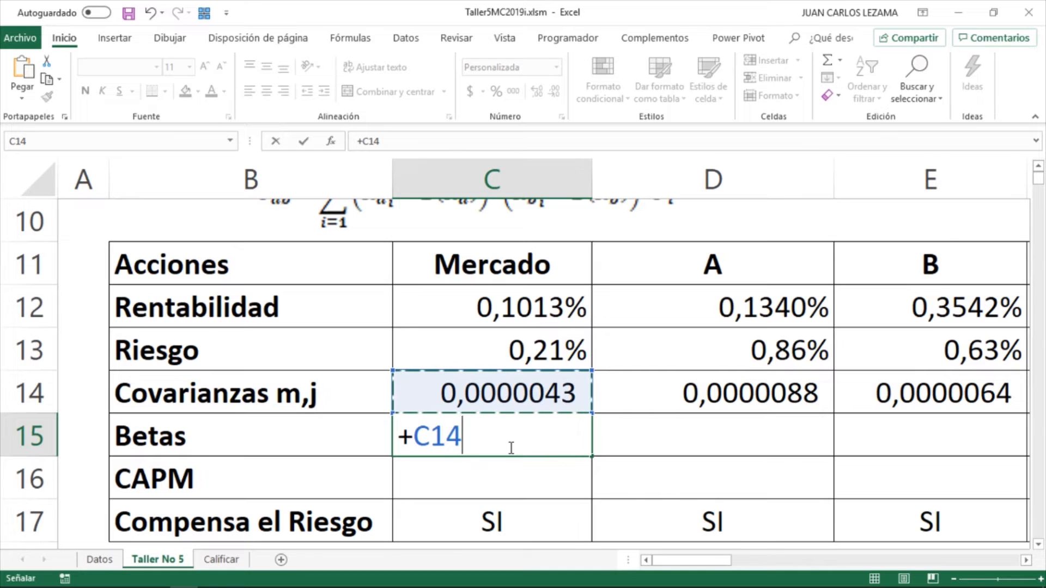
pyautogui.write('/')
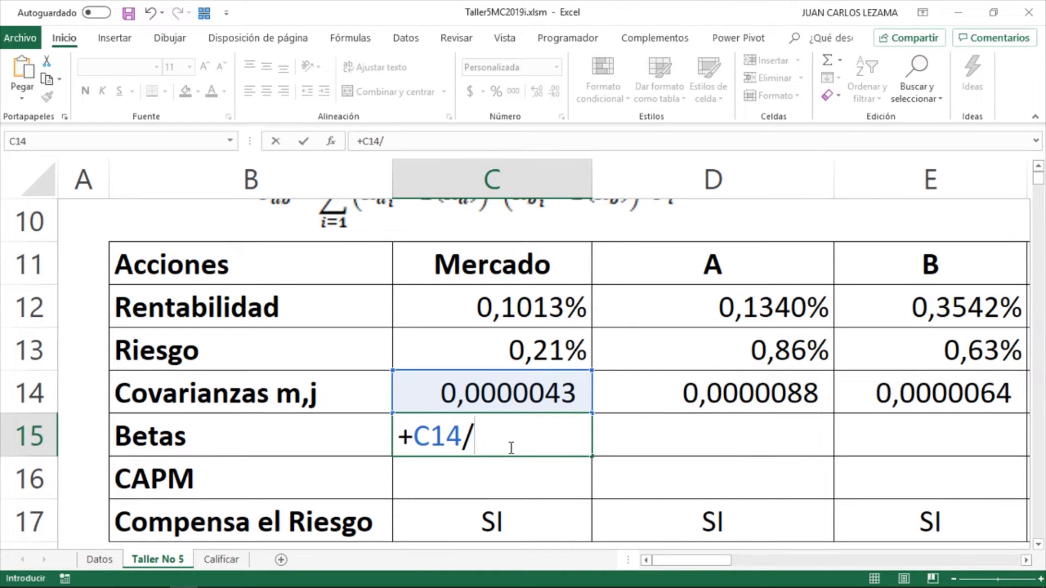
pyautogui.press('Up')
pyautogui.press('Up')
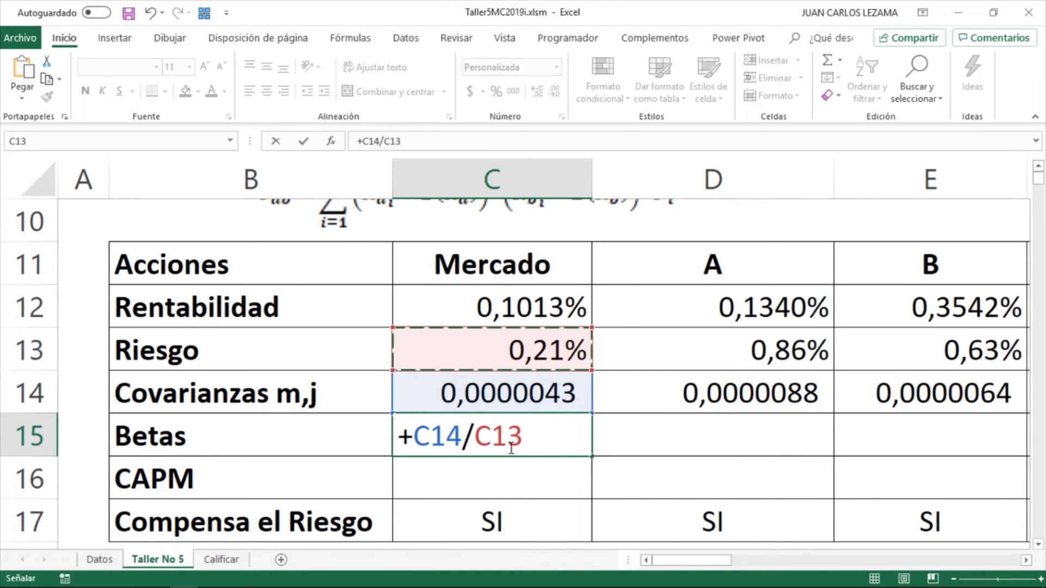
pyautogui.press('F4')
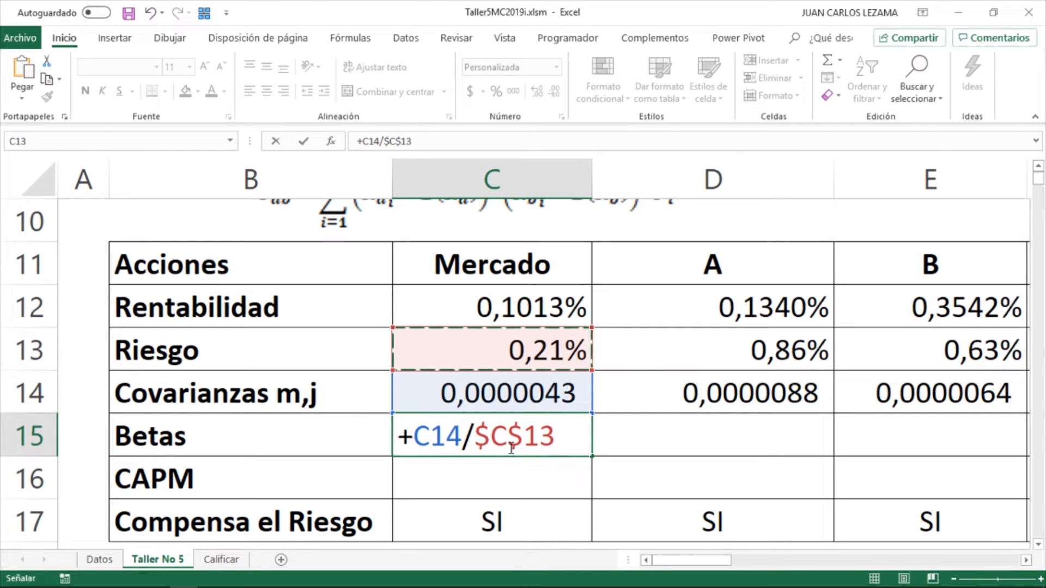
pyautogui.write('^')
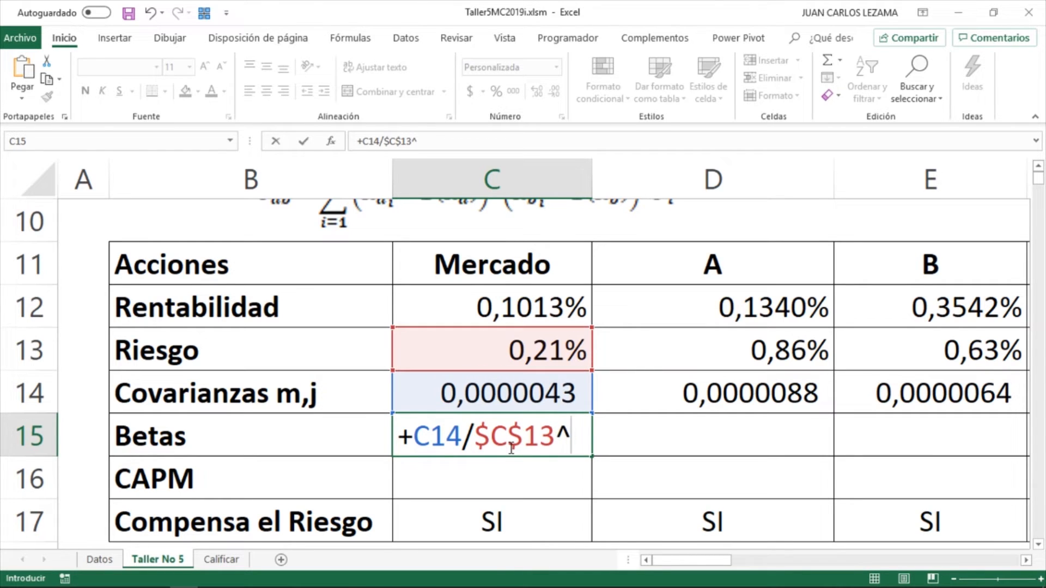
pyautogui.write('2')
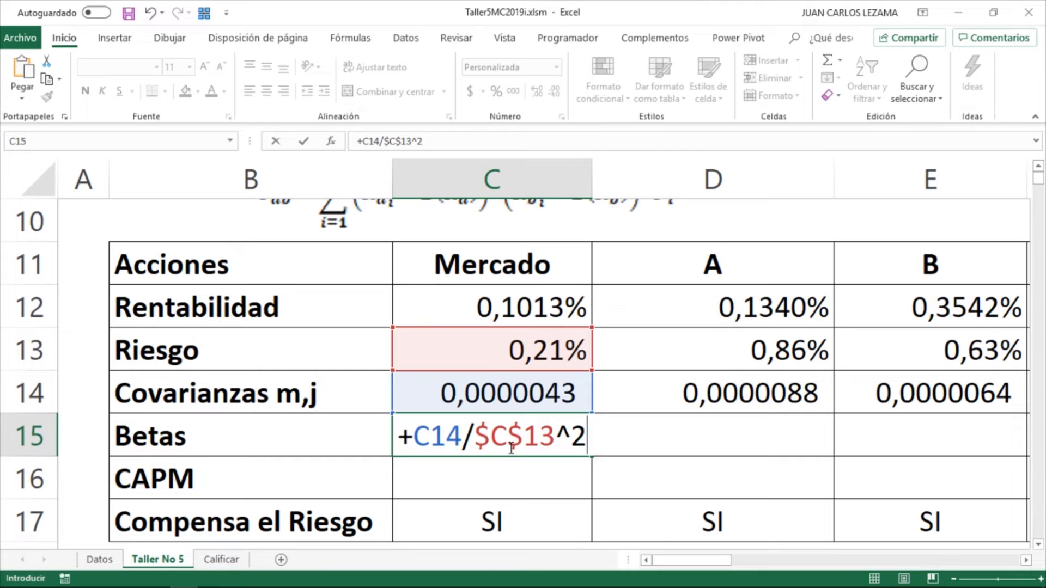
pyautogui.press('Return')
# Step: Fill the beta formula from C15 across to I15 for stocks A to F
pyautogui.moveTo(511, 439); pyautogui.dragTo(509, 447)
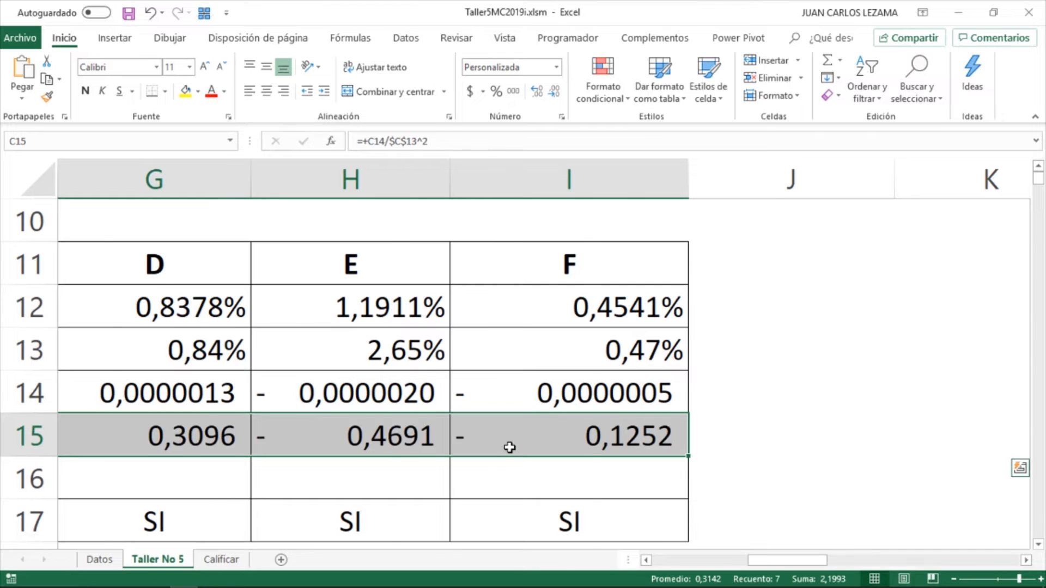
pyautogui.hotkey('ctrl', 'BackSpace')
pyautogui.click(501, 439)
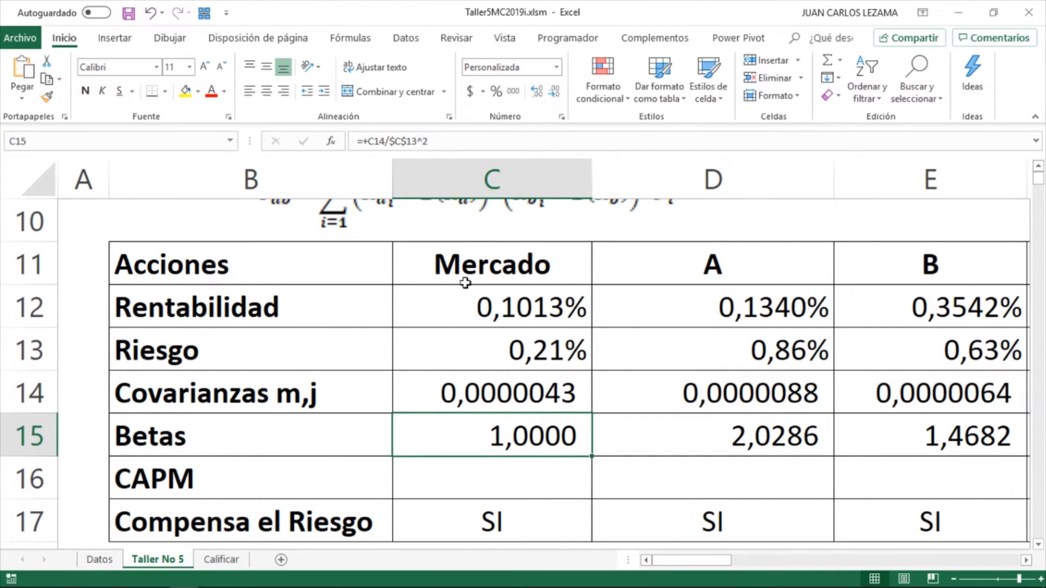
# Step: Examine the beta formulas from C15 through I15 without changing them, and return to Mercado's CAPM cell, C16
pyautogui.doubleClick(488, 436)
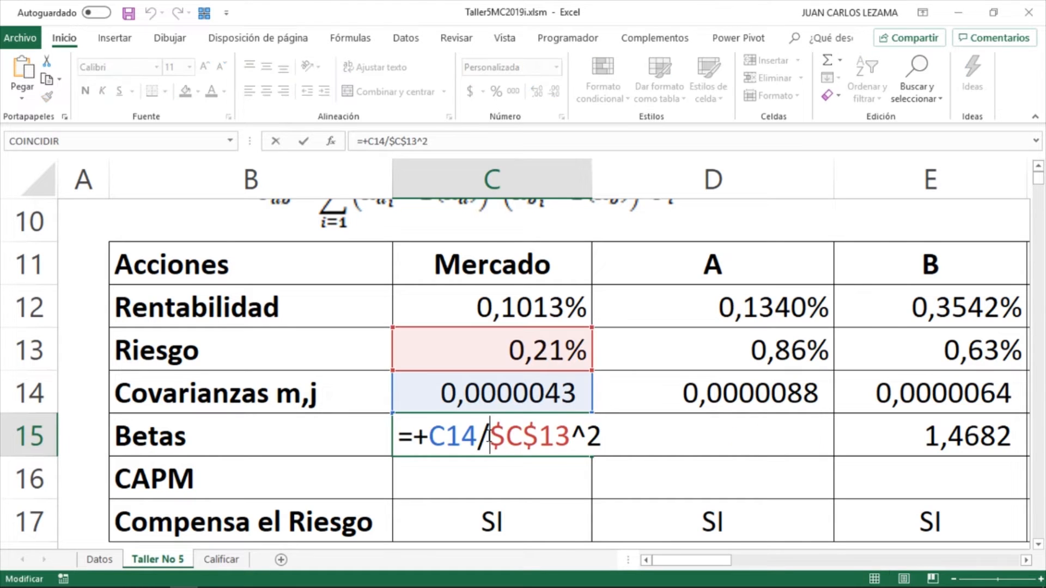
pyautogui.doubleClick(536, 436)
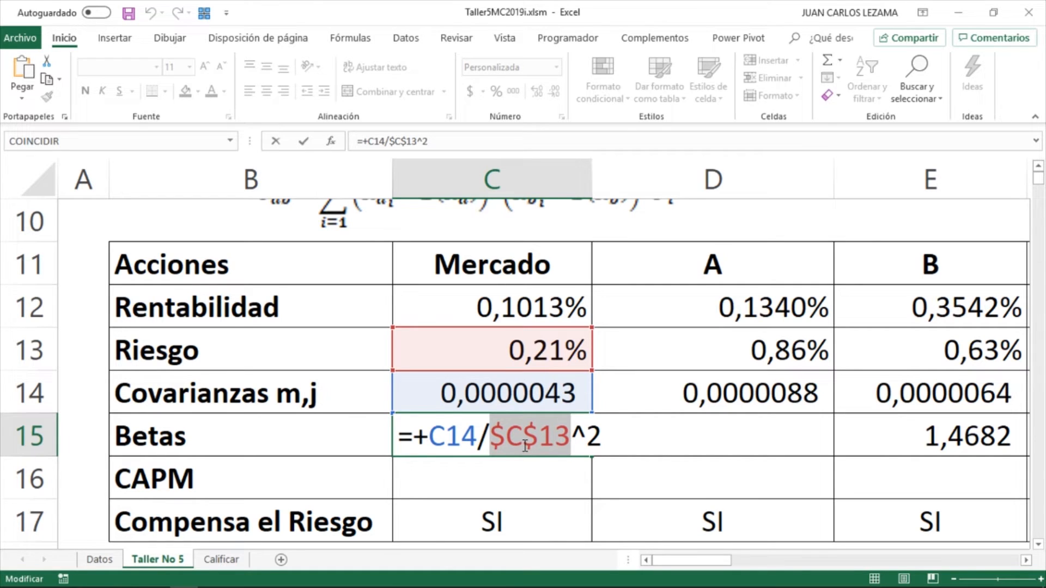
pyautogui.press('Tab')
pyautogui.press('F2')
pyautogui.press('Escape')
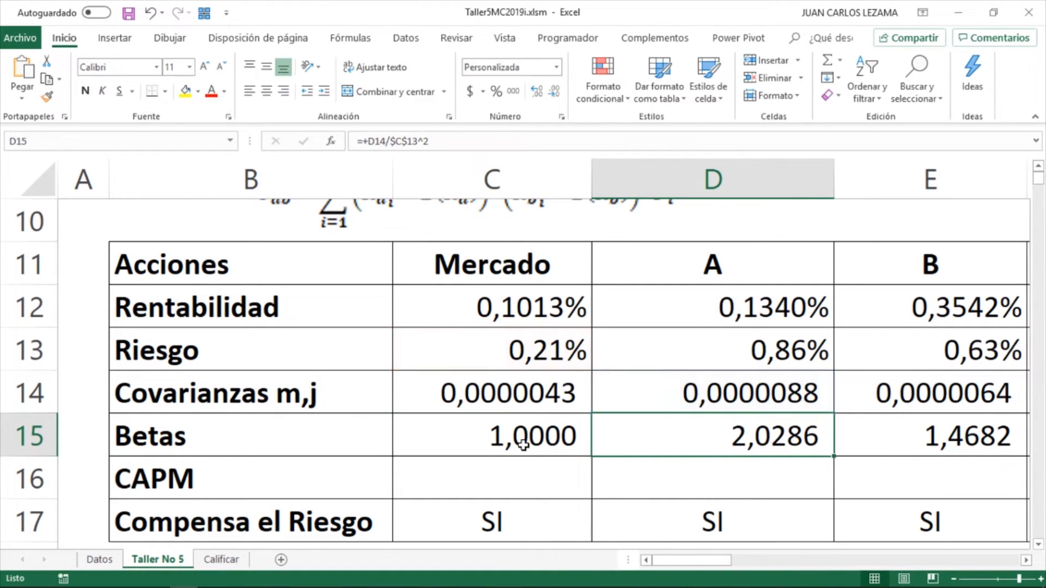
pyautogui.press('Tab')
pyautogui.press('F2')
pyautogui.press('Escape')
pyautogui.press('Tab')
pyautogui.press('F2')
pyautogui.press('Escape')
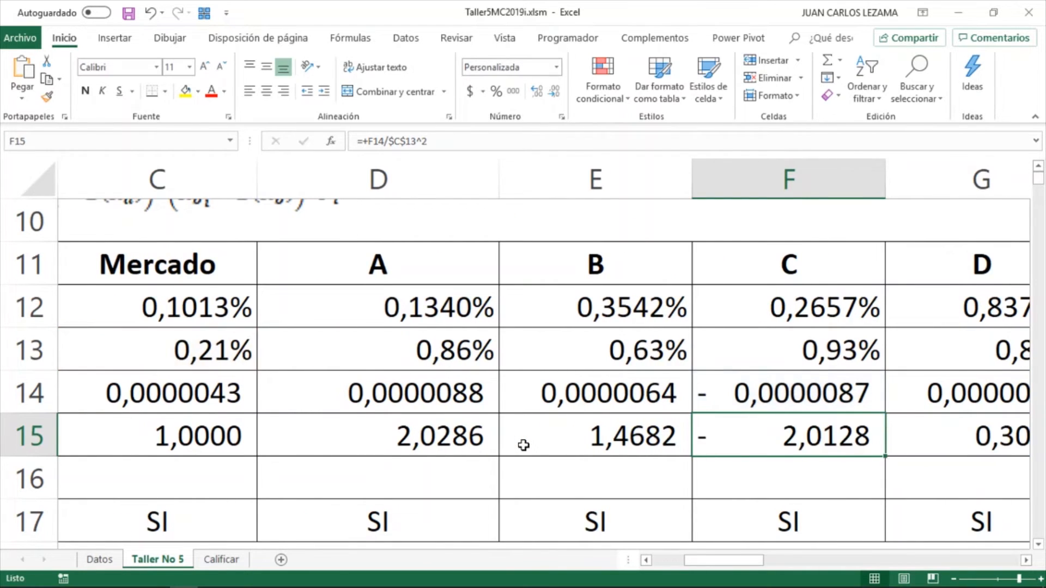
pyautogui.press('Tab')
pyautogui.press('F2')
pyautogui.press('Escape')
pyautogui.press('Tab')
pyautogui.press('F2')
pyautogui.press('Escape')
pyautogui.press('Tab')
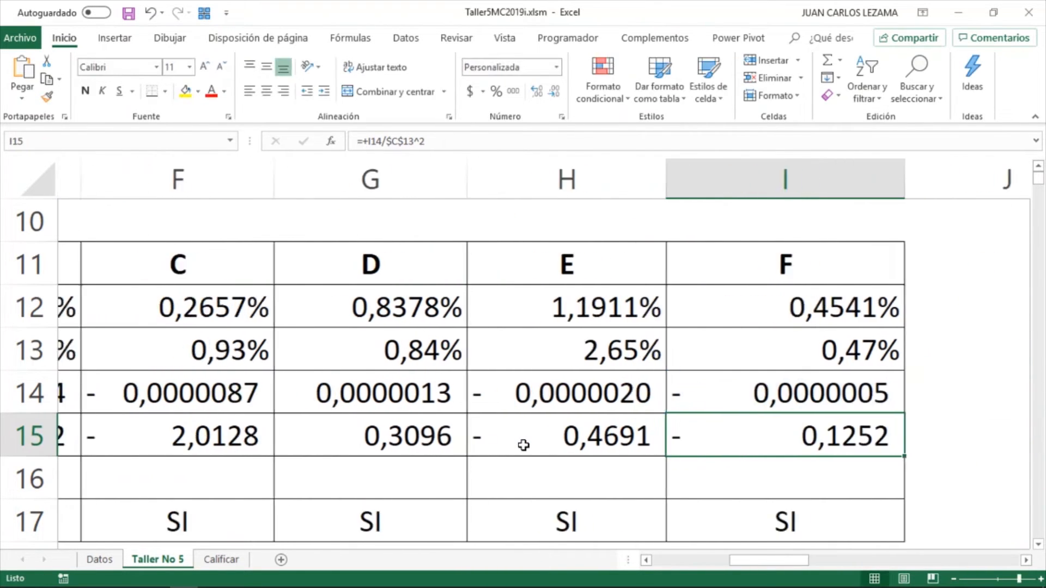
pyautogui.press('F2')
pyautogui.press('Escape')
pyautogui.press('Left')
pyautogui.press('Left')
pyautogui.press('Left')
pyautogui.press('Left')
pyautogui.press('Left')
pyautogui.press('Left')
pyautogui.press('Left')
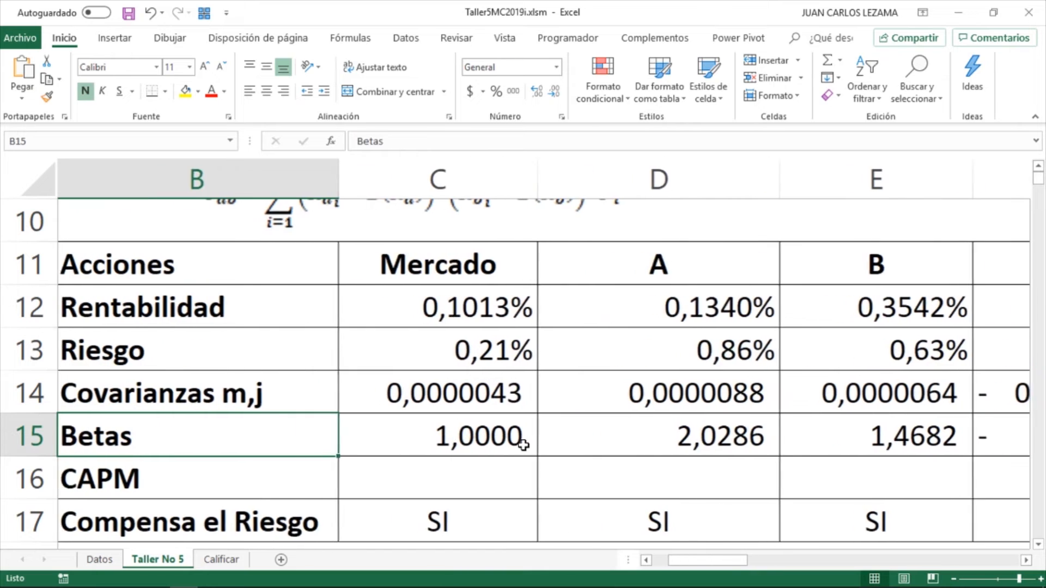
pyautogui.press('Left')
pyautogui.press('Down')
pyautogui.press('Right')
pyautogui.press('Right')
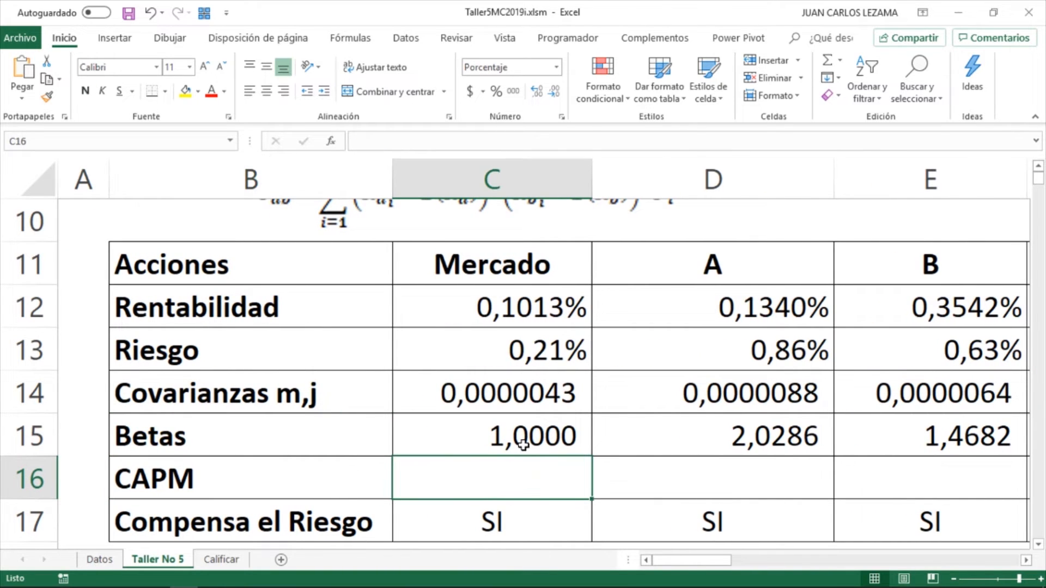
# Step: Copy the CAPM model formula from the Word document Fórmulas de Teoría Portafolio.docx and paste it as a picture below the table in Excel
pyautogui.hotkey('alt', 'Tab')
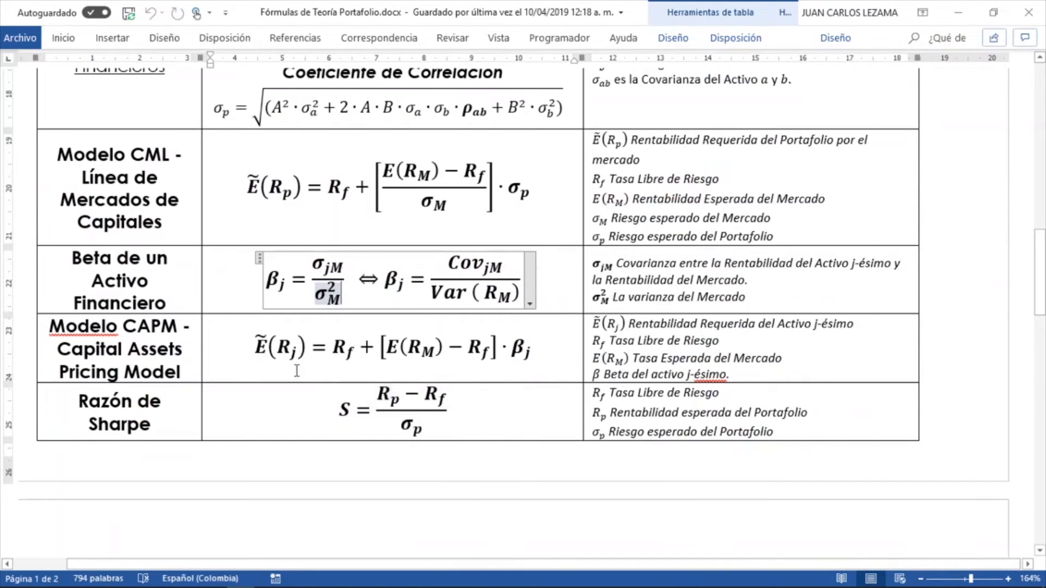
pyautogui.moveTo(260, 349); pyautogui.dragTo(519, 353)
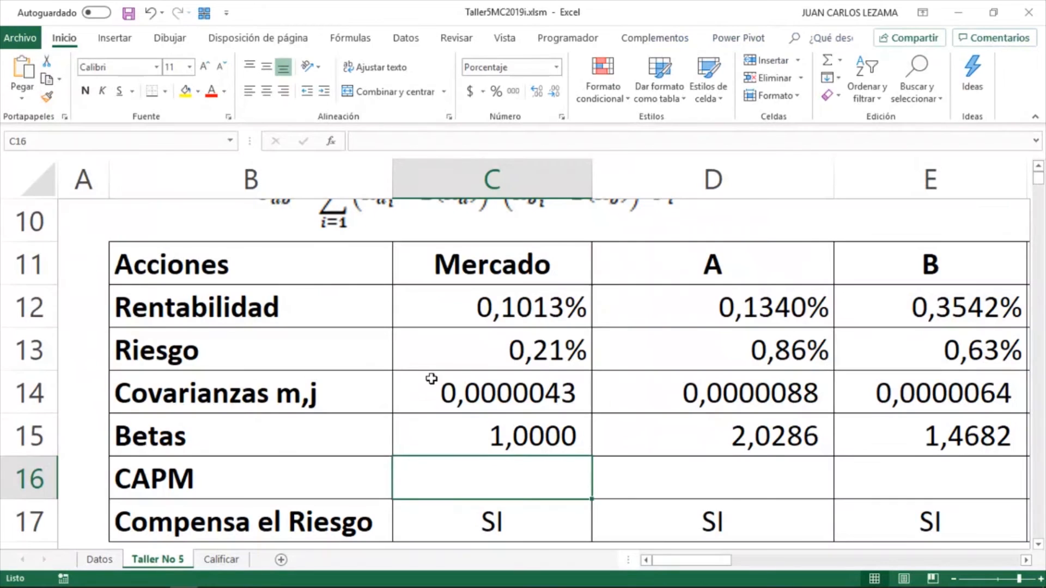
pyautogui.scroll(-3, 425, 382)
pyautogui.scroll(1, 401, 323)
pyautogui.rightClick(404, 329)
pyautogui.click(464, 310)
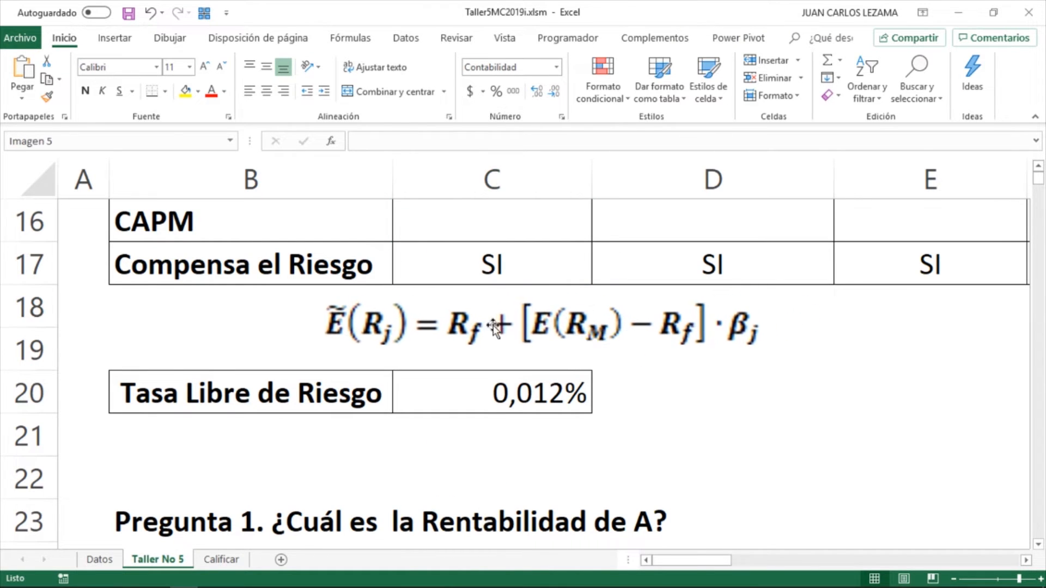
# Step: Reposition the CAPM formula picture and shrink it to fit between the table and the Tasa Libre de Riesgo row
pyautogui.moveTo(509, 319); pyautogui.dragTo(492, 324)
pyautogui.moveTo(758, 347); pyautogui.dragTo(661, 336)
pyautogui.click(490, 342)
# Step: Delete the covariance formula picture above the Acciones table
pyautogui.scroll(3, 491, 374)
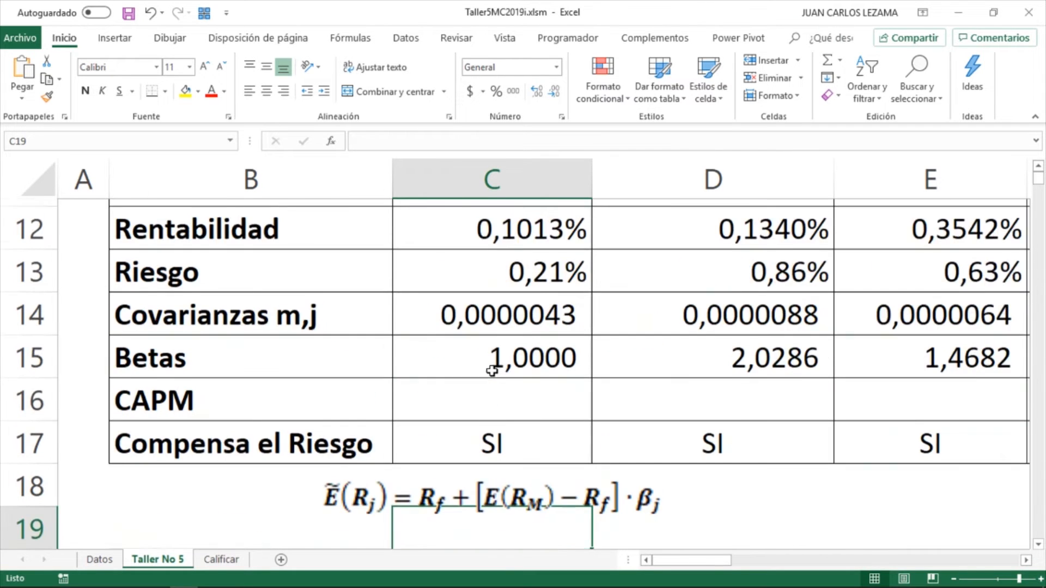
pyautogui.click(462, 257)
pyautogui.press('Delete')
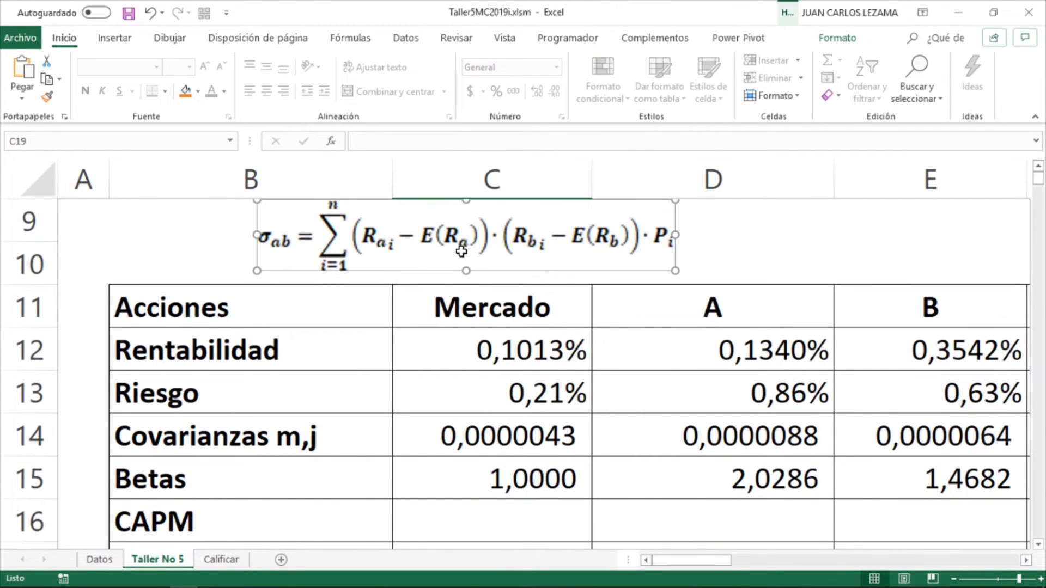
pyautogui.scroll(1, 461, 252)
pyautogui.scroll(-3, 462, 252)
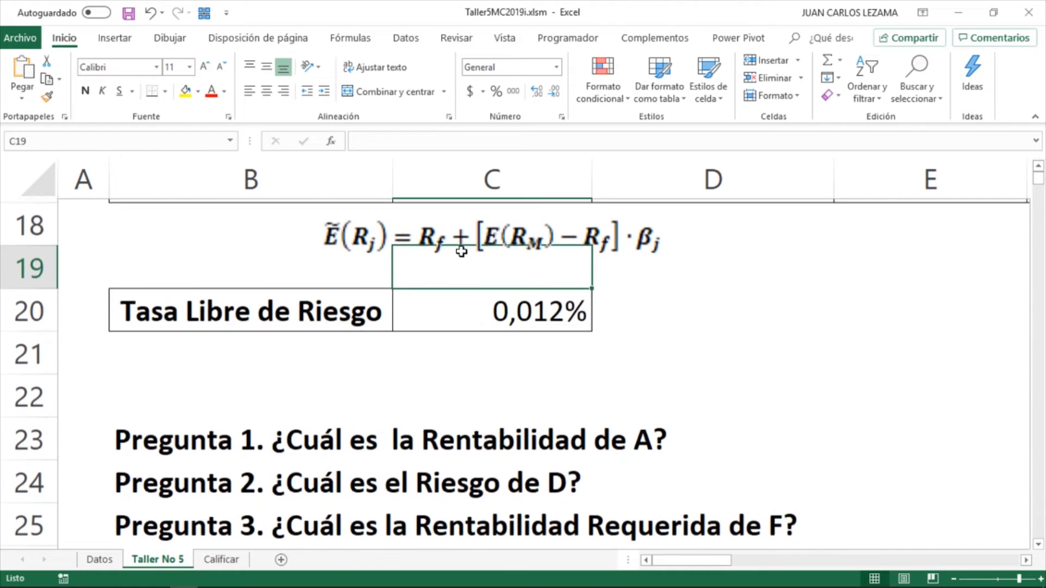
pyautogui.scroll(1, 461, 252)
# Step: Examine the empty CAPM row and the Tasa Libre de Riesgo value in C20 alongside the CAPM formula picture
pyautogui.click(483, 268)
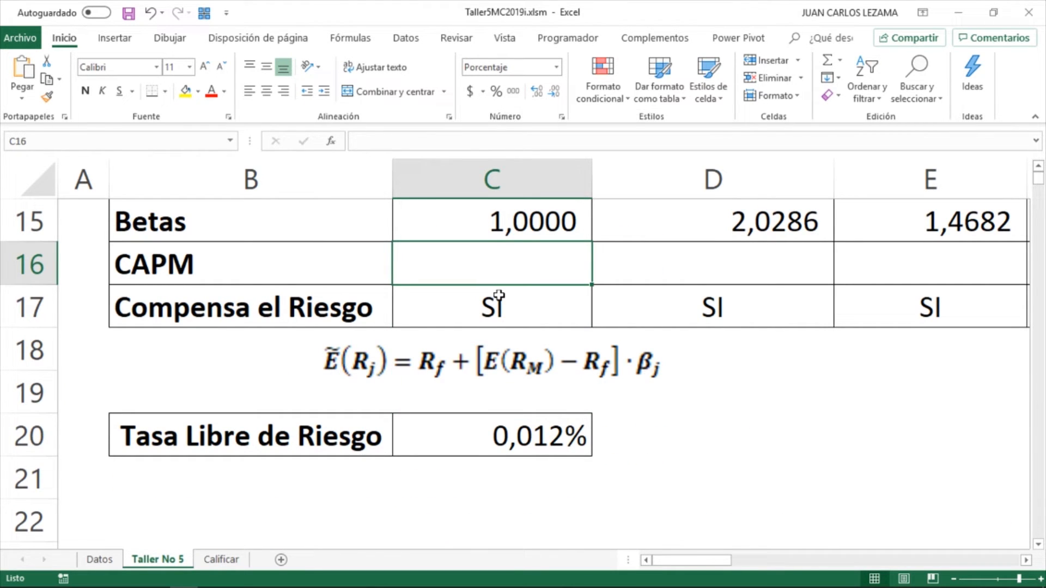
pyautogui.scroll(3, 596, 304)
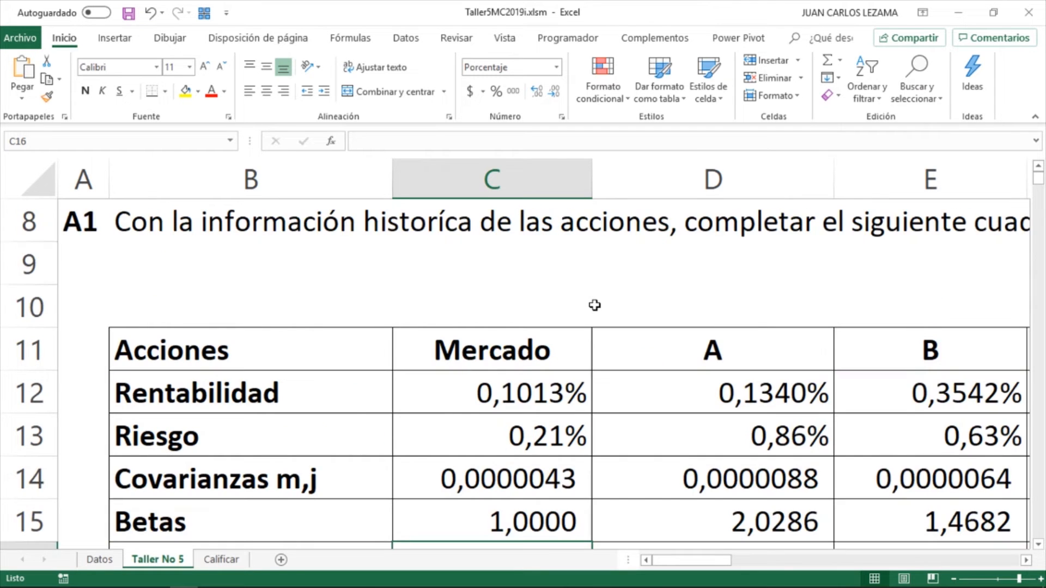
pyautogui.scroll(-2, 595, 303)
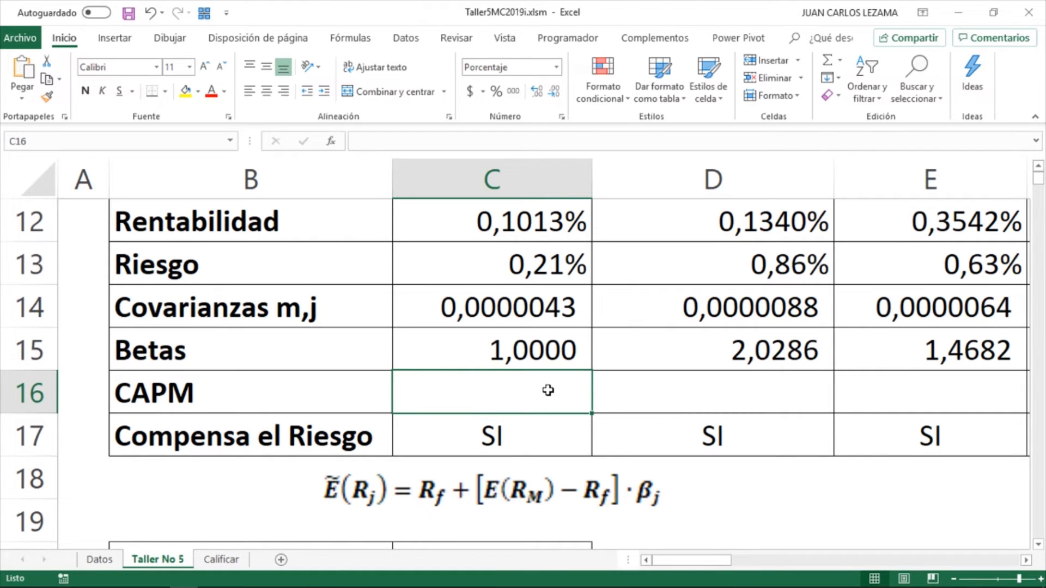
pyautogui.scroll(-1, 548, 390)
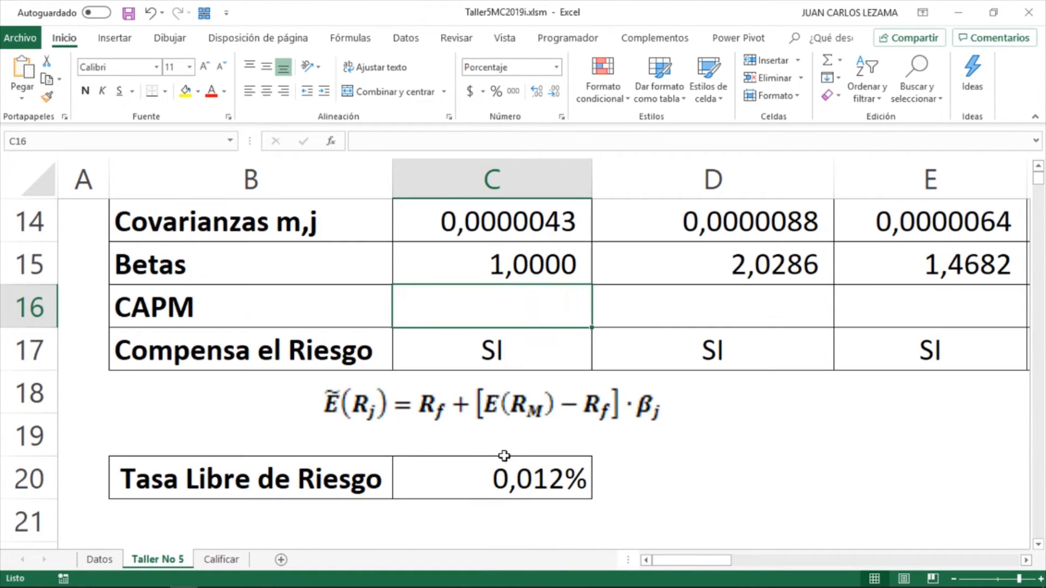
pyautogui.click(501, 483)
pyautogui.click(304, 494)
pyautogui.click(417, 495)
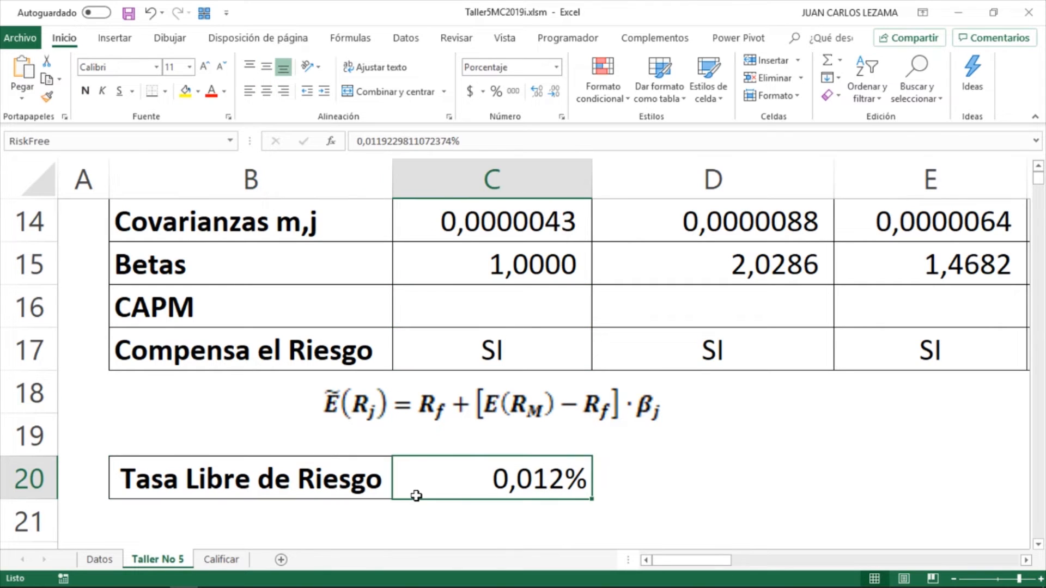
# Step: Collapse the ribbon to show more rows and recheck the Tasa Libre de Riesgo cell
pyautogui.click(1035, 117)
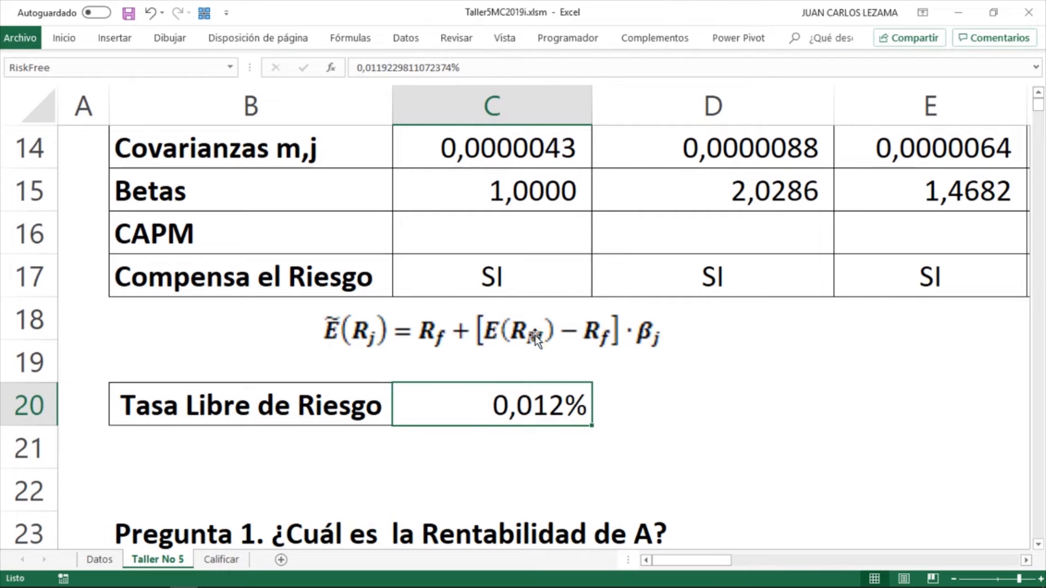
pyautogui.click(607, 407)
pyautogui.click(511, 412)
pyautogui.click(616, 401)
# Step: Begin the Mercado CAPM formula in C16 with the risk-free rate from C20, as +RiskFree+
pyautogui.click(472, 240)
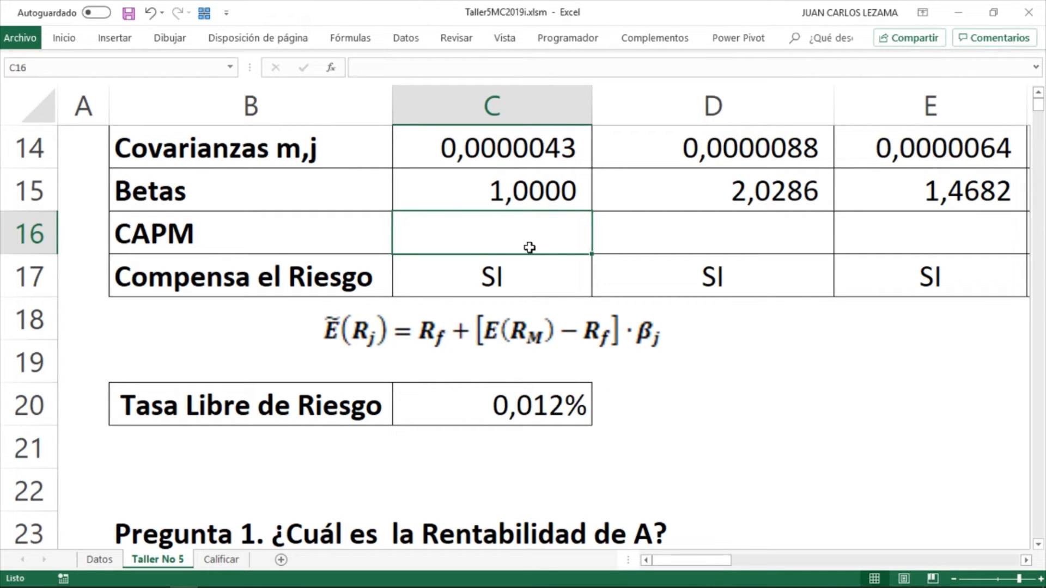
pyautogui.scroll(1, 530, 245)
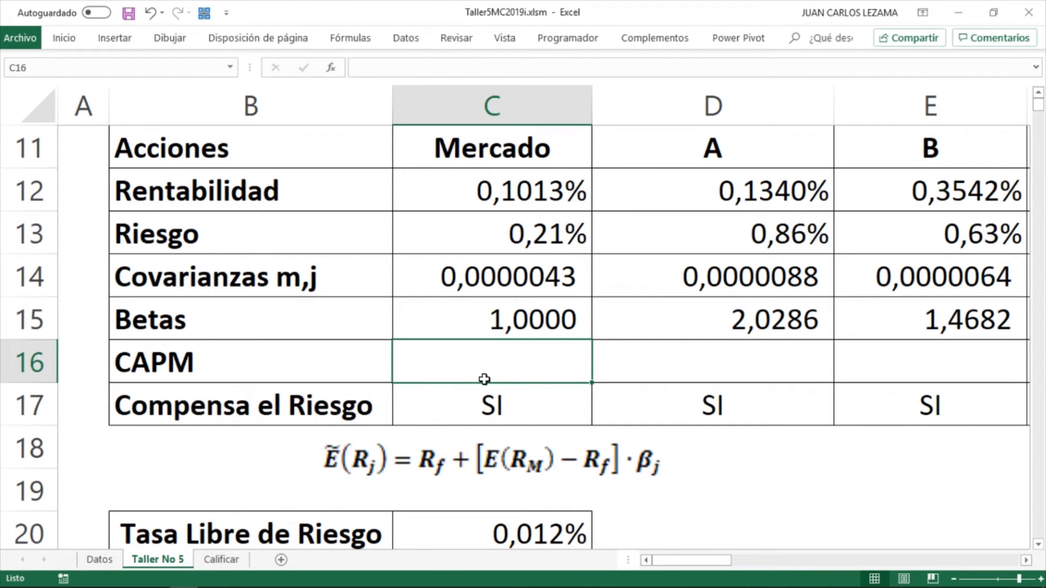
pyautogui.write('+')
pyautogui.press('Down')
pyautogui.press('Down')
pyautogui.press('Down')
pyautogui.press('Down')
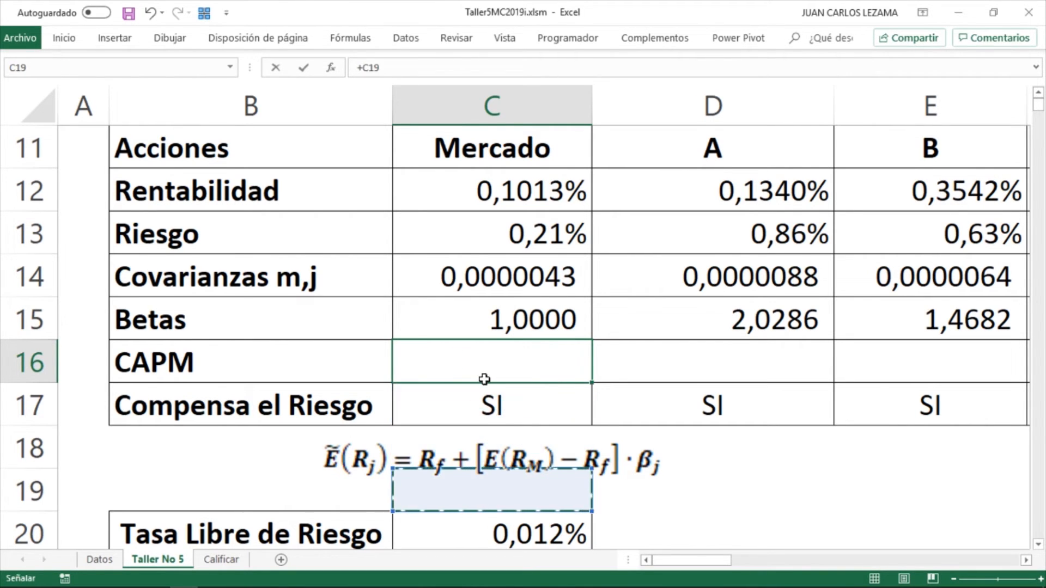
pyautogui.write('+RiskFree+')
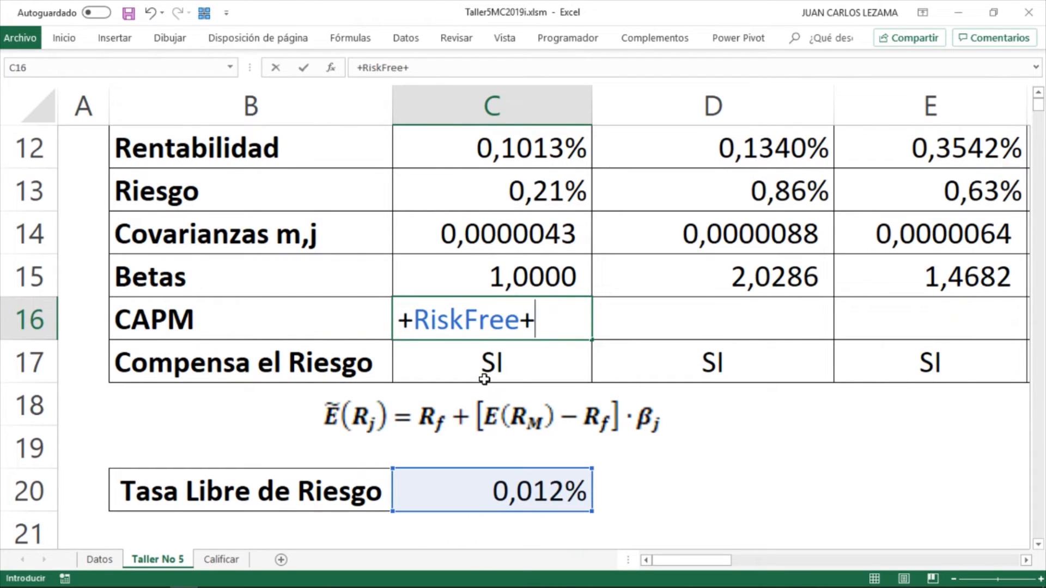
# Step: Extend the C16 formula with the market premium in parentheses, ($C$12-RiskFree), keeping the Mercado return reference absolute
pyautogui.write(')')
pyautogui.press('BackSpace')
pyautogui.write('(')
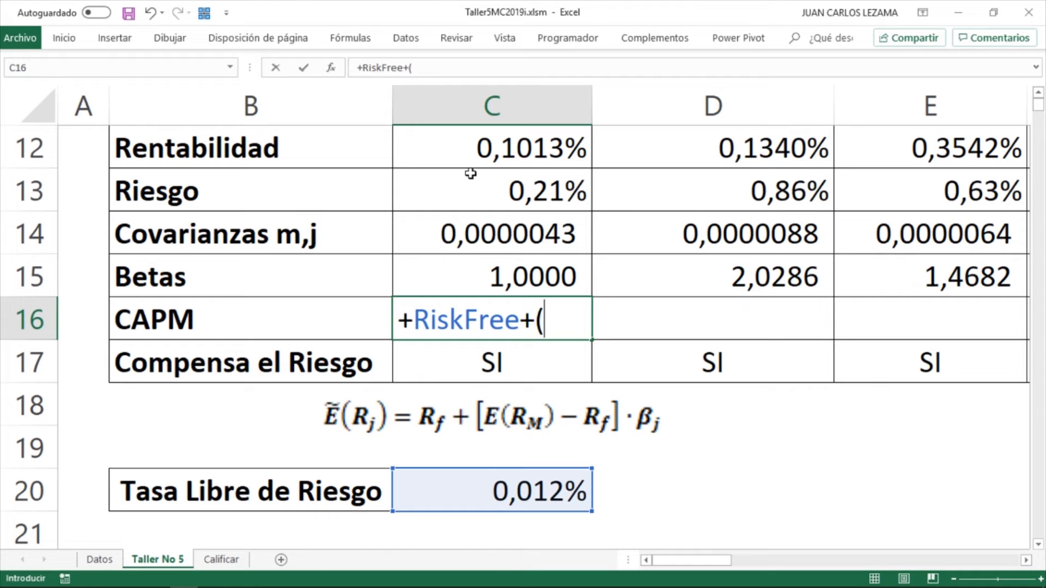
pyautogui.click(460, 155)
pyautogui.scroll(1, 462, 151)
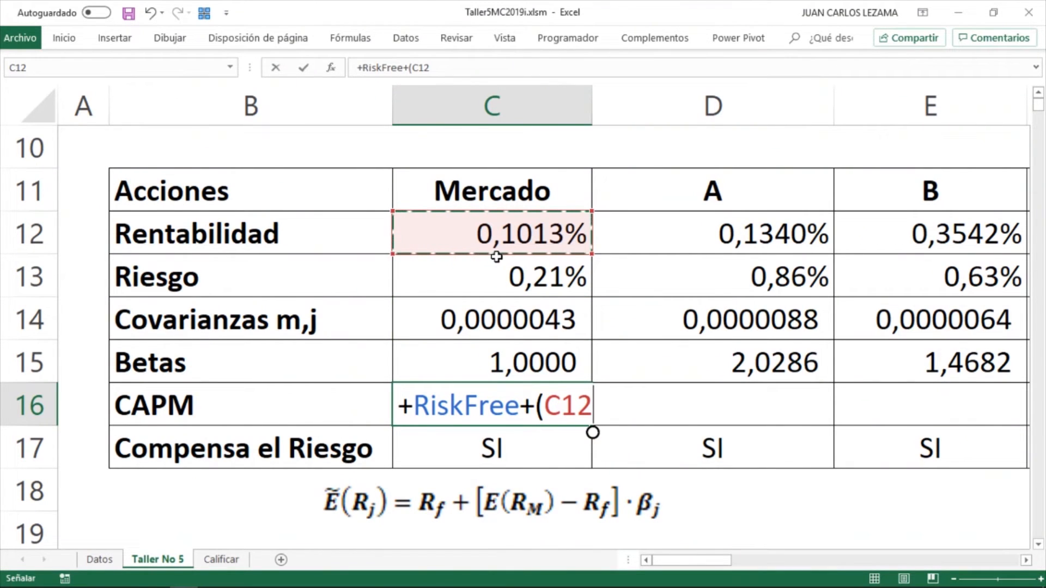
pyautogui.press('F4')
pyautogui.write('-')
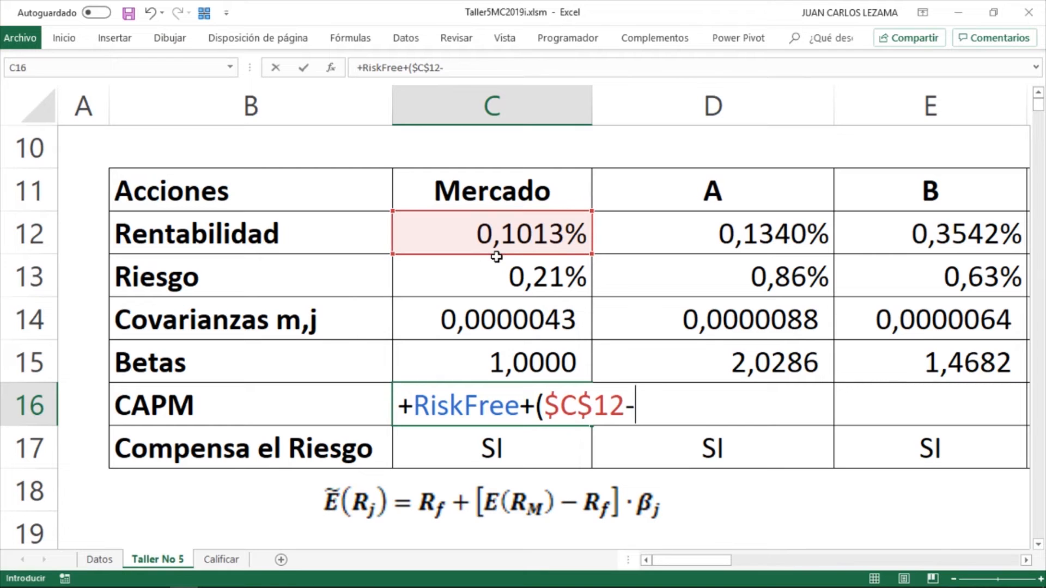
pyautogui.scroll(-2, 496, 262)
pyautogui.click(471, 372)
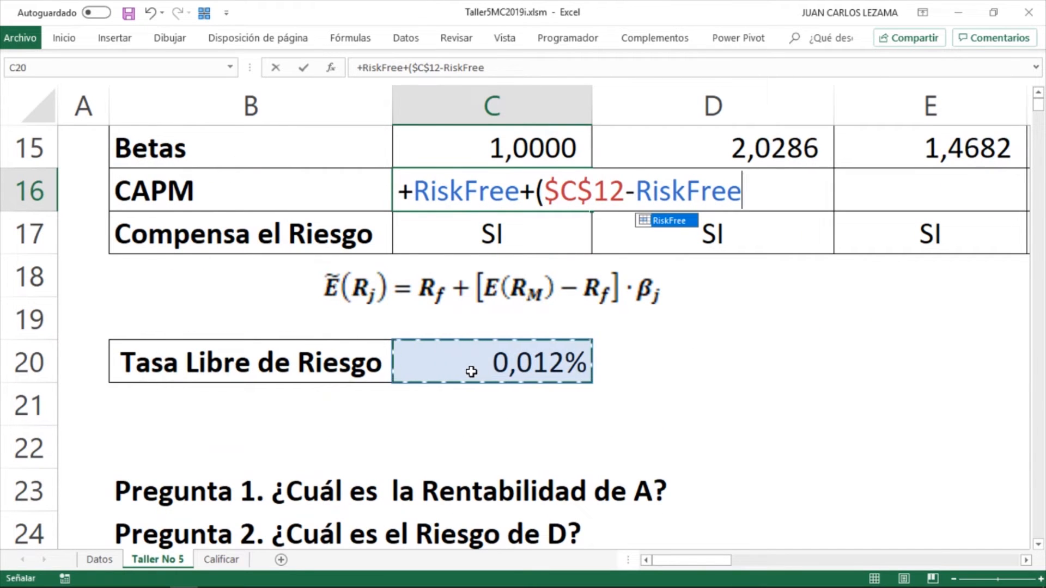
pyautogui.write(')')
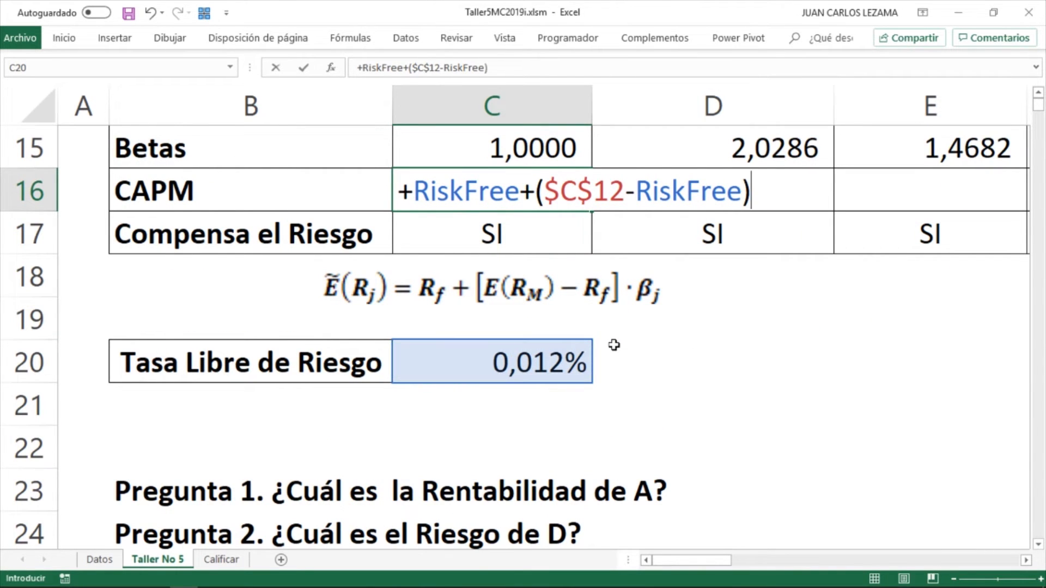
# Step: Multiply the market premium by the Mercado beta in C15 and enter the completed formula in C16
pyautogui.write('*')
pyautogui.click(493, 150)
pyautogui.scroll(1, 494, 151)
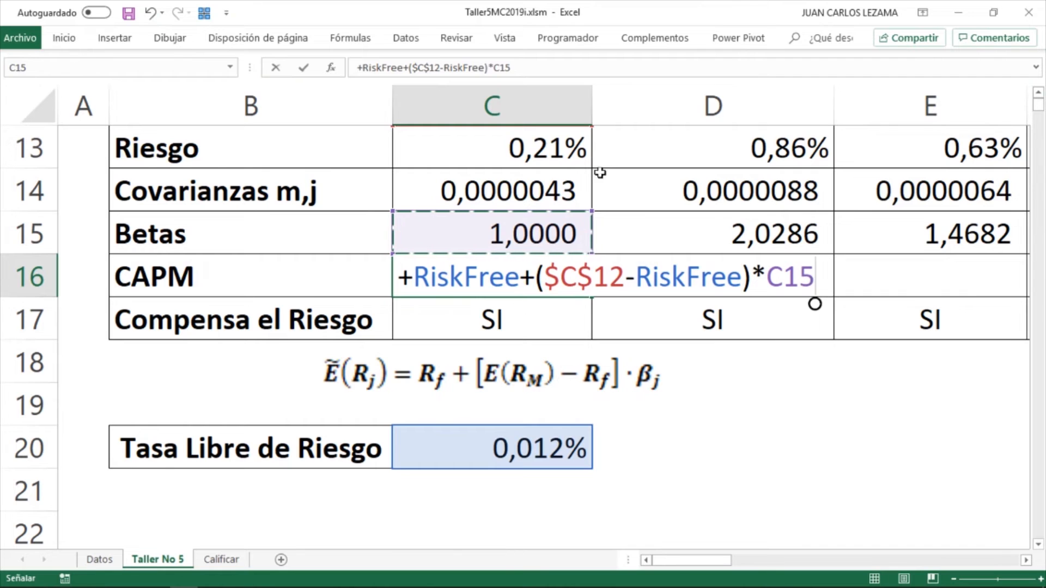
pyautogui.hotkey('ctrl', 'Return')
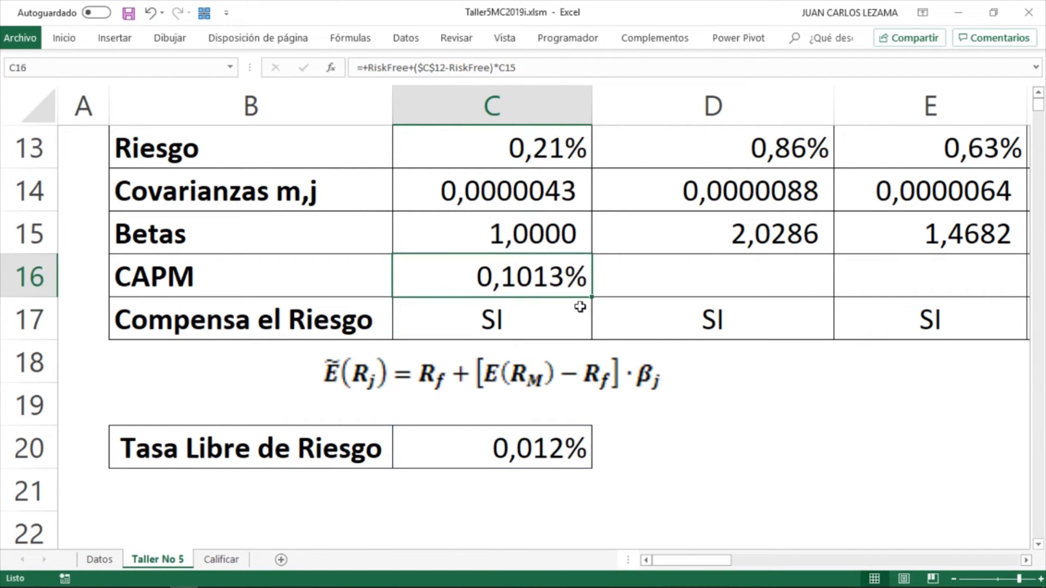
# Step: Check Mercado's CAPM against its Rentabilidad, and fill the C16 formula across to I16 for stocks A to F
pyautogui.scroll(1, 580, 307)
pyautogui.scroll(1, 580, 307)
pyautogui.click(533, 249)
pyautogui.click(539, 405)
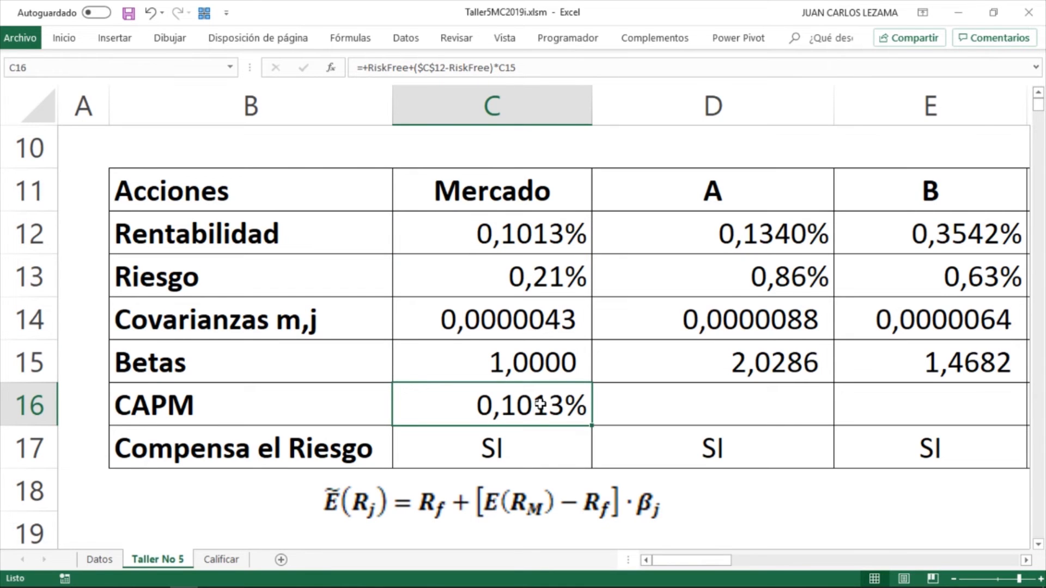
pyautogui.hotkey('shift', 'Right')
pyautogui.hotkey('shift', 'Right')
pyautogui.hotkey('shift', 'Right')
pyautogui.hotkey('shift', 'Right')
pyautogui.hotkey('shift', 'Right')
pyautogui.hotkey('shift', 'Right')
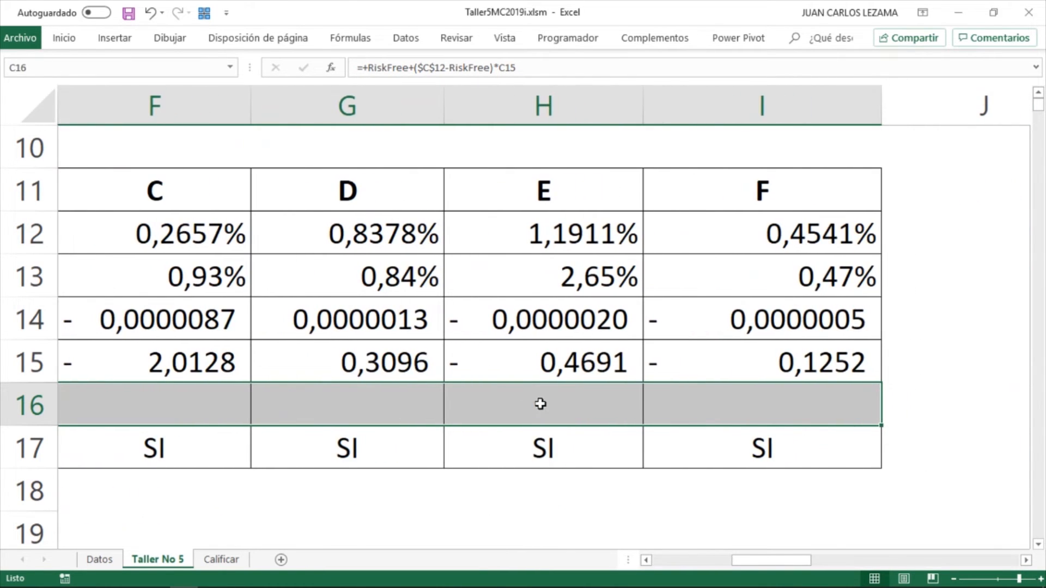
pyautogui.hotkey('ctrl', 'r')
pyautogui.hotkey('ctrl', 'BackSpace')
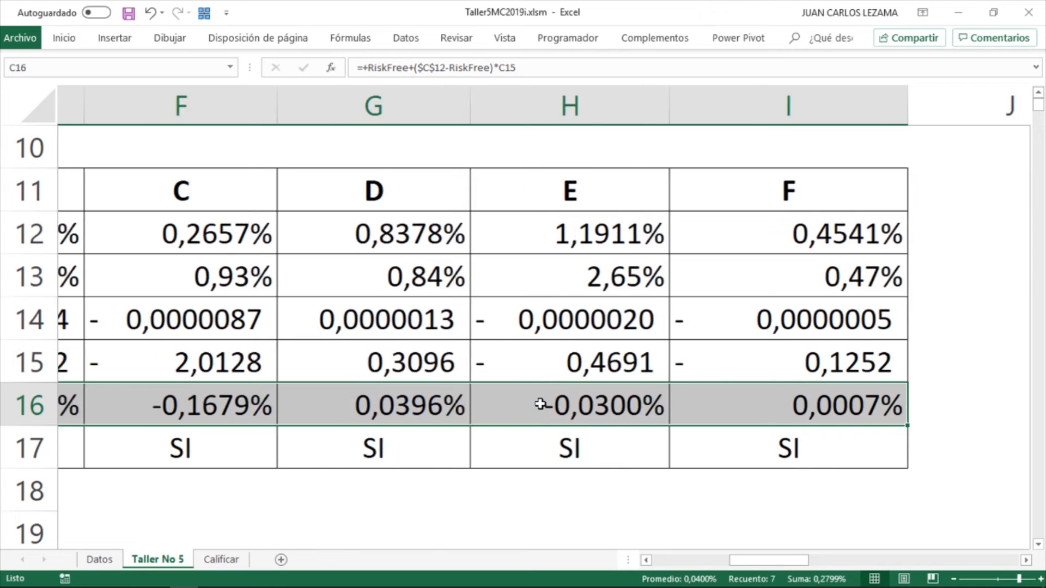
# Step: Review the CAPM results across row 16 for stocks A to F, checking the filled formula in D16
pyautogui.click(610, 400)
pyautogui.hscroll(3, 610, 403)
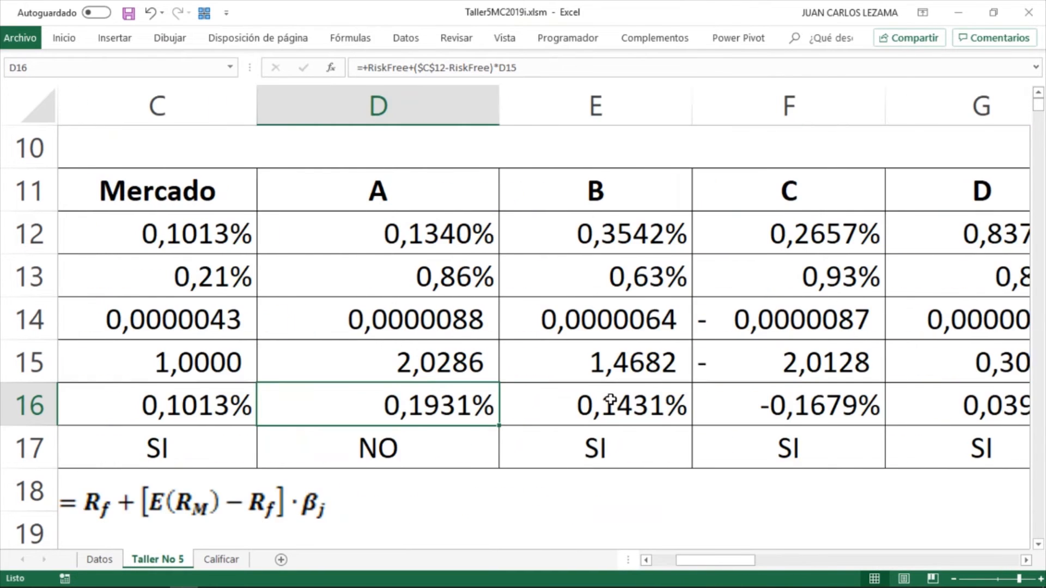
pyautogui.hscroll(-3, 611, 404)
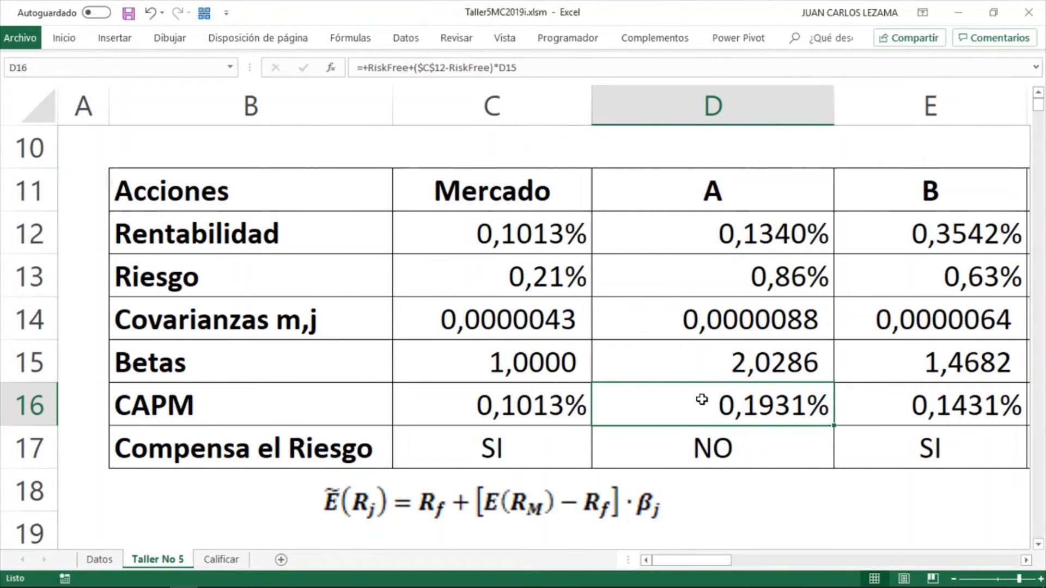
pyautogui.click(868, 397)
pyautogui.click(758, 403)
pyautogui.hscroll(5, 801, 402)
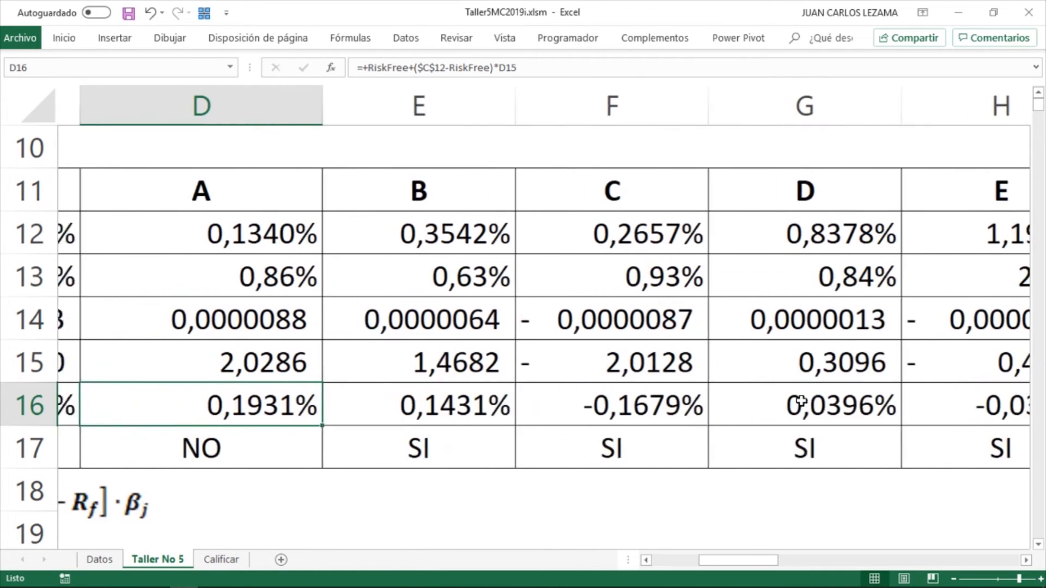
pyautogui.hscroll(-5, 801, 402)
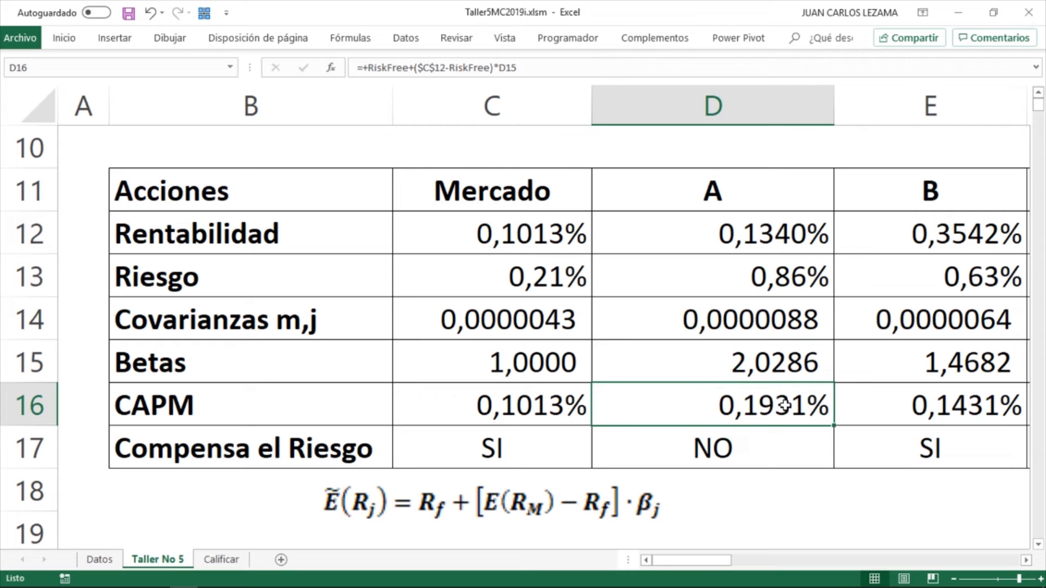
# Step: Compare stock A's Rentabilidad in D12 with its beta and CAPM, and inspect the Compensa el Riesgo formula in D17
pyautogui.click(738, 440)
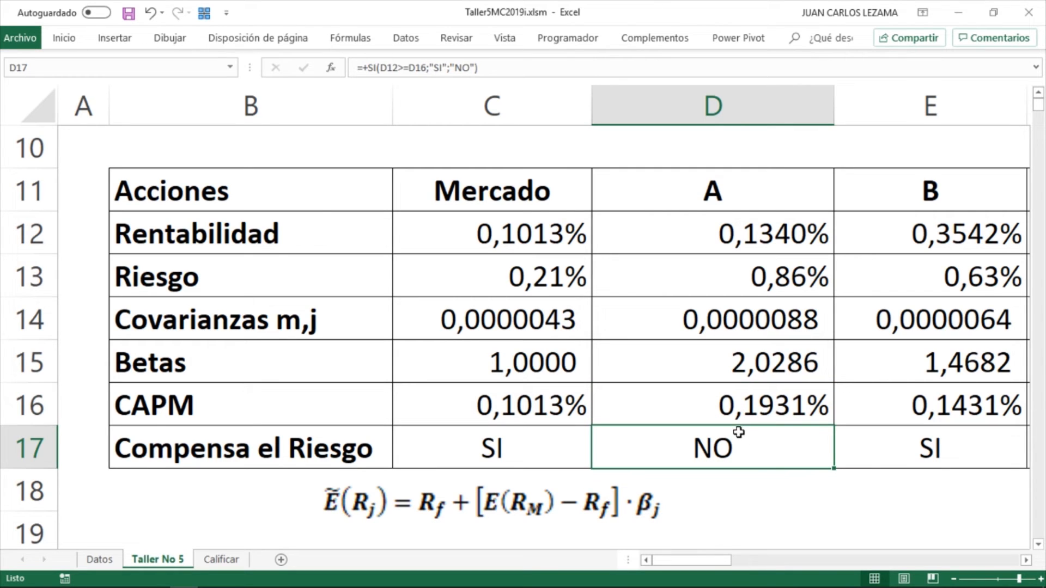
pyautogui.click(747, 403)
pyautogui.click(739, 434)
pyautogui.click(730, 407)
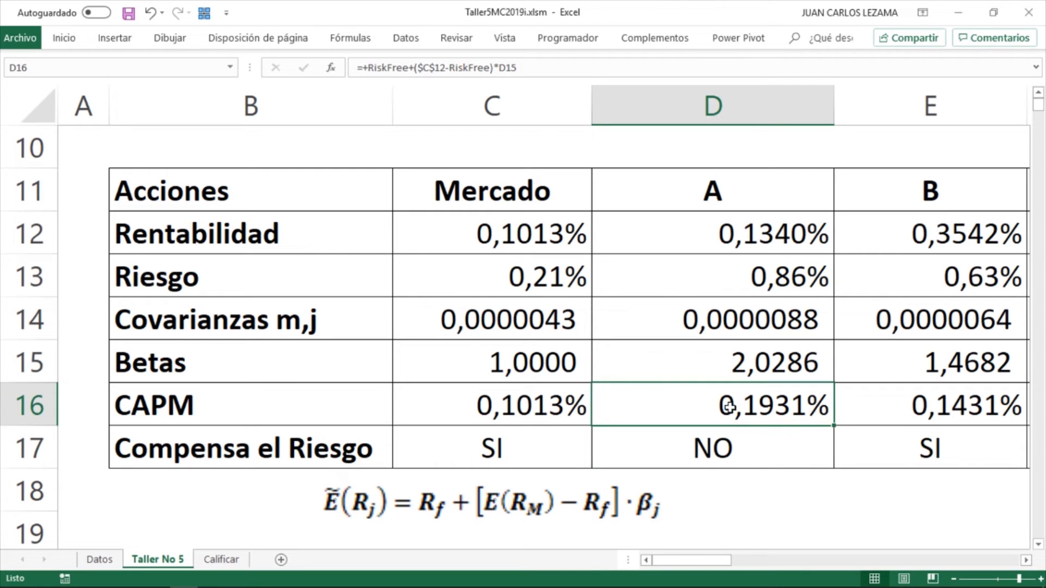
pyautogui.click(696, 374)
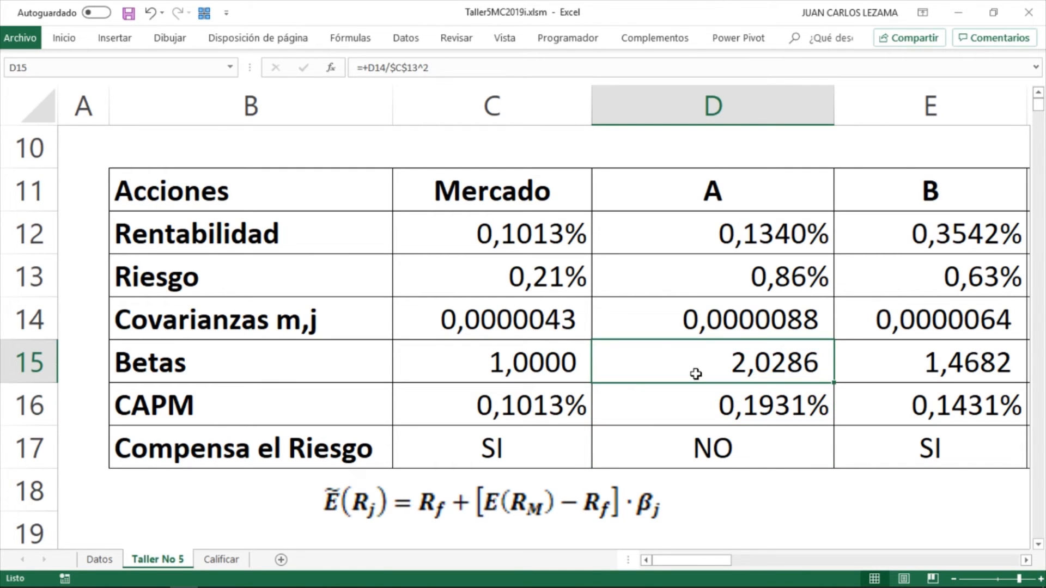
pyautogui.click(737, 392)
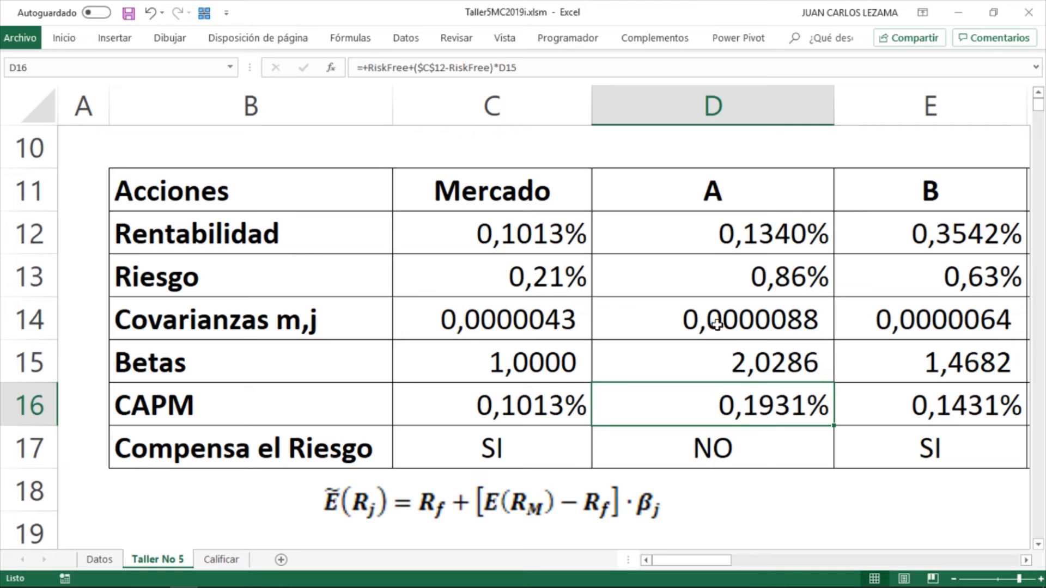
pyautogui.click(730, 261)
pyautogui.click(751, 234)
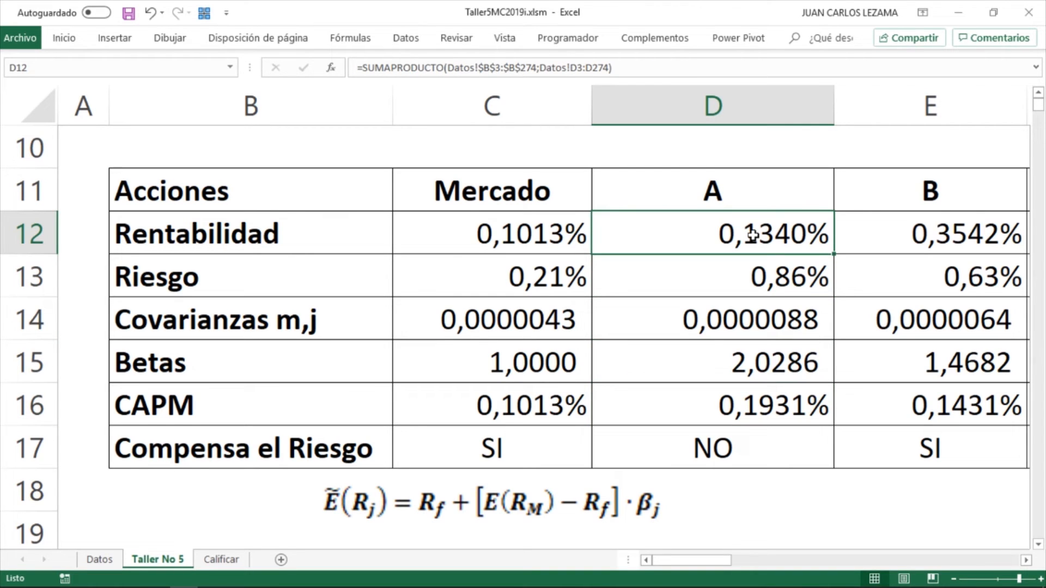
pyautogui.click(712, 395)
pyautogui.click(742, 237)
pyautogui.click(755, 448)
pyautogui.click(765, 406)
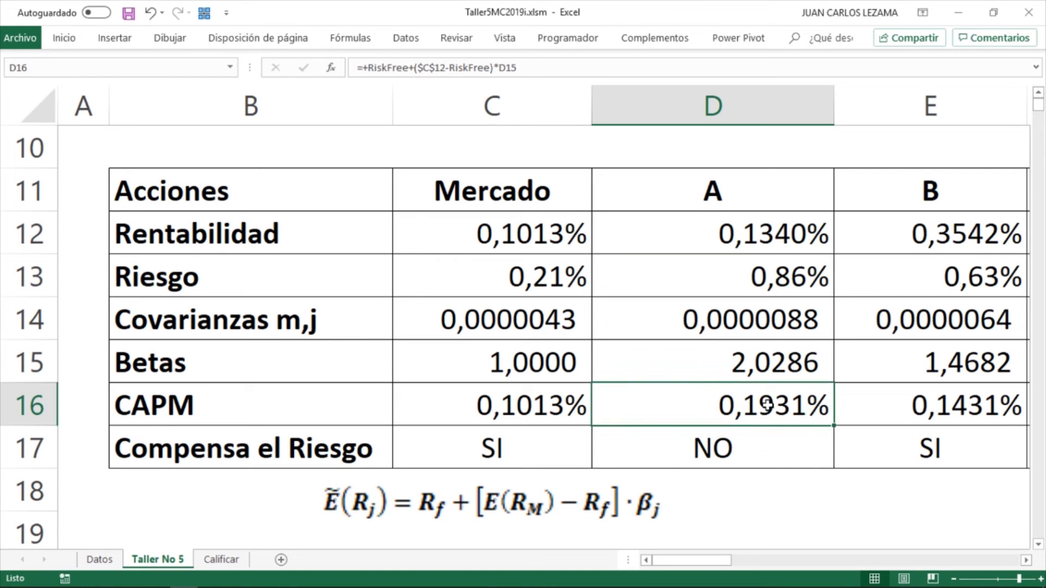
pyautogui.click(777, 449)
# Step: Examine the Compensa el Riesgo result in row 17 for stocks B to F
pyautogui.hscroll(1, 836, 444)
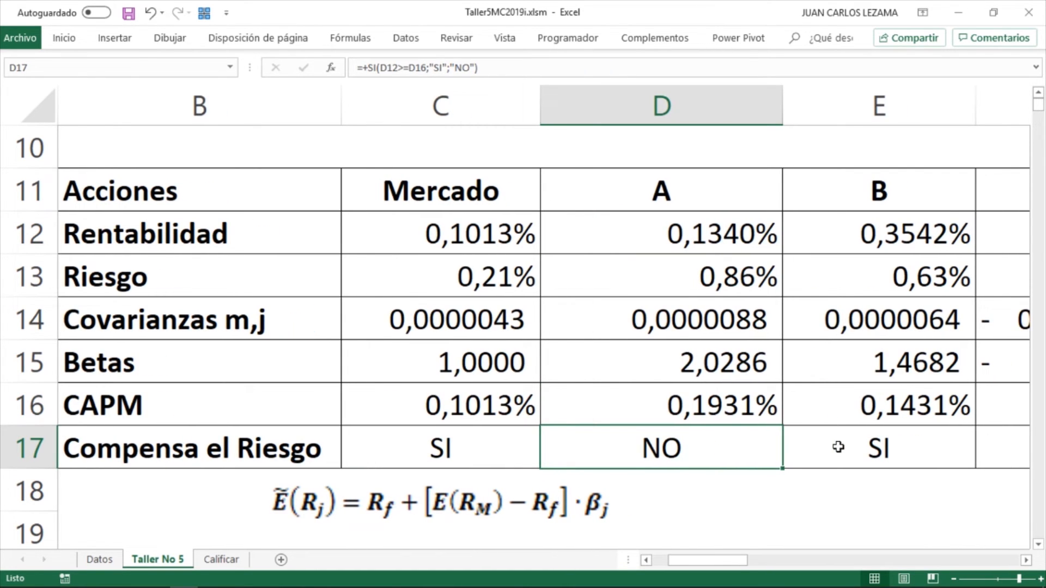
pyautogui.hscroll(3, 759, 441)
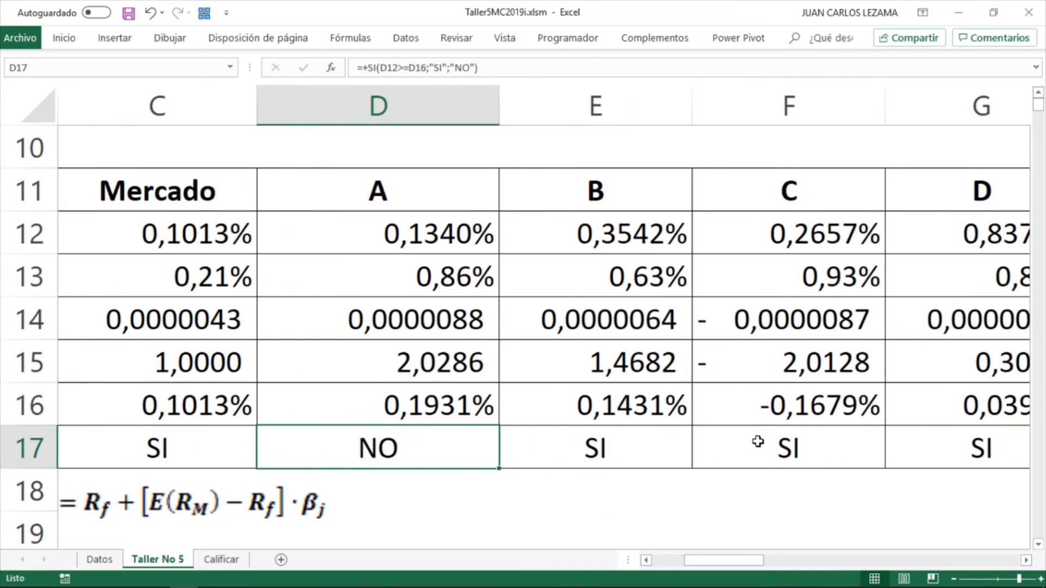
pyautogui.click(238, 457)
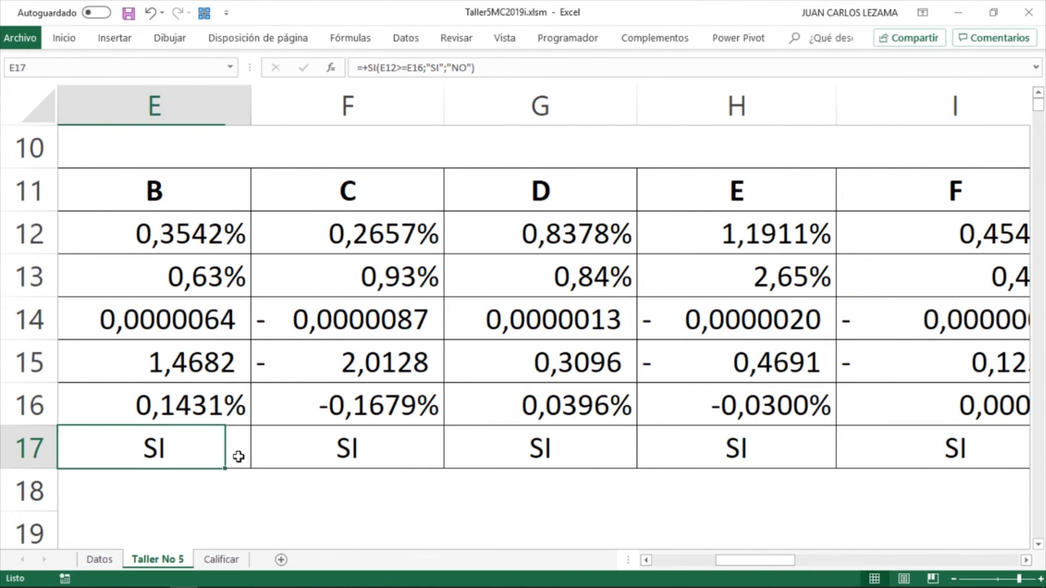
pyautogui.click(349, 460)
pyautogui.click(584, 458)
pyautogui.click(798, 434)
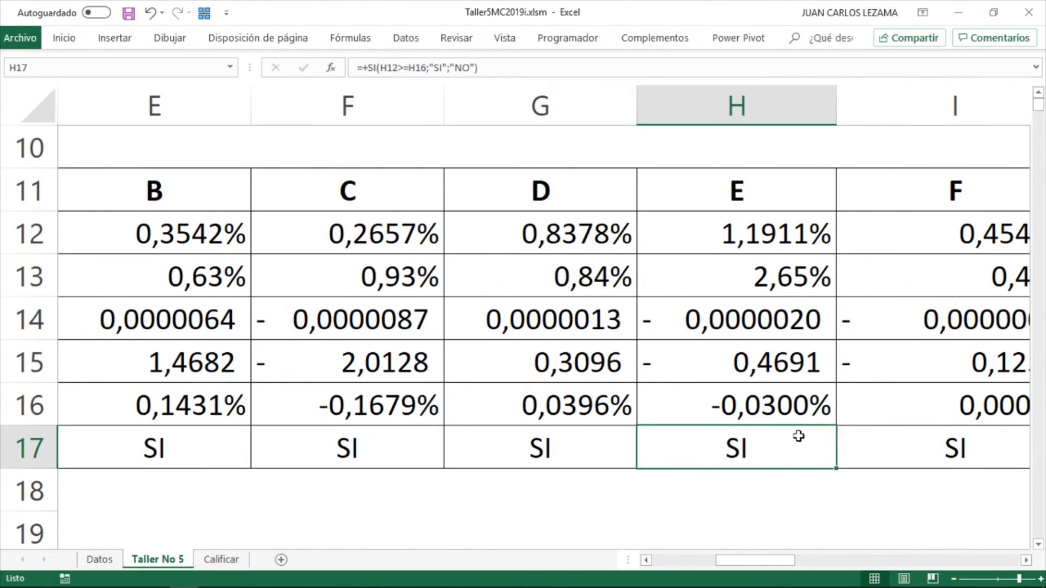
pyautogui.hscroll(2, 799, 435)
pyautogui.hscroll(-6, 797, 435)
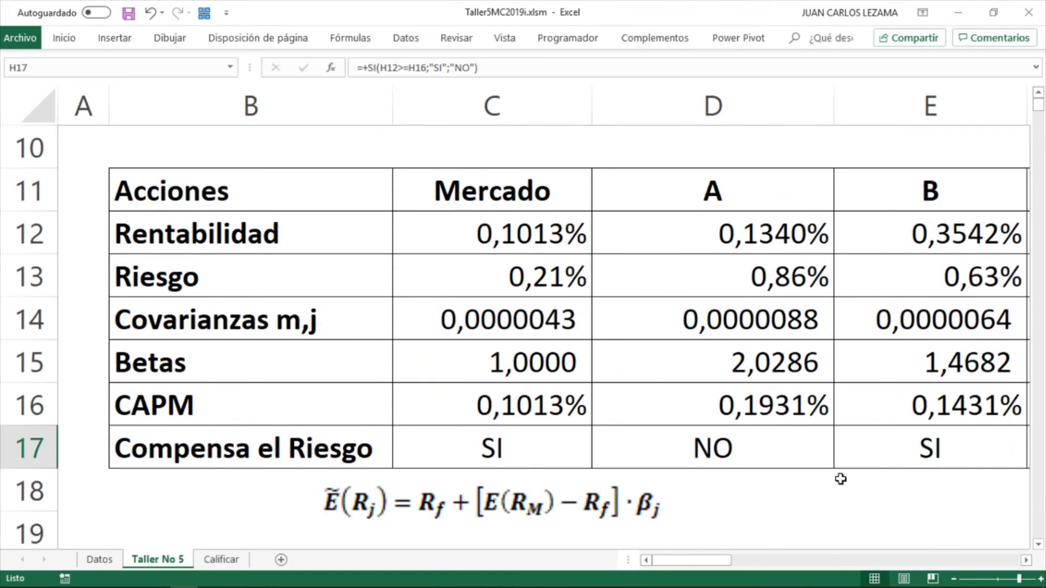
# Step: Review the Compensa el Riesgo results in row 17 against the stock headers in row 11 for A to F
pyautogui.moveTo(1018, 579); pyautogui.dragTo(1009, 579)
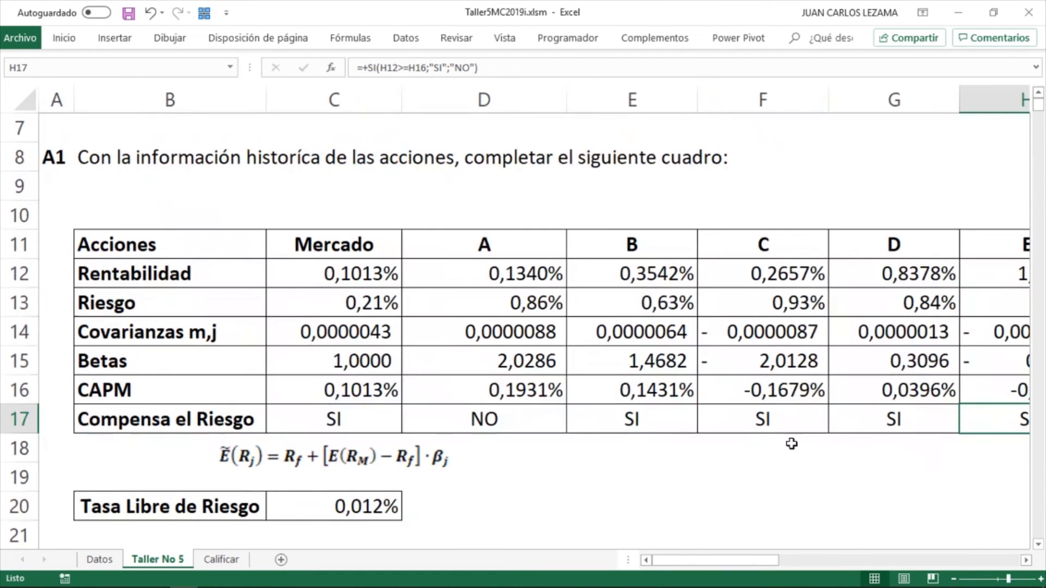
pyautogui.hscroll(2, 766, 427)
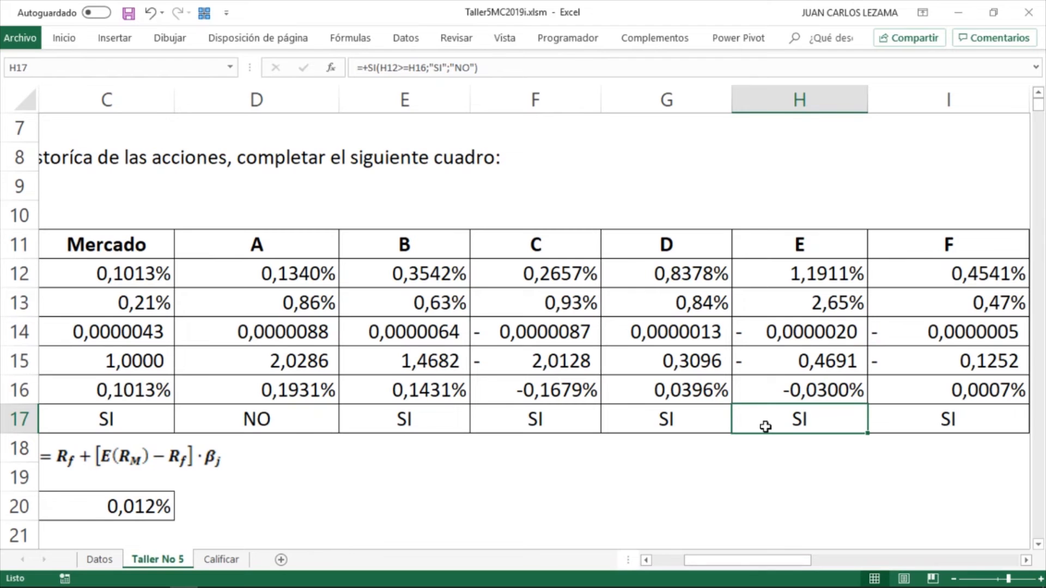
pyautogui.hscroll(-2, 275, 476)
pyautogui.scroll(-2, 275, 476)
pyautogui.scroll(2, 273, 471)
pyautogui.hscroll(3, 515, 415)
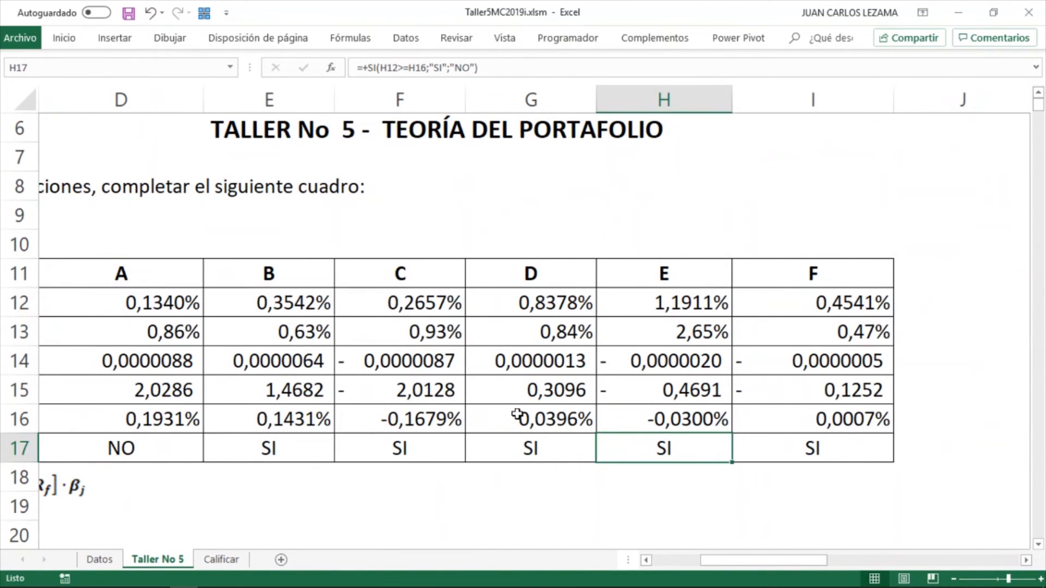
pyautogui.moveTo(279, 282); pyautogui.dragTo(758, 273)
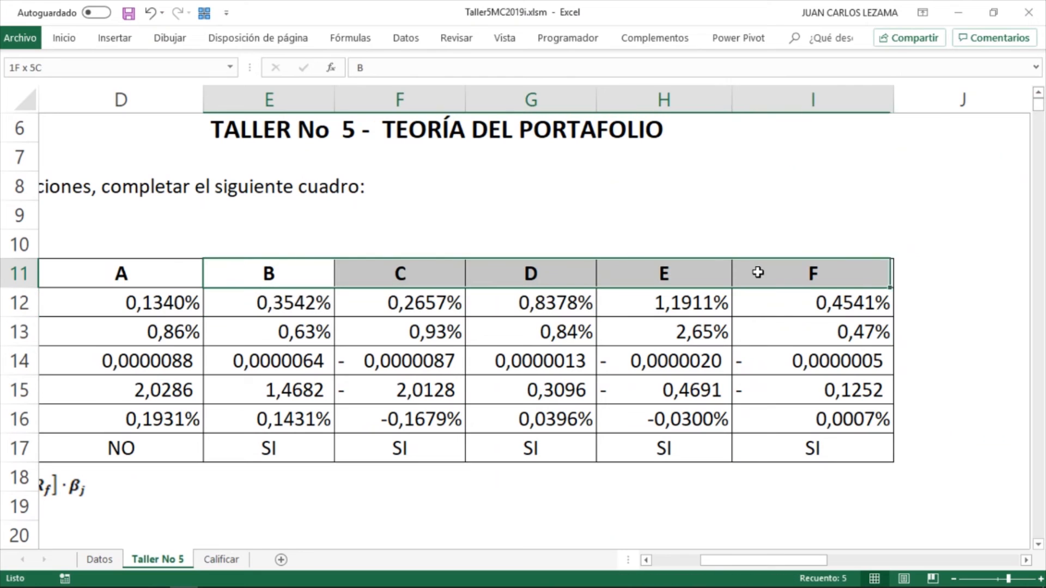
pyautogui.moveTo(137, 278); pyautogui.dragTo(855, 276)
# Step: Copy the stock headers B to F from E11:I11 into the Acciones row of the A2 table, starting at C30
pyautogui.click(254, 276)
pyautogui.moveTo(254, 276); pyautogui.dragTo(848, 279)
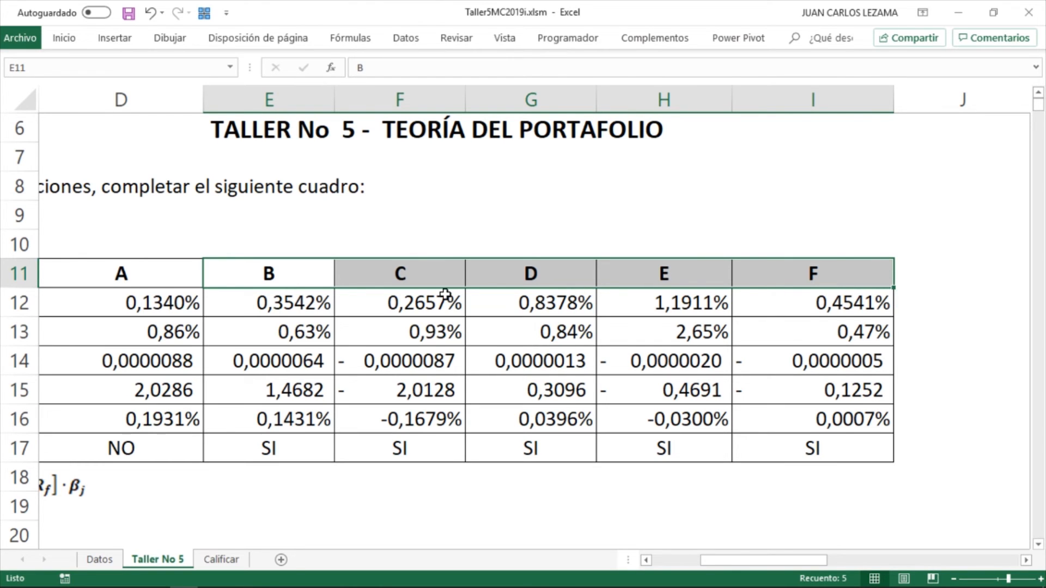
pyautogui.hotkey('ctrl', 'c')
pyautogui.hscroll(-3, 264, 322)
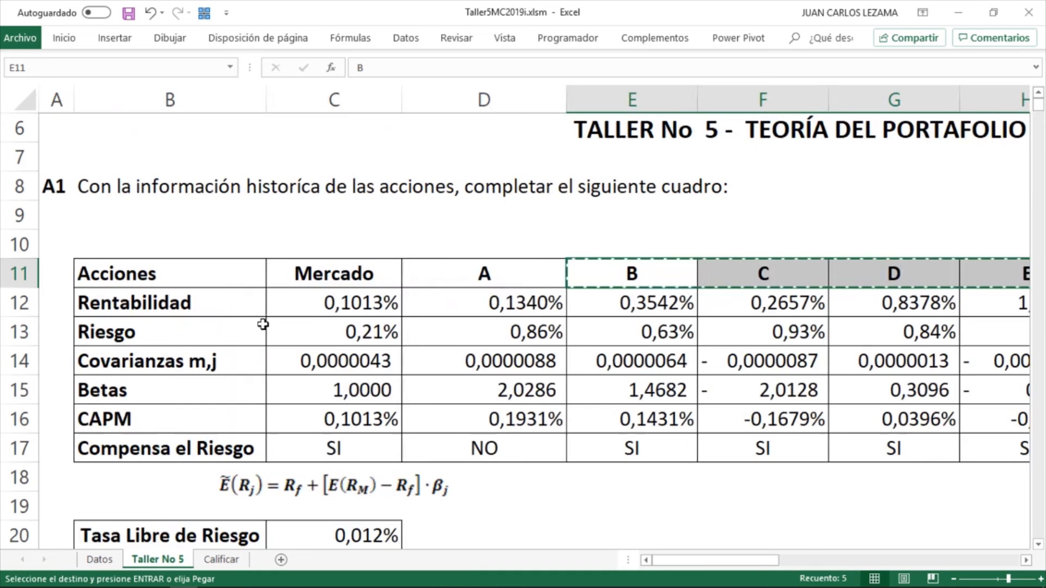
pyautogui.scroll(-5, 264, 324)
pyautogui.scroll(-3, 264, 324)
pyautogui.scroll(2, 315, 215)
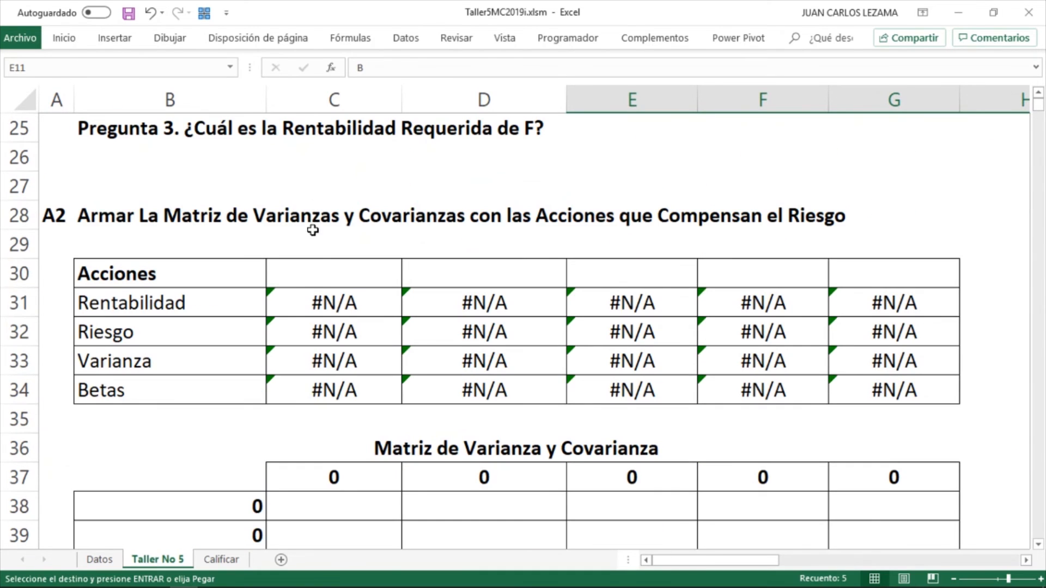
pyautogui.rightClick(332, 271)
pyautogui.click(388, 306)
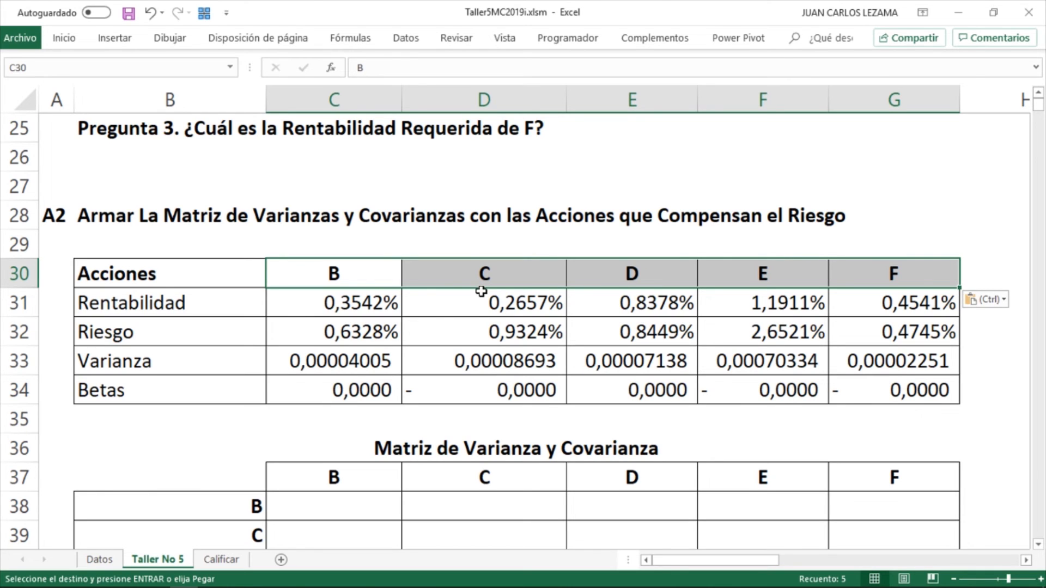
# Step: Change the row index of the Betas lookup in C34 to 5, giving =BUSCARH(C30;$B$11:$I$15;5;FALSO)
pyautogui.scroll(-1, 362, 333)
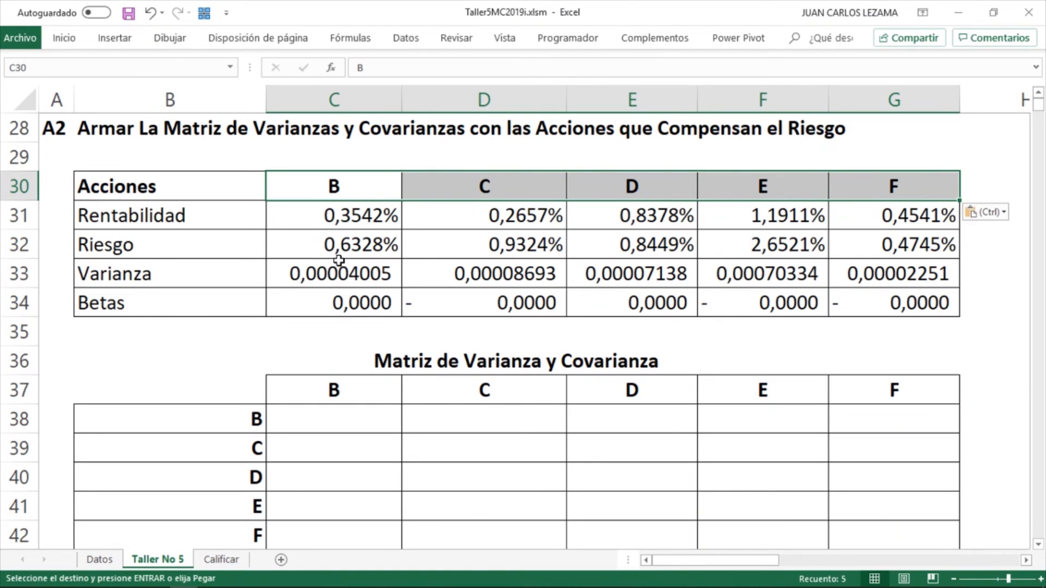
pyautogui.click(341, 218)
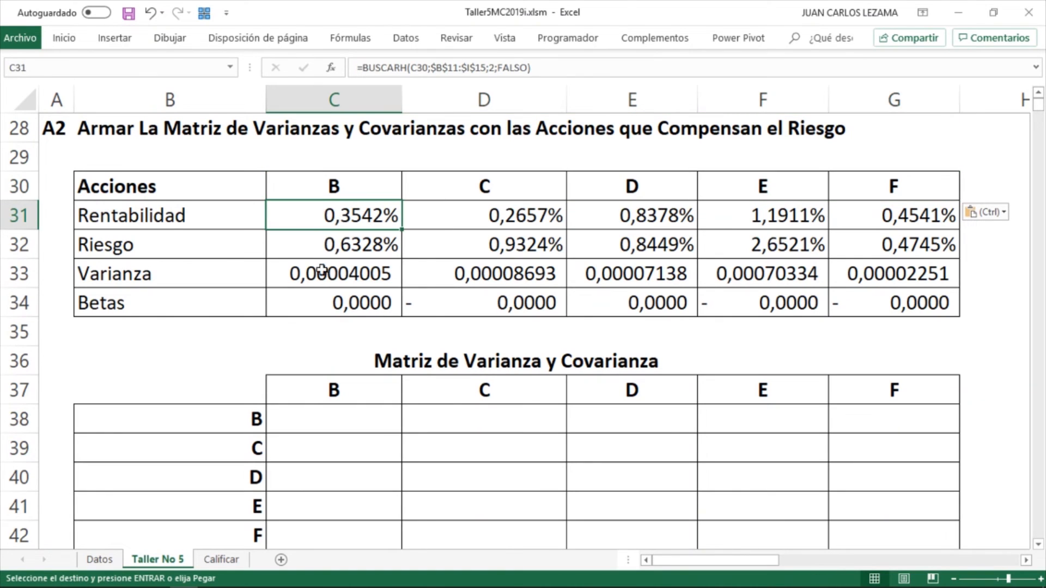
pyautogui.click(333, 306)
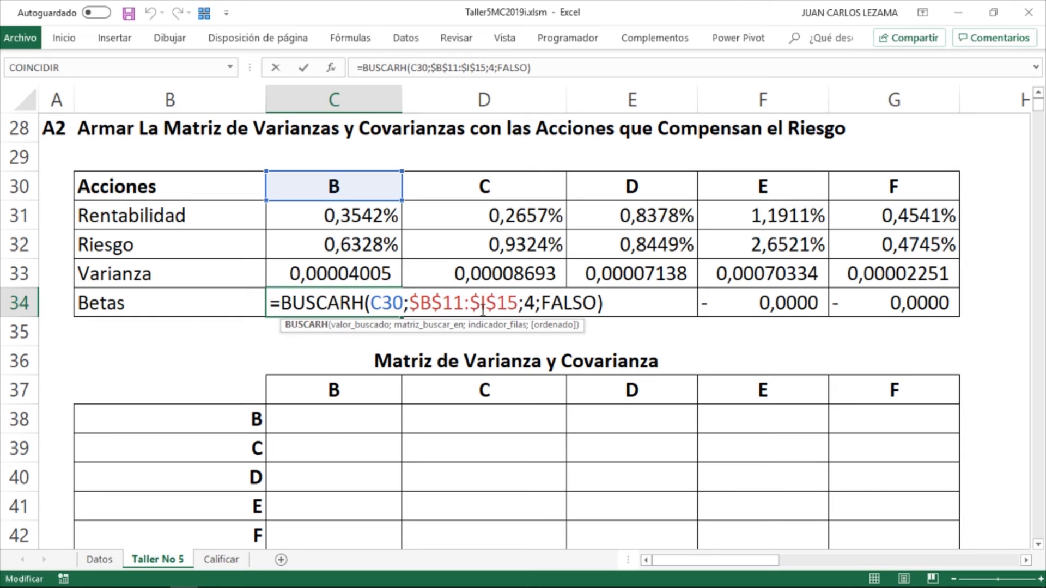
pyautogui.click(536, 303)
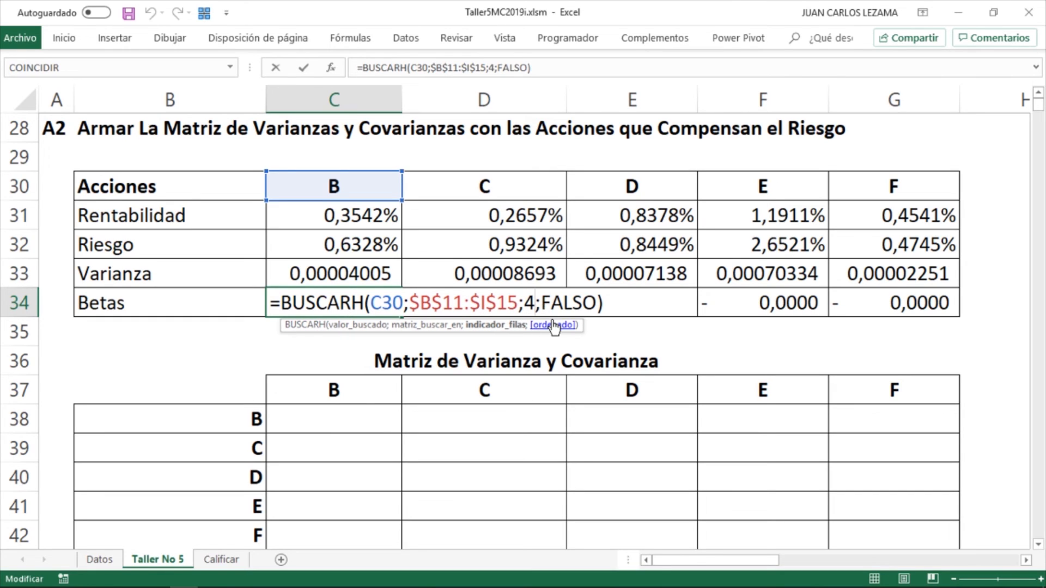
pyautogui.press('BackSpace')
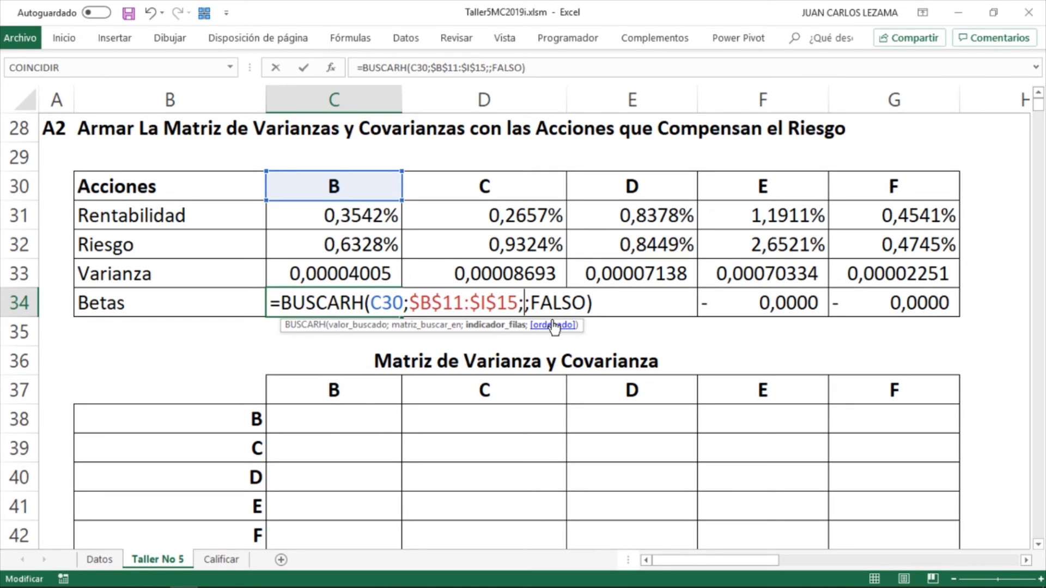
pyautogui.write('5')
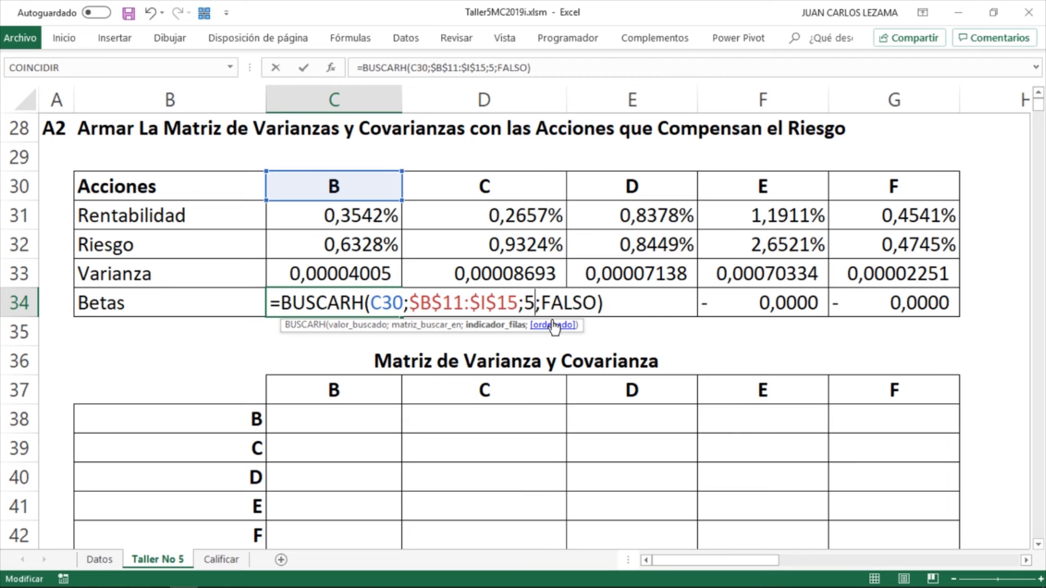
pyautogui.press('Return')
# Step: Fill the corrected Betas formula from C34 across to G34 and save the workbook
pyautogui.press('Up')
pyautogui.hotkey('shift', 'Right')
pyautogui.hotkey('shift', 'Right')
pyautogui.hotkey('shift', 'Right')
pyautogui.hotkey('shift', 'Right')
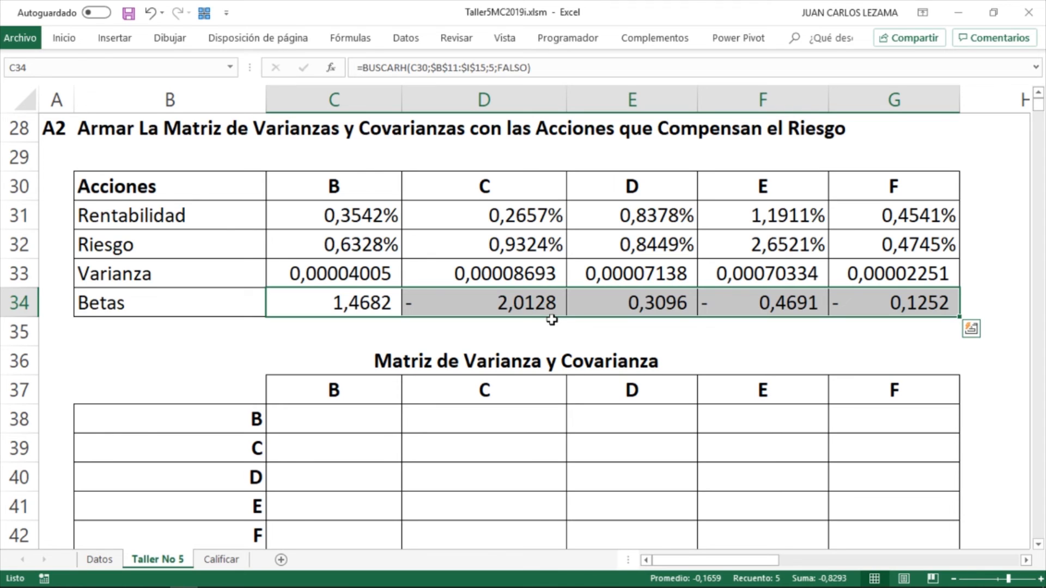
pyautogui.hotkey('ctrl', 's')
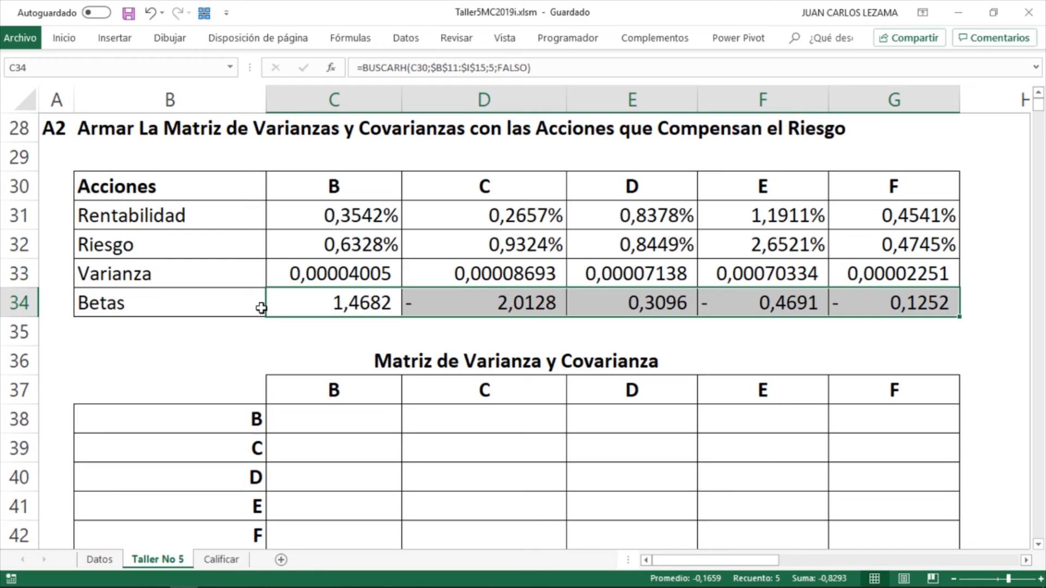
# Step: Inspect the Varianza and Betas formulas for stock B, and the Rentabilidad lookups in row 31 for stocks B to F
pyautogui.click(229, 303)
pyautogui.click(387, 279)
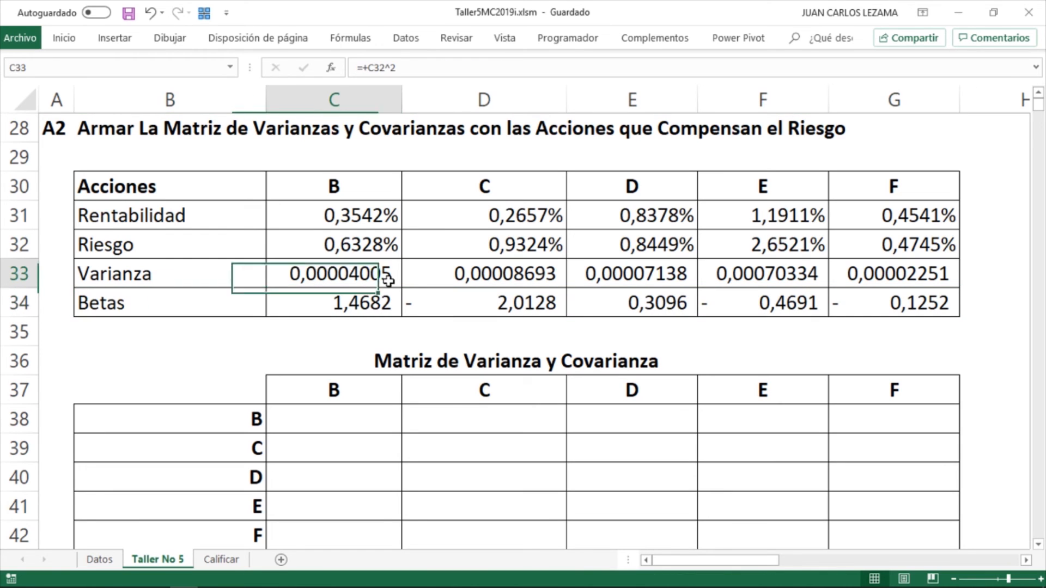
pyautogui.click(367, 299)
pyautogui.click(350, 210)
pyautogui.click(511, 206)
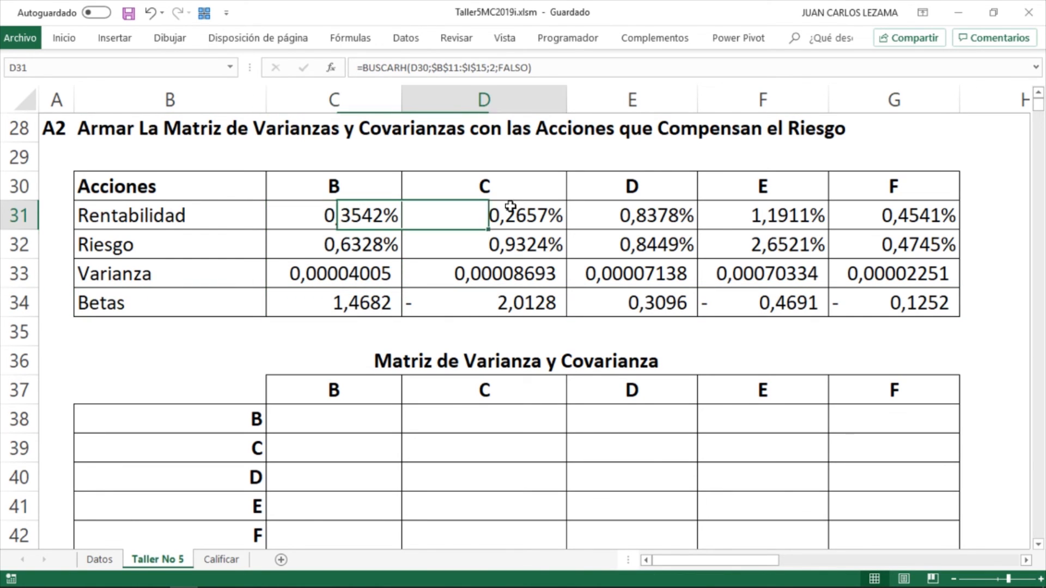
pyautogui.click(644, 205)
pyautogui.click(917, 213)
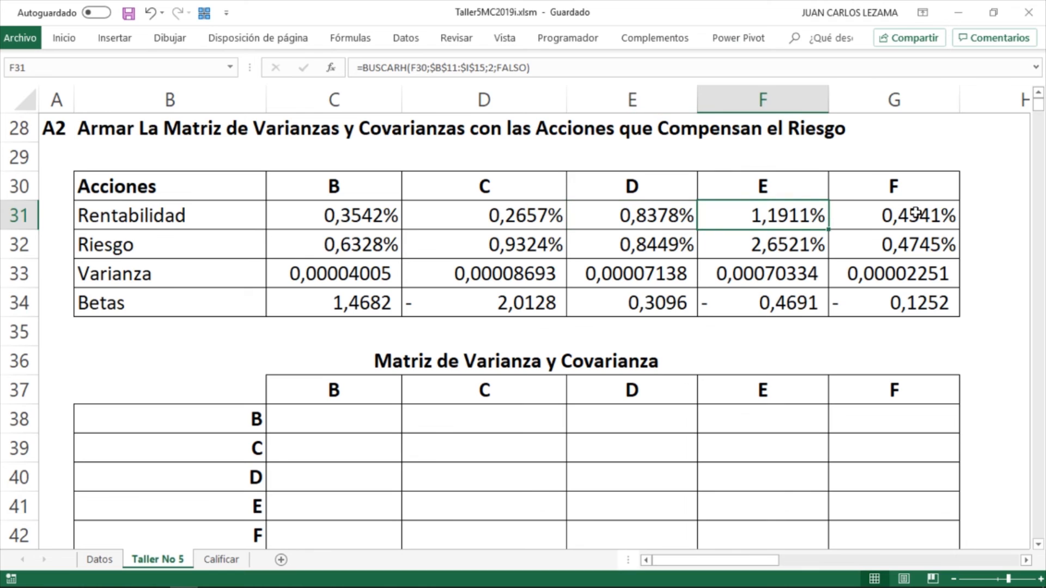
pyautogui.click(916, 212)
pyautogui.click(317, 217)
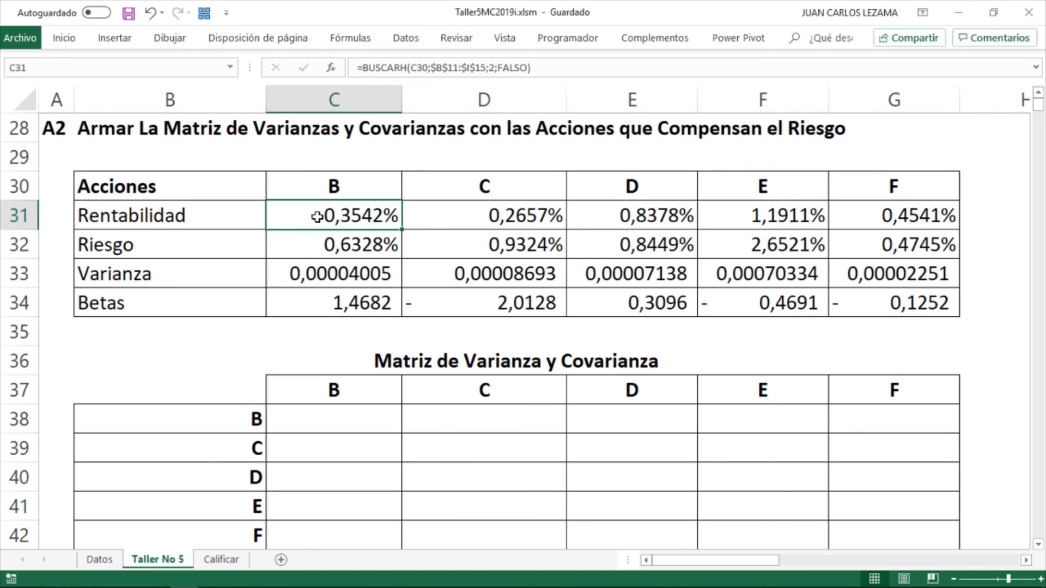
pyautogui.click(425, 206)
pyautogui.click(660, 207)
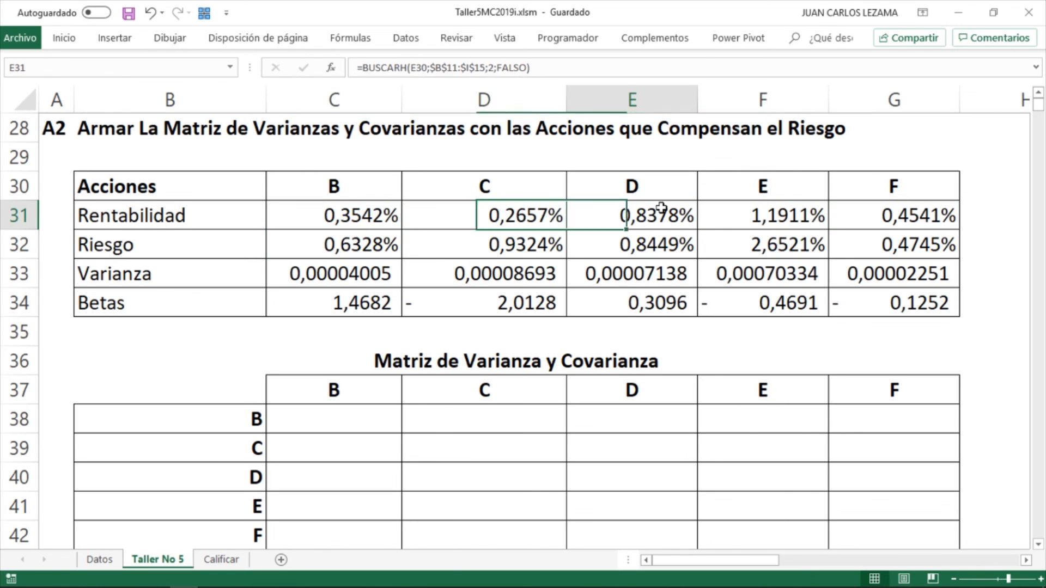
pyautogui.click(805, 224)
pyautogui.click(913, 221)
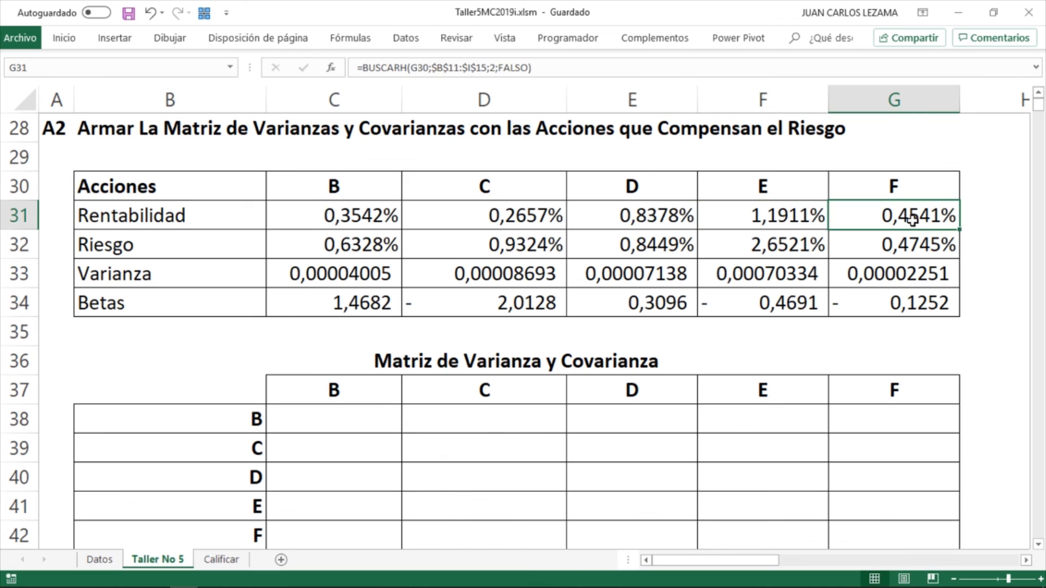
# Step: Check stock B's Rentabilidad, Riesgo, Varianza and Betas formulas in C31 to C34
pyautogui.click(323, 220)
pyautogui.click(318, 243)
pyautogui.click(311, 273)
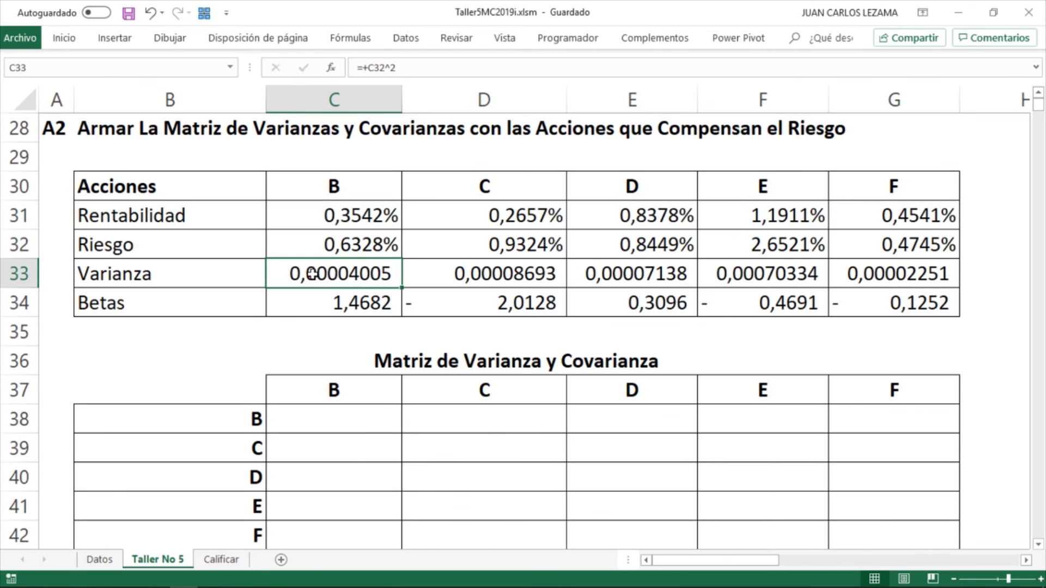
pyautogui.click(347, 304)
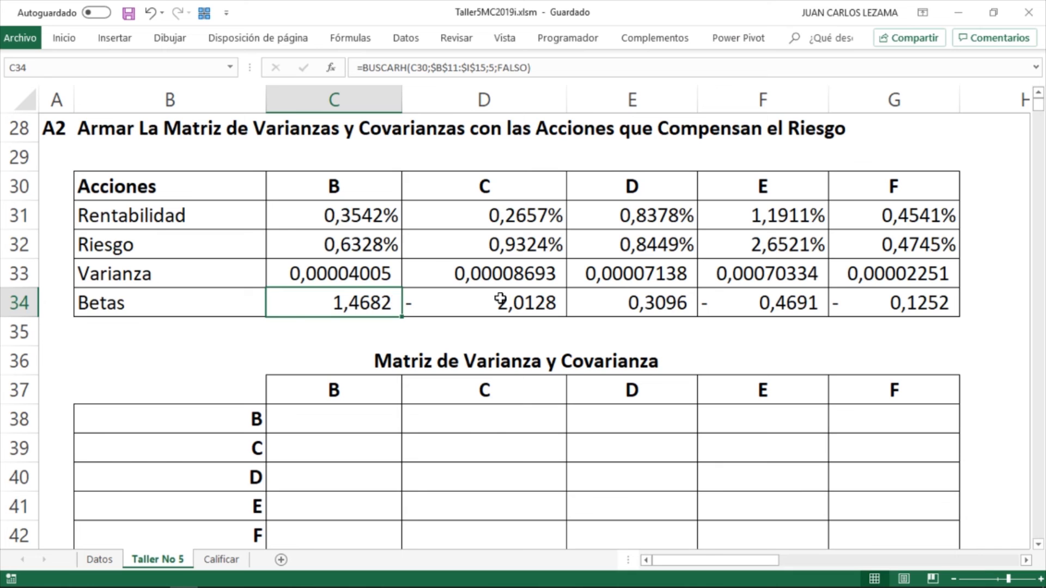
# Step: Read the three questions under exercise A1 and look over the A1 table that answers them
pyautogui.scroll(2, 500, 299)
pyautogui.scroll(-1, 500, 298)
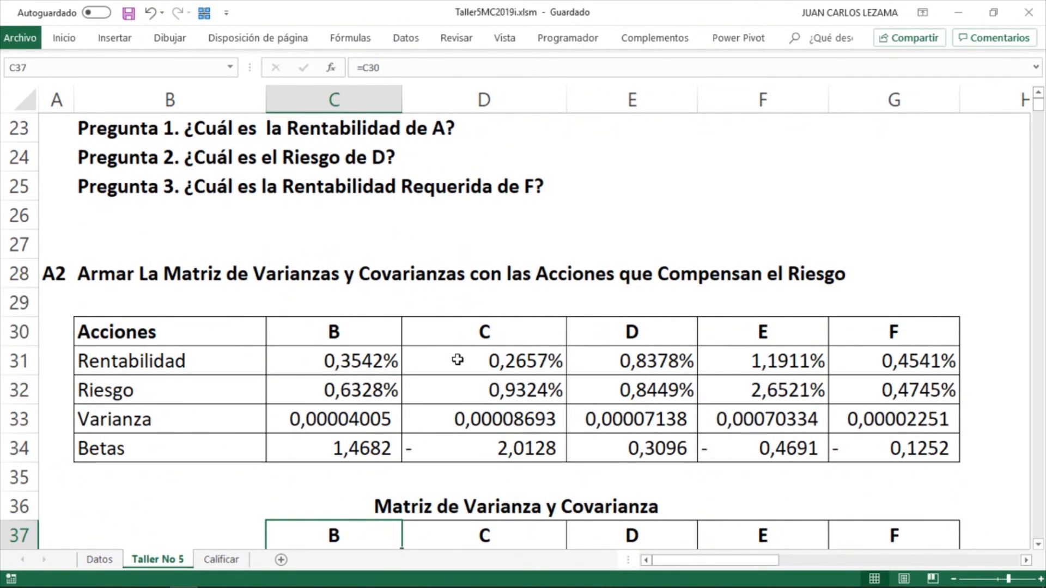
pyautogui.scroll(4, 458, 359)
pyautogui.hscroll(3, 458, 359)
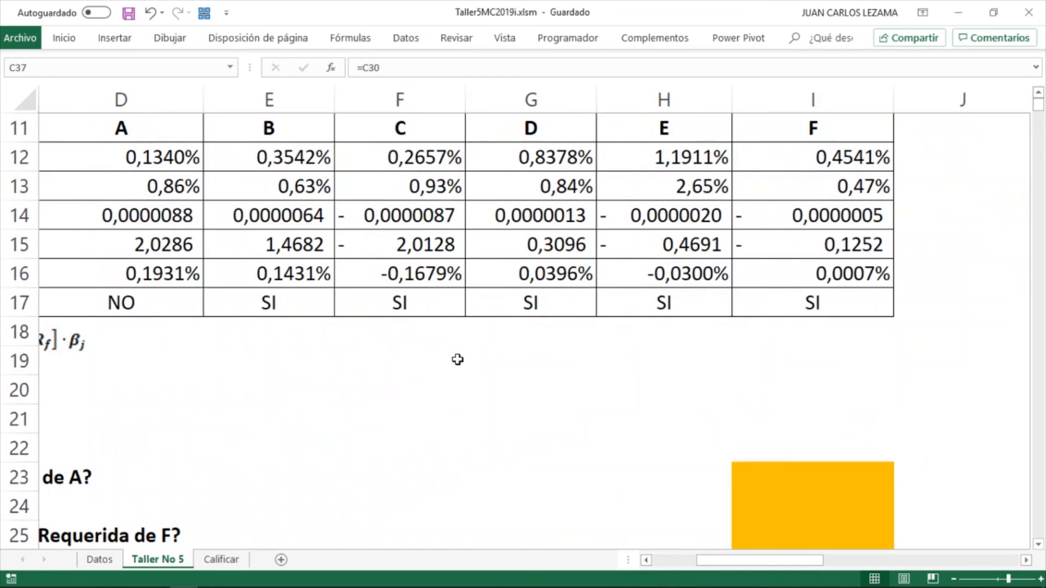
pyautogui.hscroll(-3, 428, 432)
pyautogui.hscroll(3, 428, 432)
pyautogui.hscroll(-3, 428, 432)
pyautogui.click(343, 477)
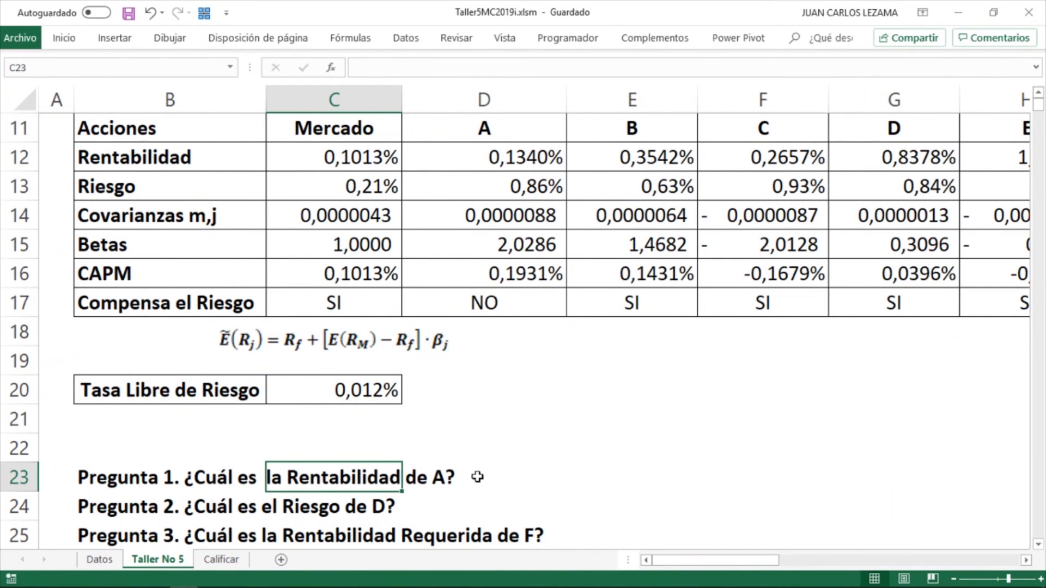
# Step: Answer Pregunta 1 in I23 with a reference to stock A's Rentabilidad in D12
pyautogui.hscroll(6, 478, 477)
pyautogui.click(431, 477)
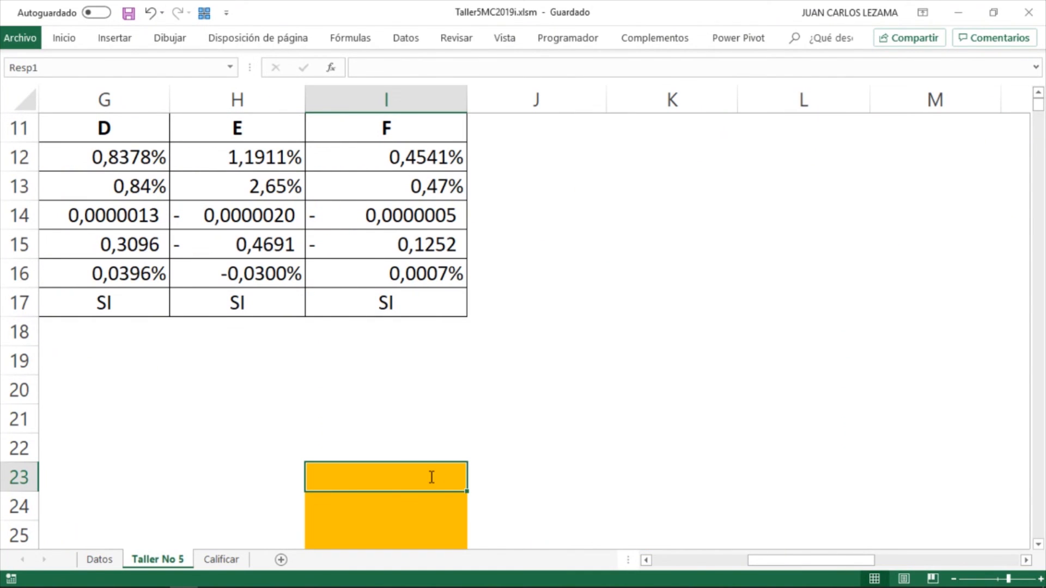
pyautogui.write('+')
pyautogui.scroll(2, 430, 476)
pyautogui.hscroll(-6, 209, 448)
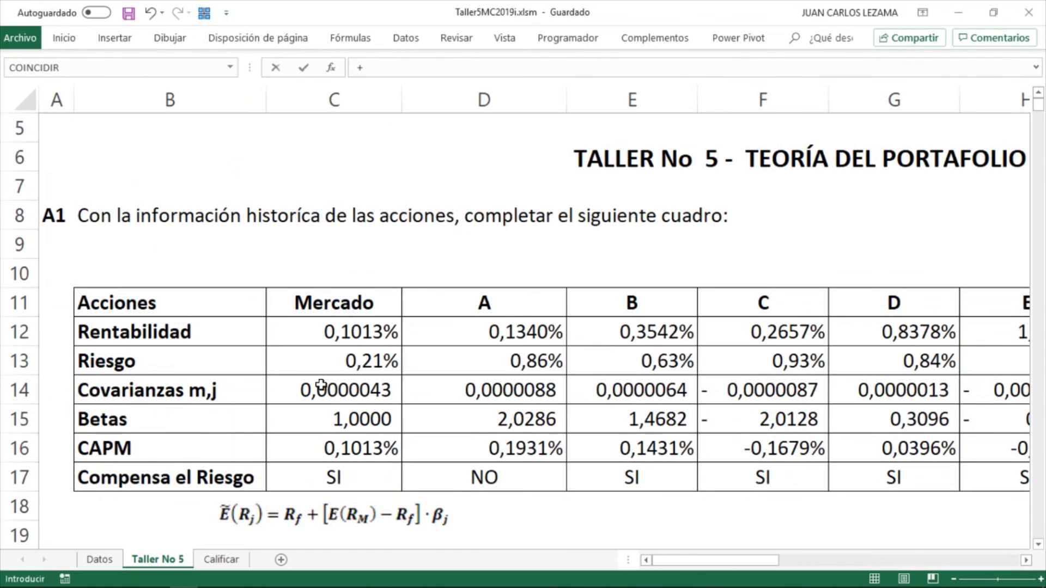
pyautogui.click(524, 324)
pyautogui.press('Return')
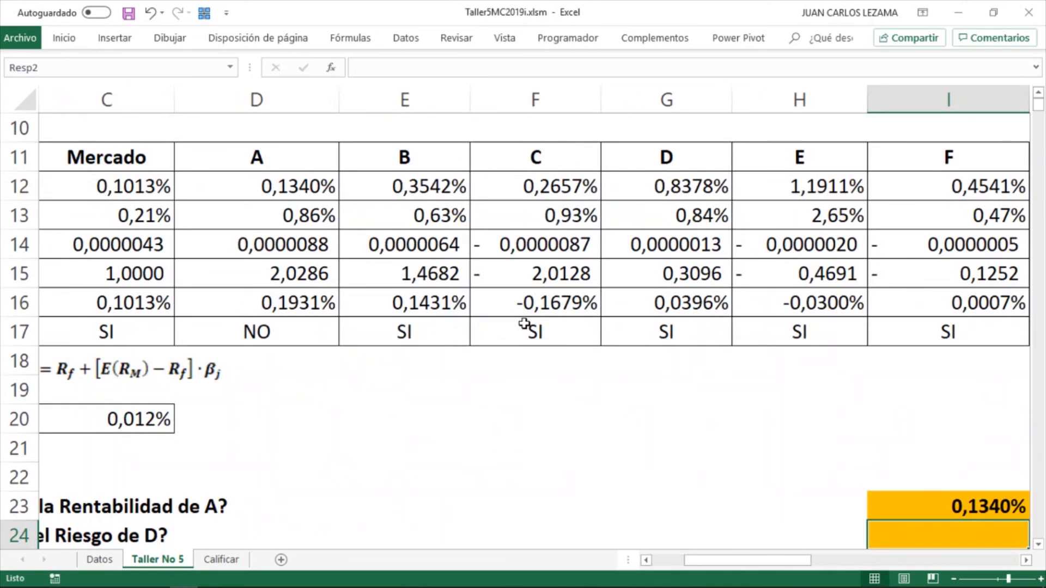
# Step: Answer Pregunta 2 in I24 with a reference to stock D's Riesgo in G13
pyautogui.write('+')
pyautogui.hscroll(-2, 275, 302)
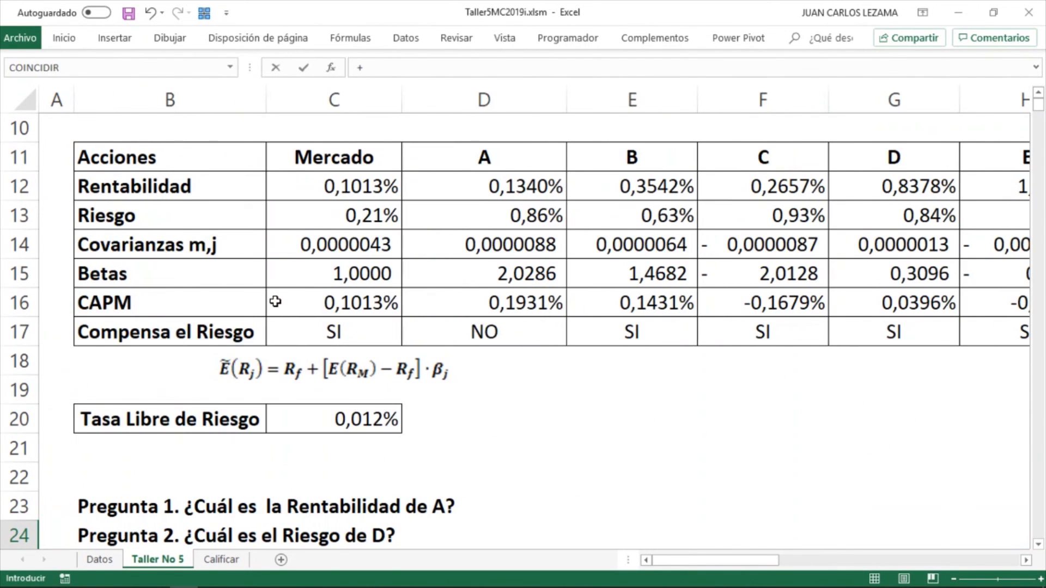
pyautogui.scroll(-1, 287, 350)
pyautogui.scroll(3, 287, 353)
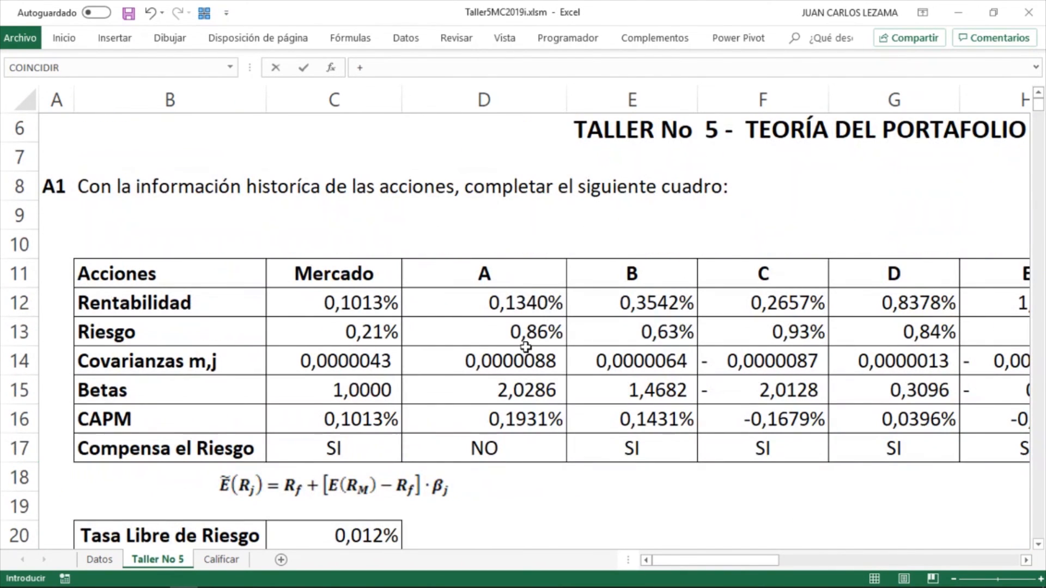
pyautogui.click(883, 332)
pyautogui.press('Return')
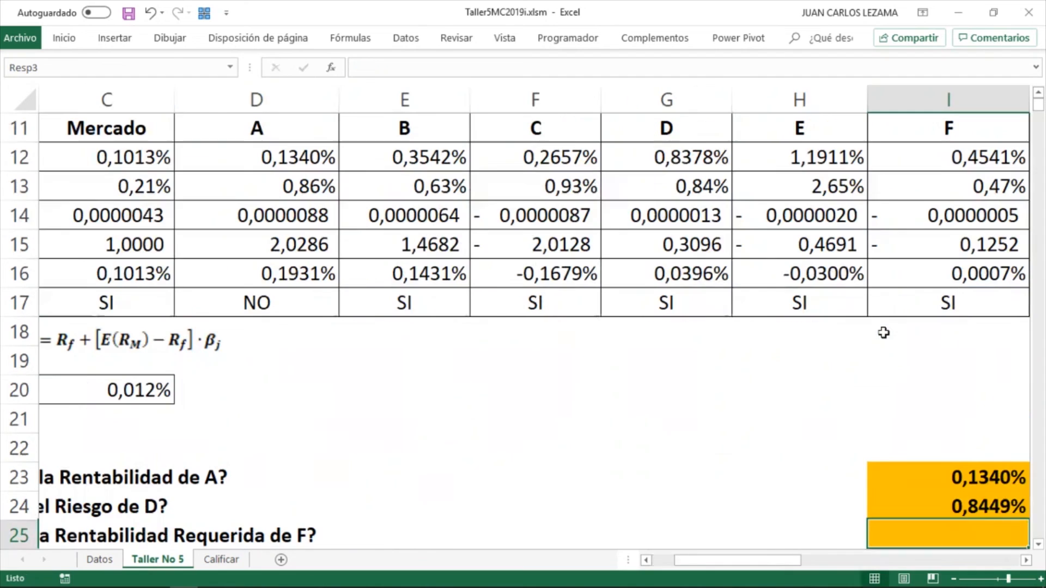
# Step: Answer Pregunta 3 in I25 with a reference to stock F's CAPM in I16
pyautogui.write('+')
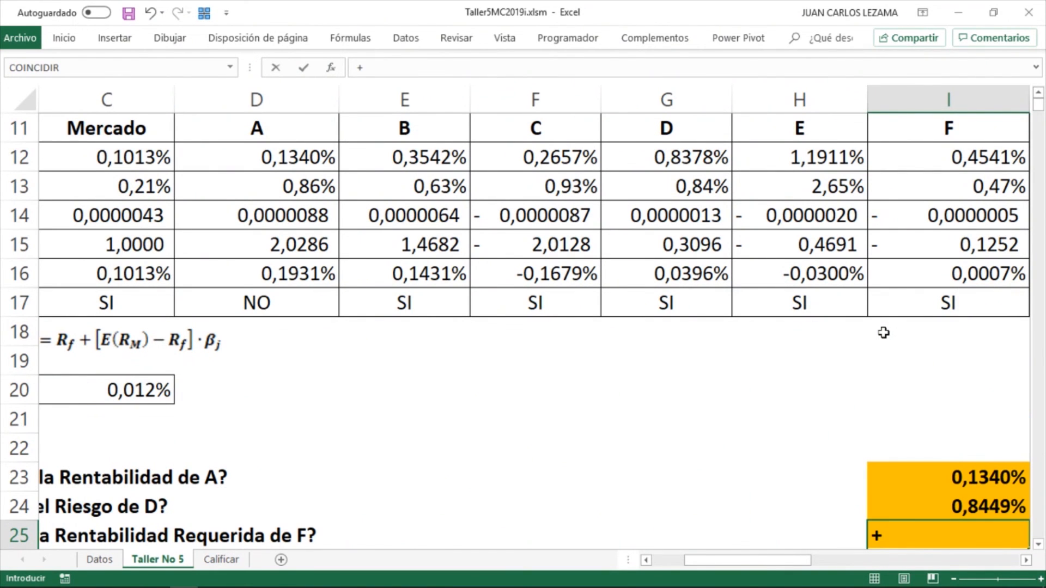
pyautogui.scroll(1, 894, 278)
pyautogui.click(941, 301)
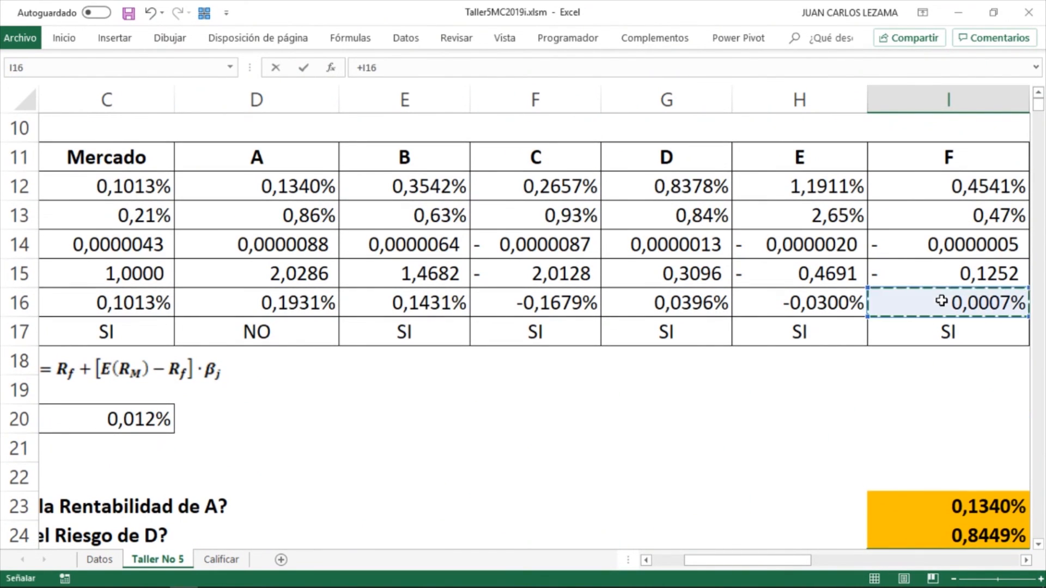
pyautogui.hscroll(-2, 763, 387)
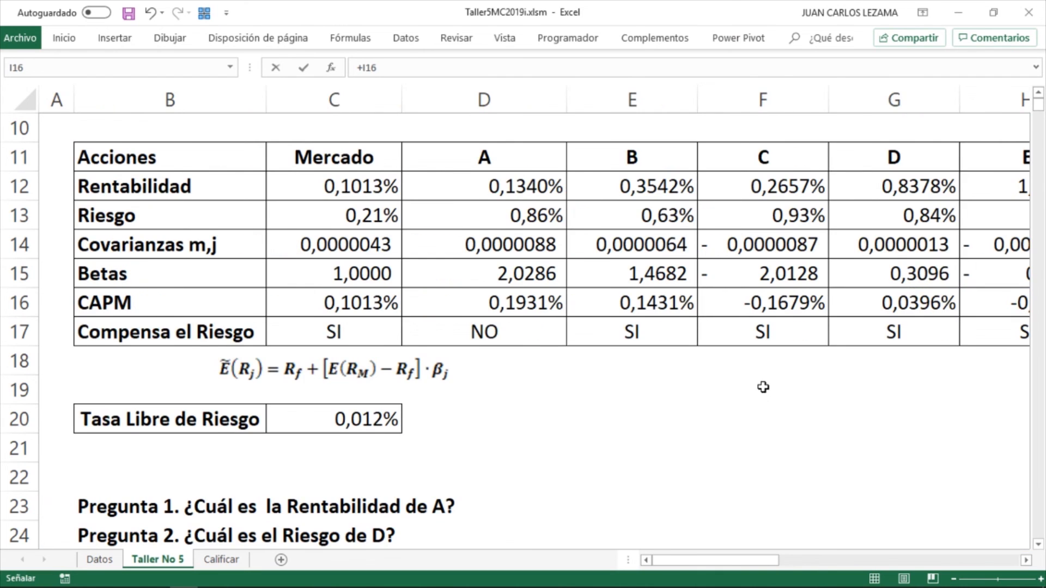
pyautogui.hscroll(4, 763, 386)
pyautogui.scroll(-2, 763, 387)
pyautogui.hscroll(-4, 763, 387)
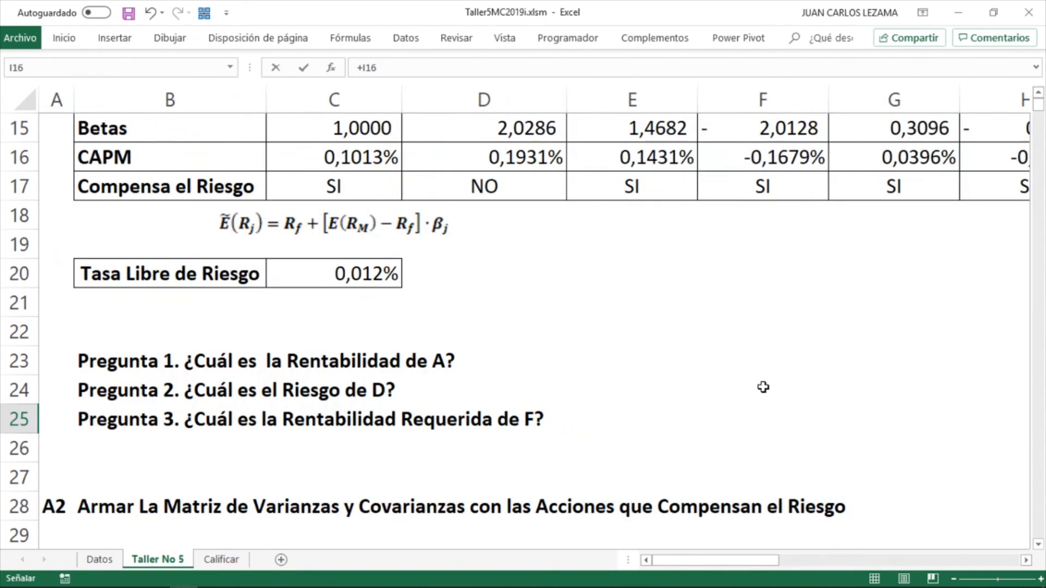
pyautogui.hscroll(4, 763, 387)
pyautogui.press('Return')
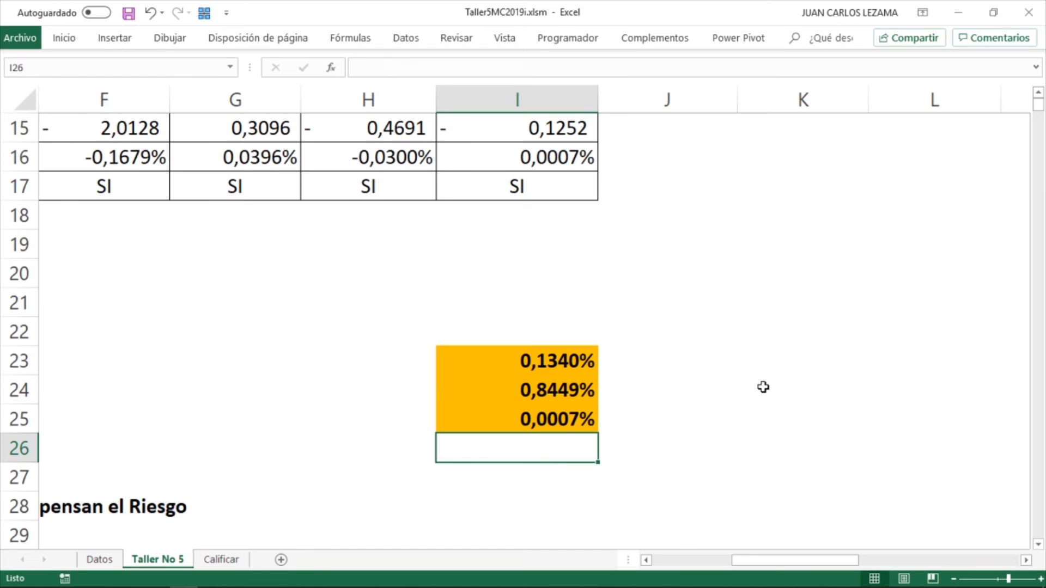
# Step: Check the grade and Pregunta 3's answer formula in C7 on the Calificar sheet, and return to Taller No 5
pyautogui.hscroll(-4, 268, 390)
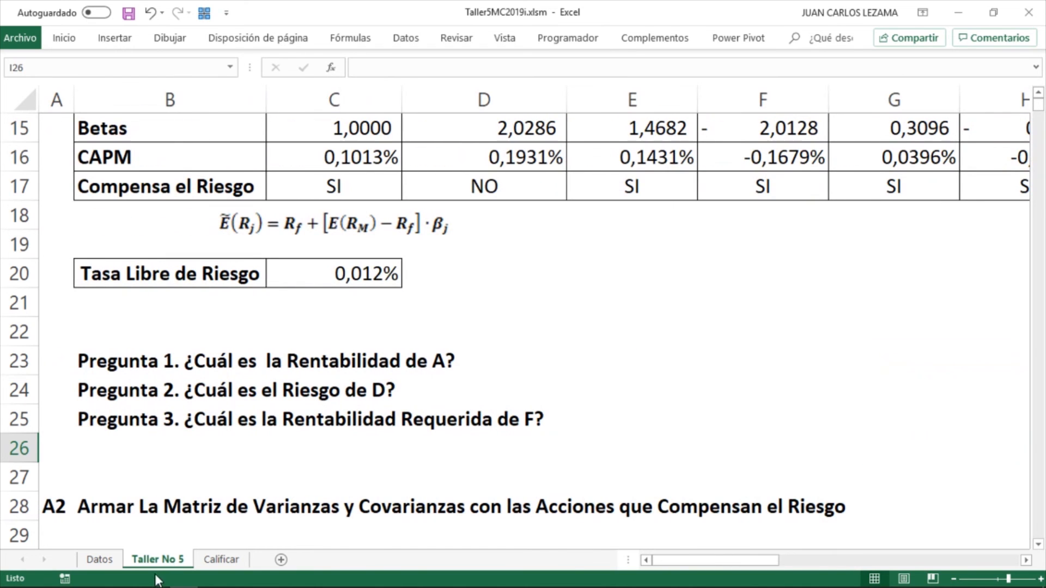
pyautogui.click(221, 559)
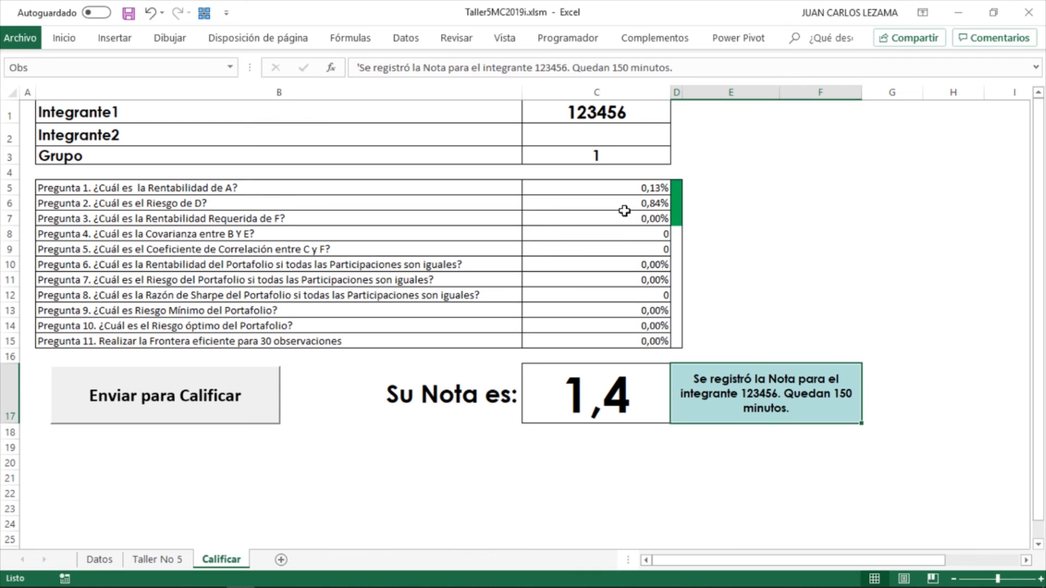
pyautogui.click(592, 412)
pyautogui.click(599, 222)
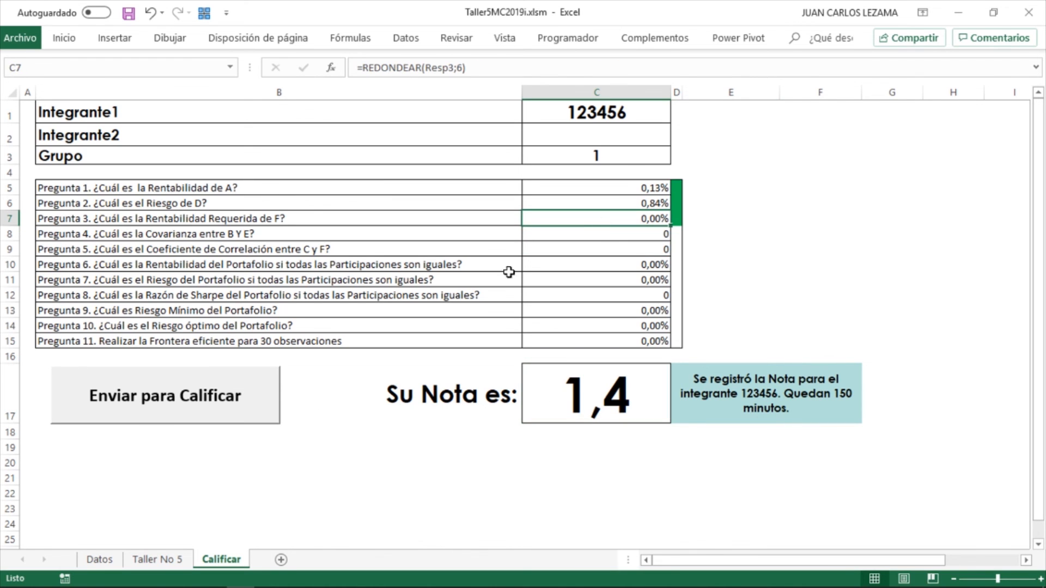
pyautogui.click(148, 559)
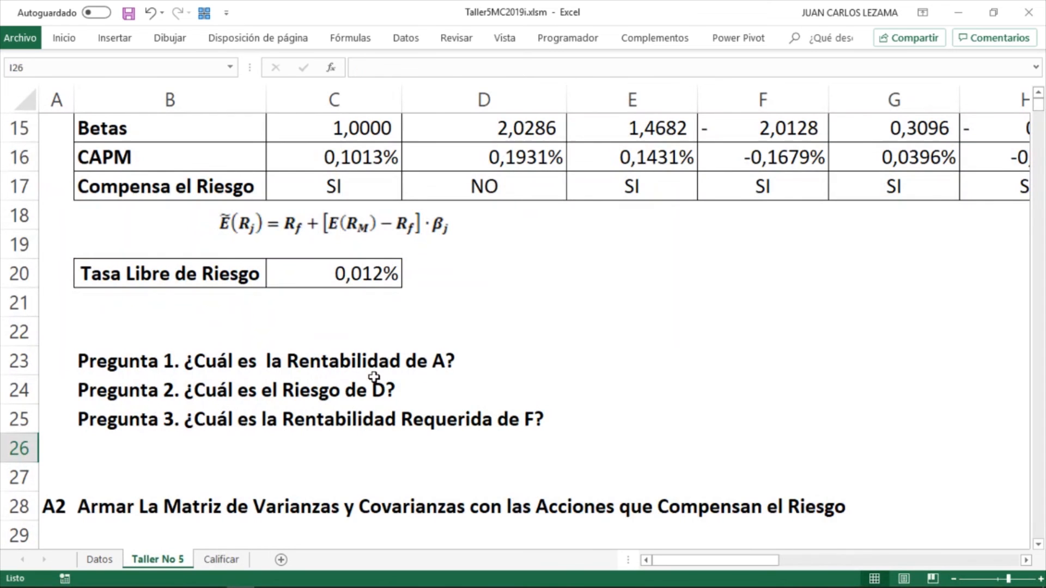